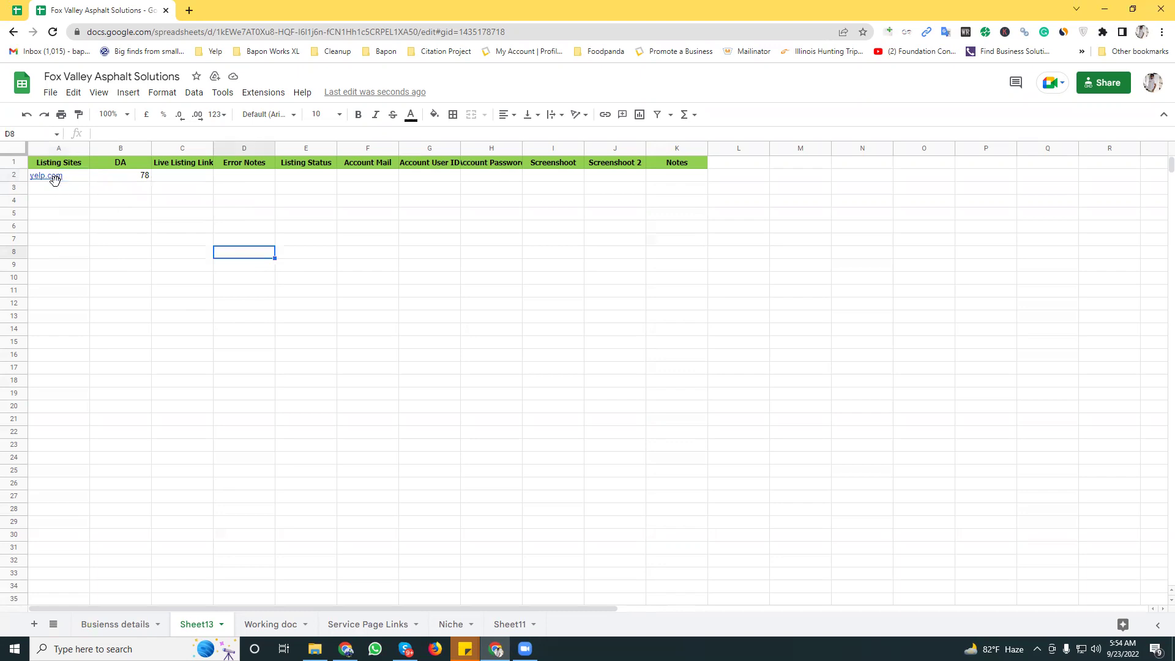
Copy the yelp.com entry from the listing sites sheet, and connect ZenMate to the United States from a new browser tab
key(ctrl+c)
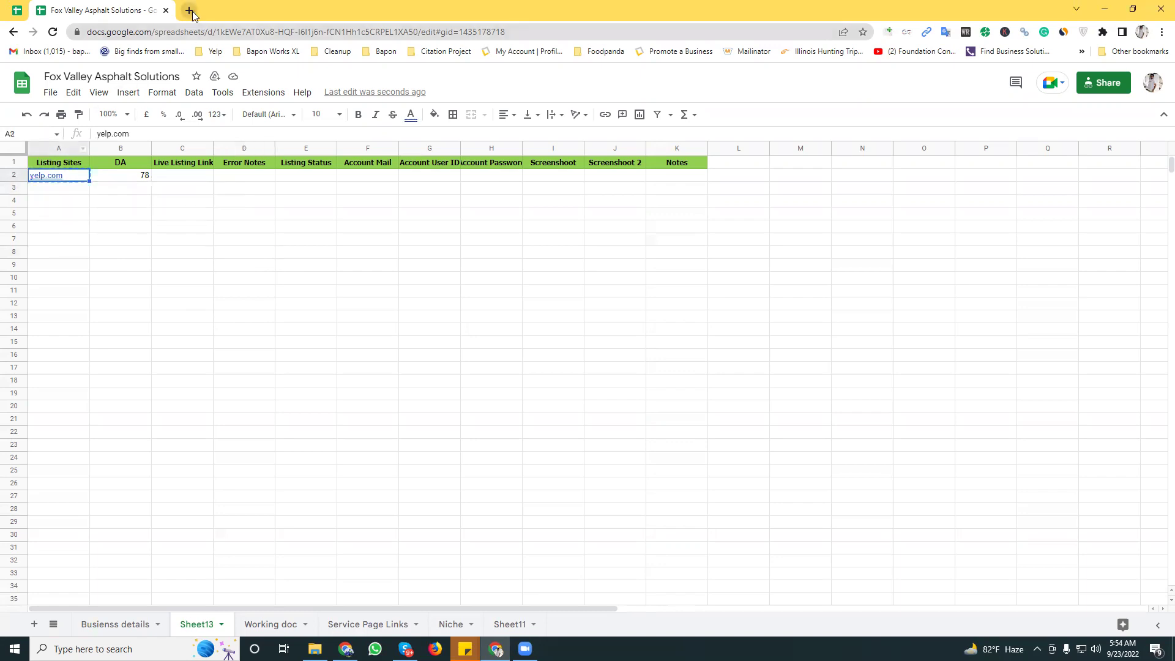
click(189, 11)
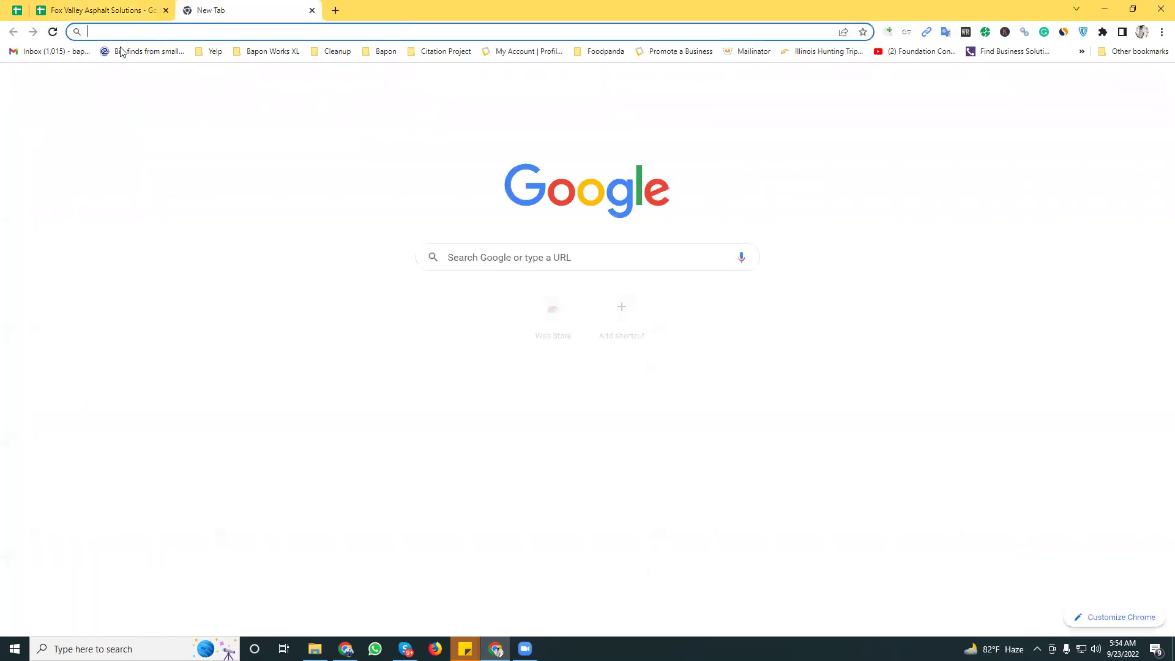
click(1084, 32)
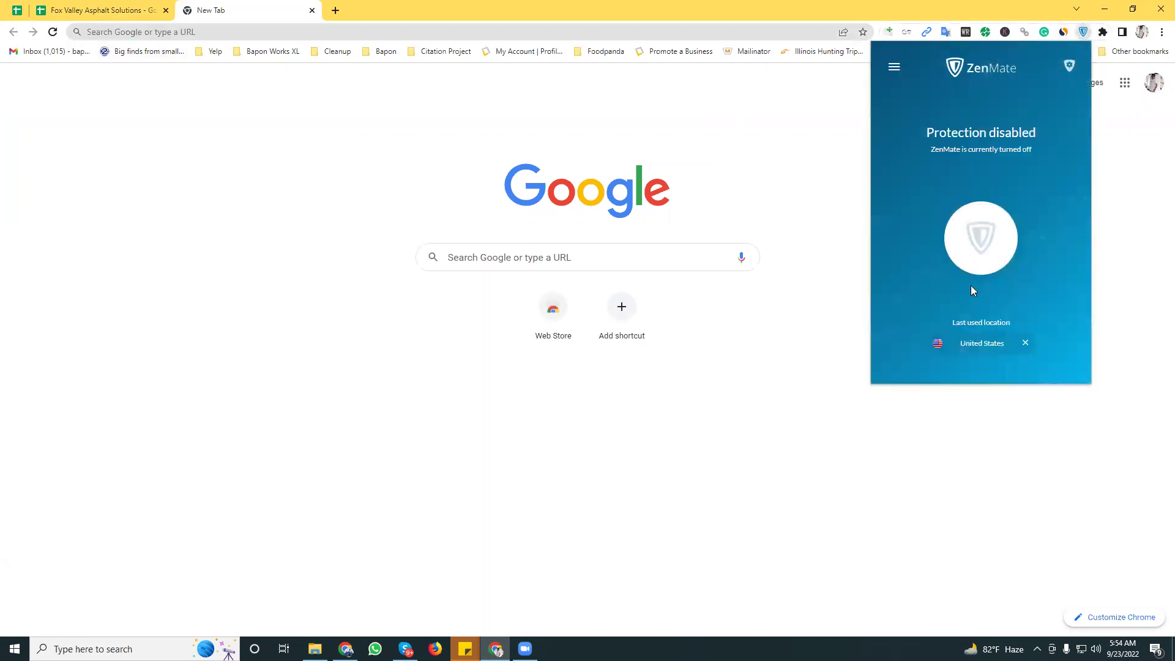
click(987, 238)
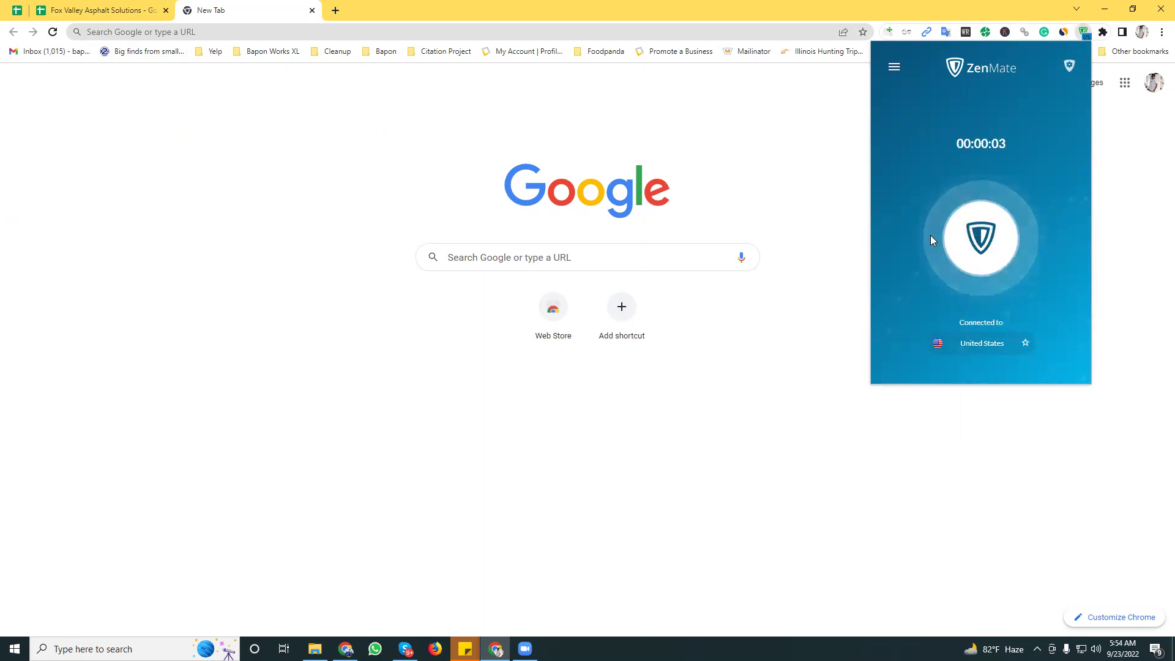
Load yelp.com in the new tab using the copied address
click(86, 31)
right_click(200, 31)
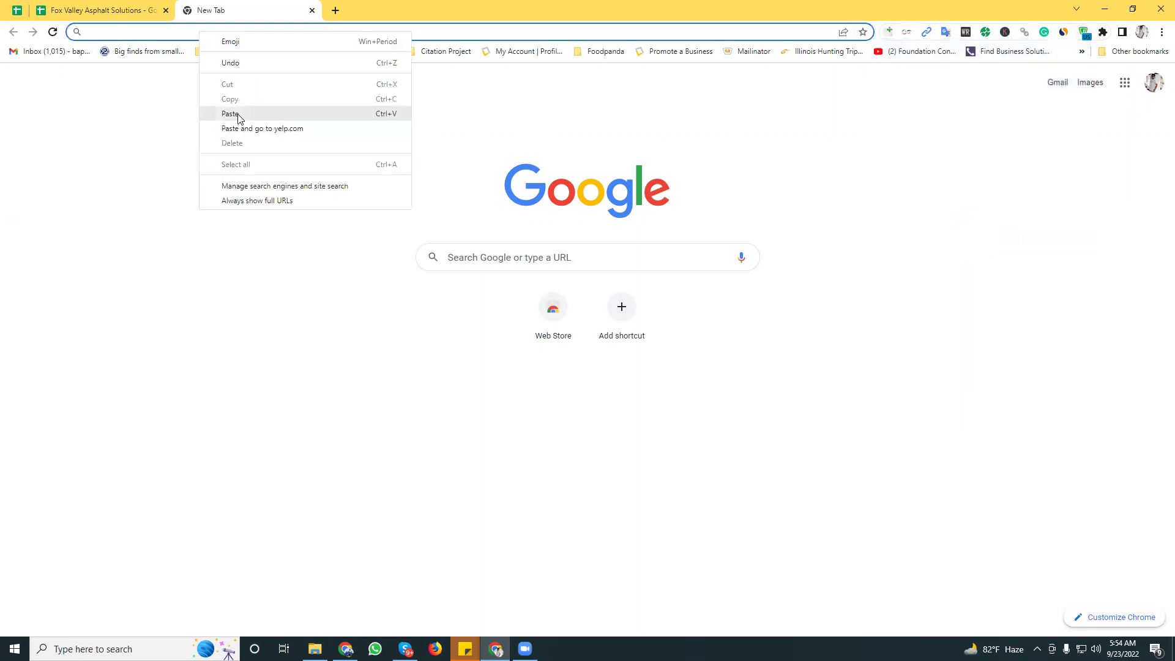
click(238, 116)
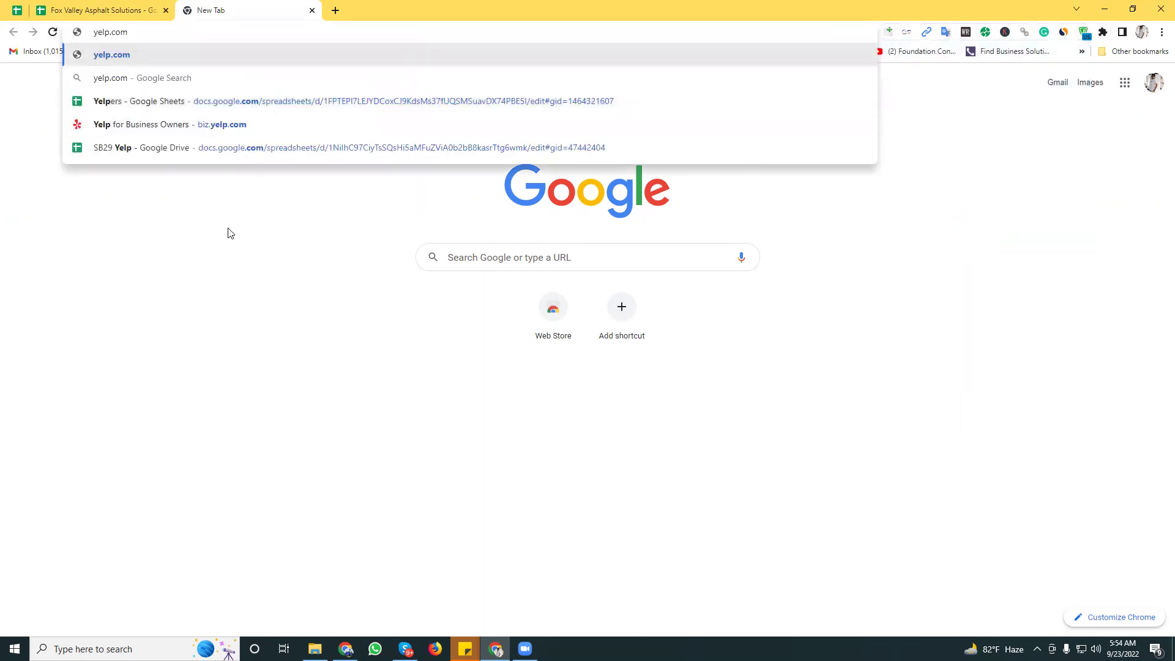
key(Return)
click(119, 6)
click(228, 7)
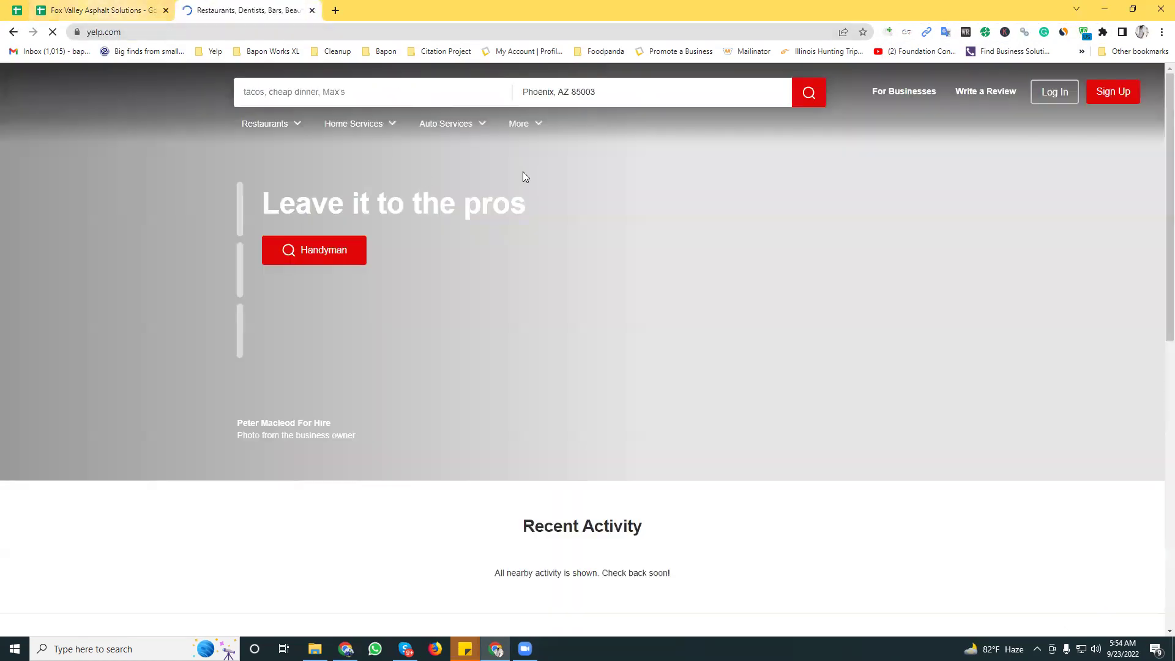
Open Yelp's business claim page through the footer claim link and the free listing option, closing the leftover Yelp marketing page
scroll(1157, 398, down, 10)
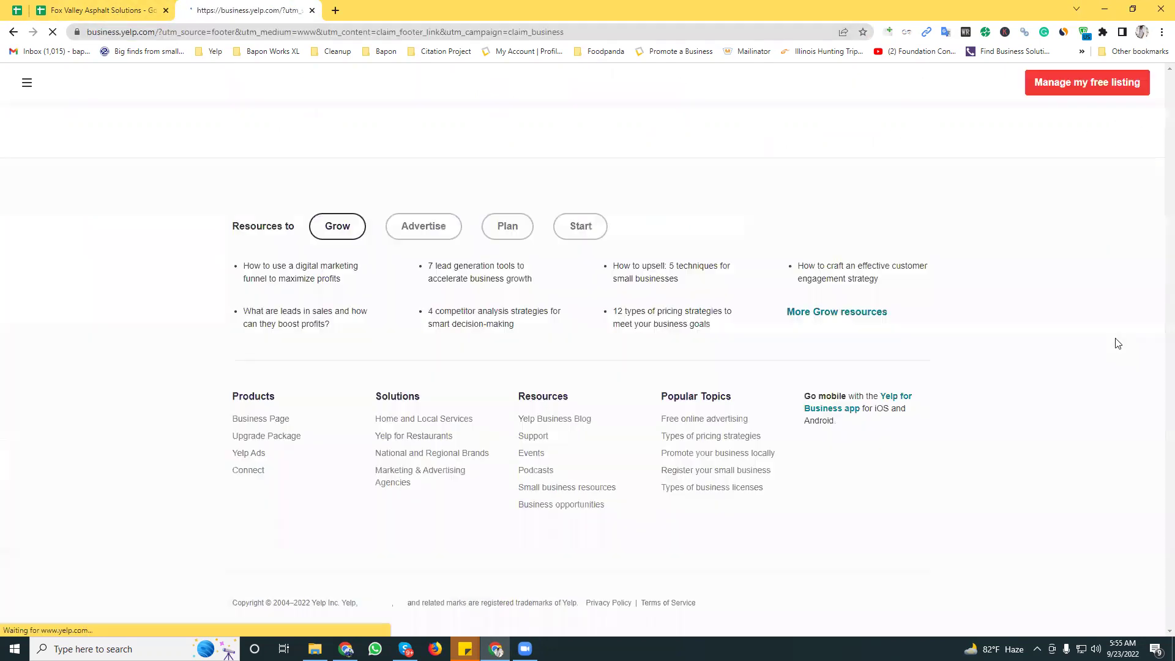
click(1074, 102)
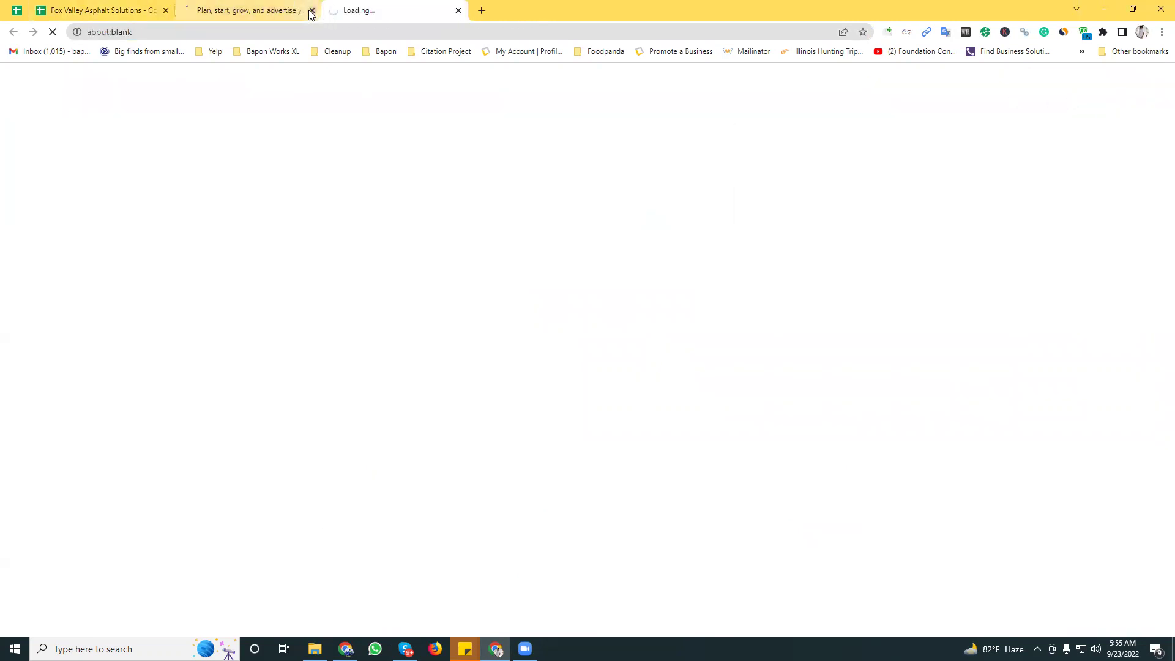
click(300, 10)
click(312, 10)
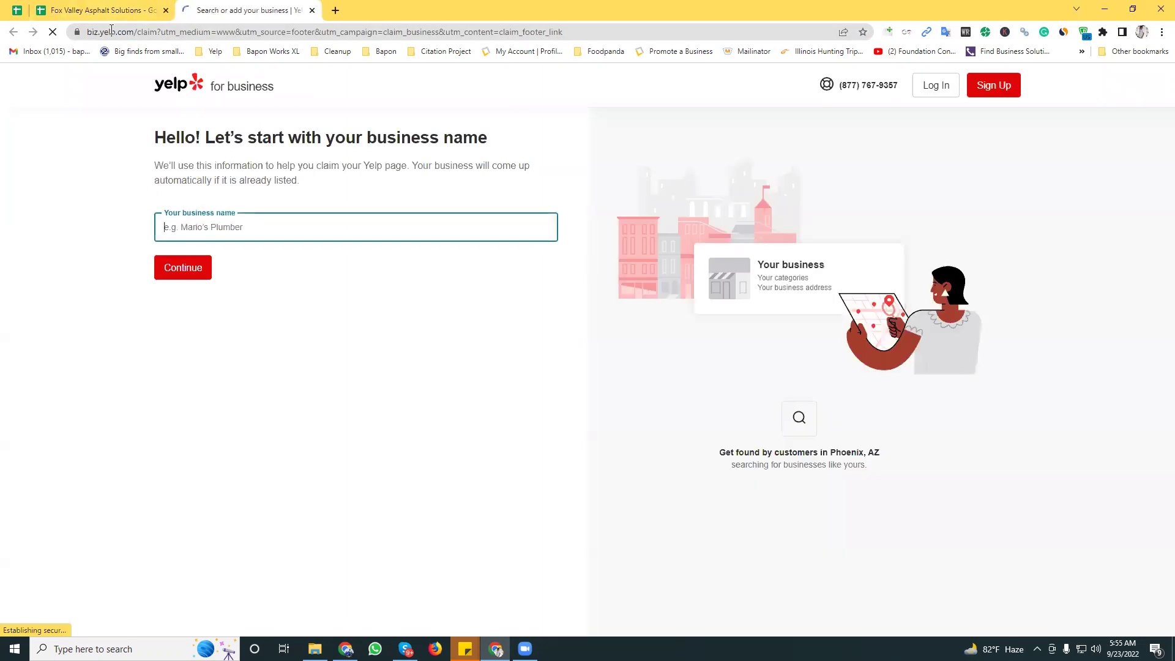
Enter Fox Valley Asphalt Solutions from the business details sheet as the business name, and choose to add it to Yelp for free
click(114, 8)
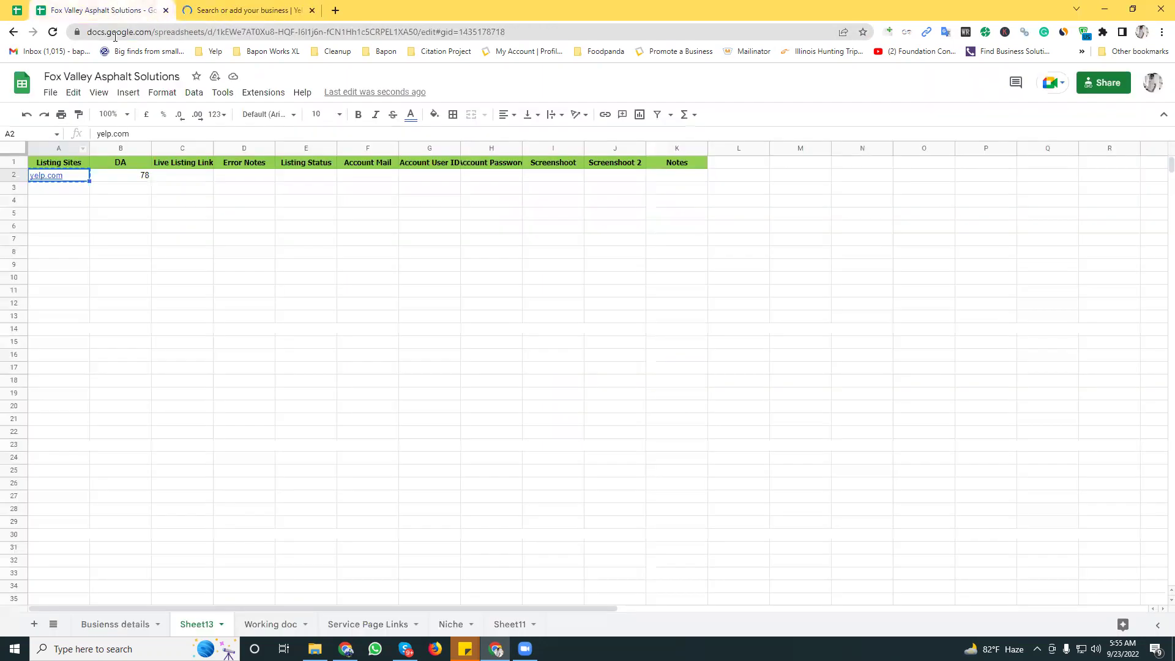
click(114, 625)
click(181, 165)
click(245, 10)
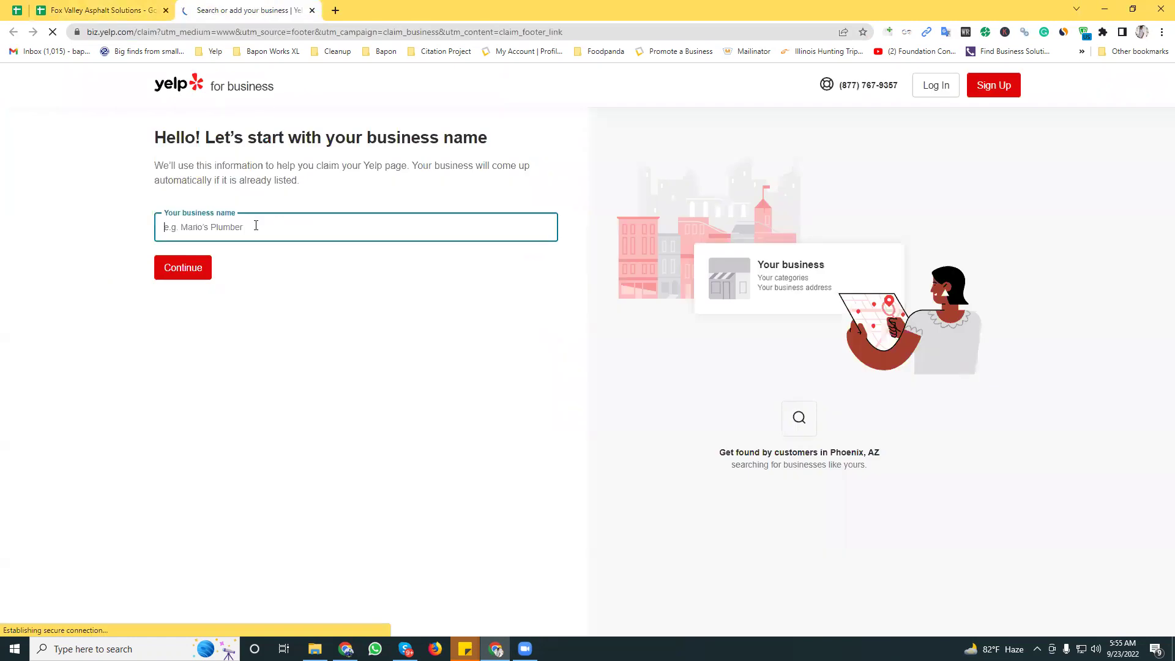
key(ctrl+v)
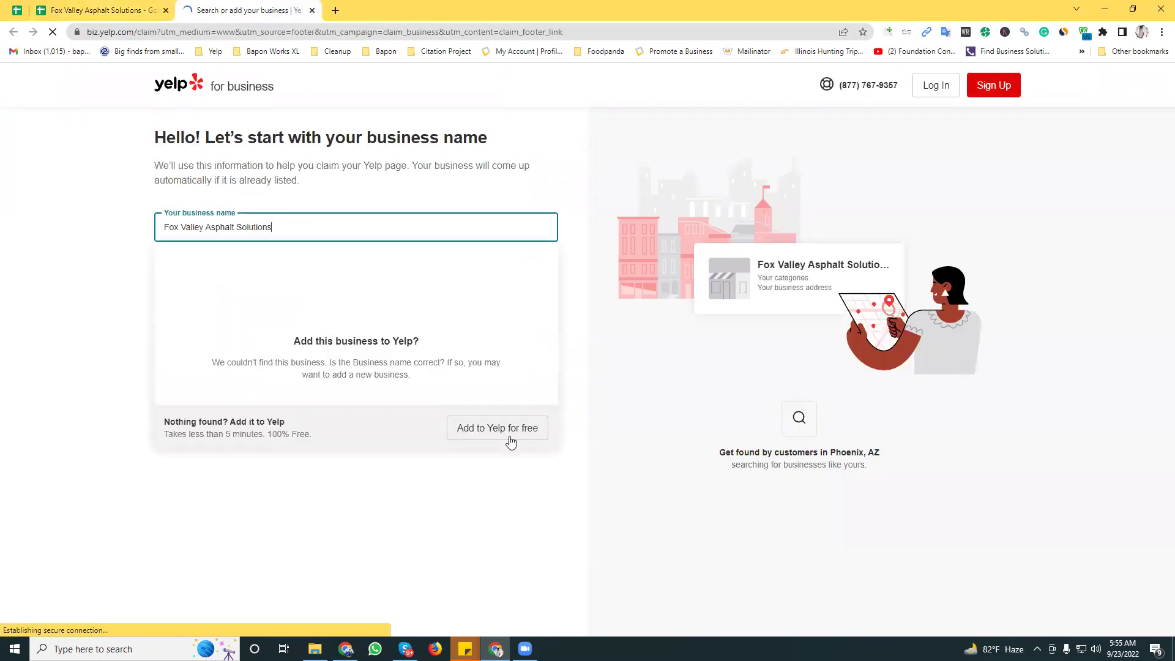
click(489, 433)
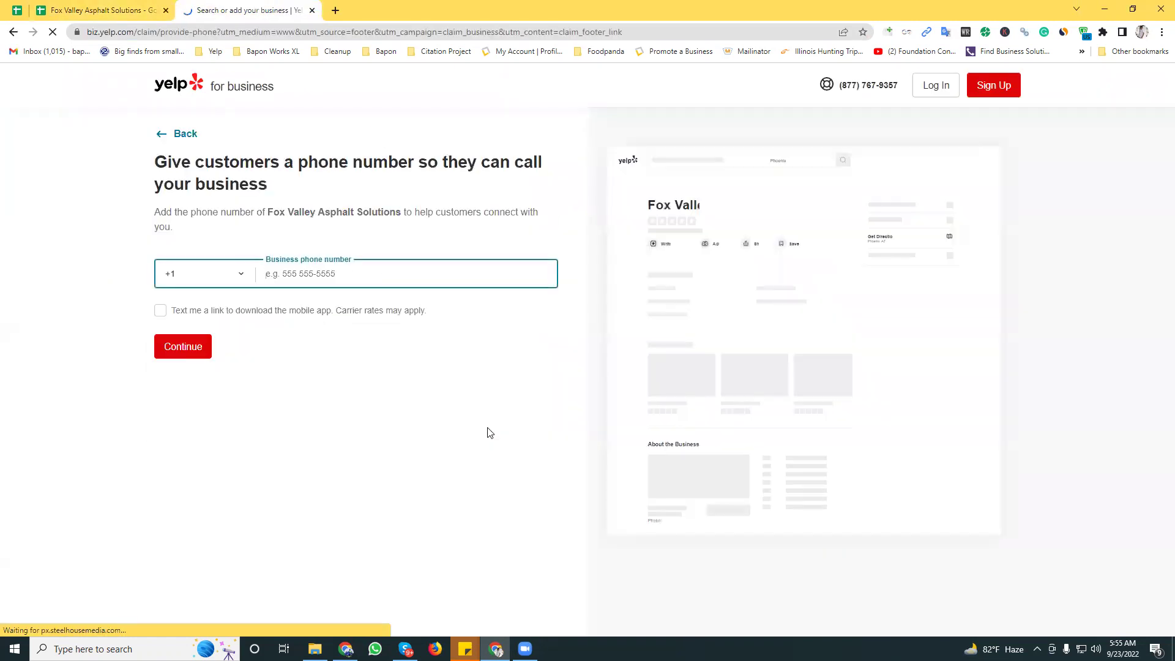
Copy the business phone number from the details sheet into the Yelp form and continue
click(122, 9)
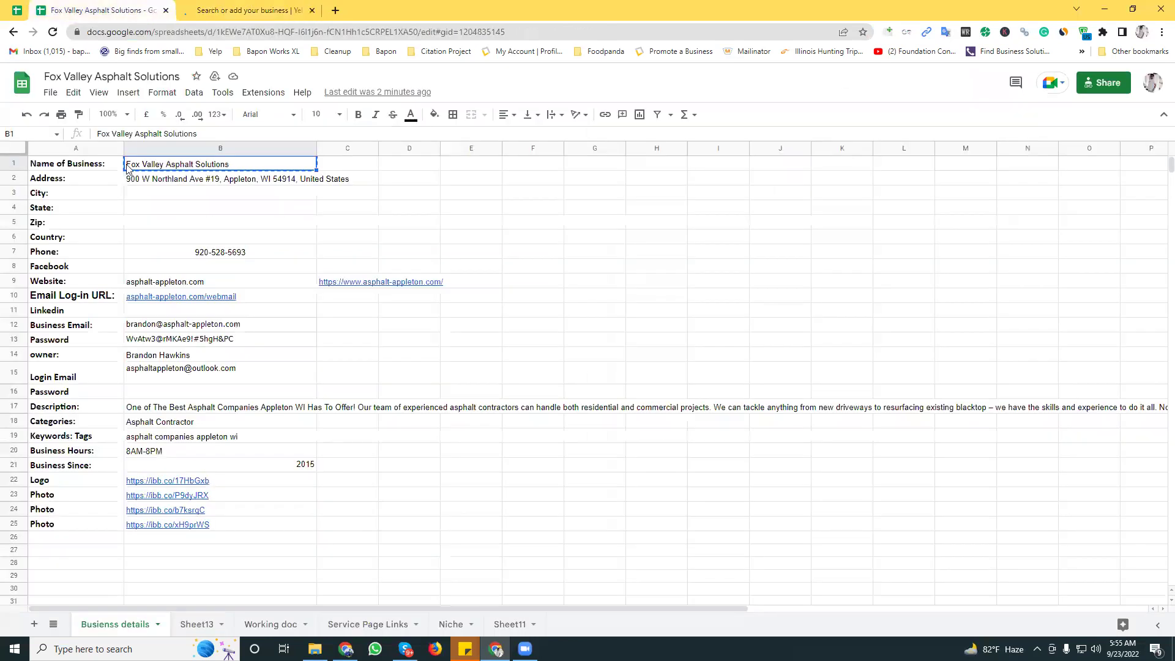
click(230, 251)
click(246, 9)
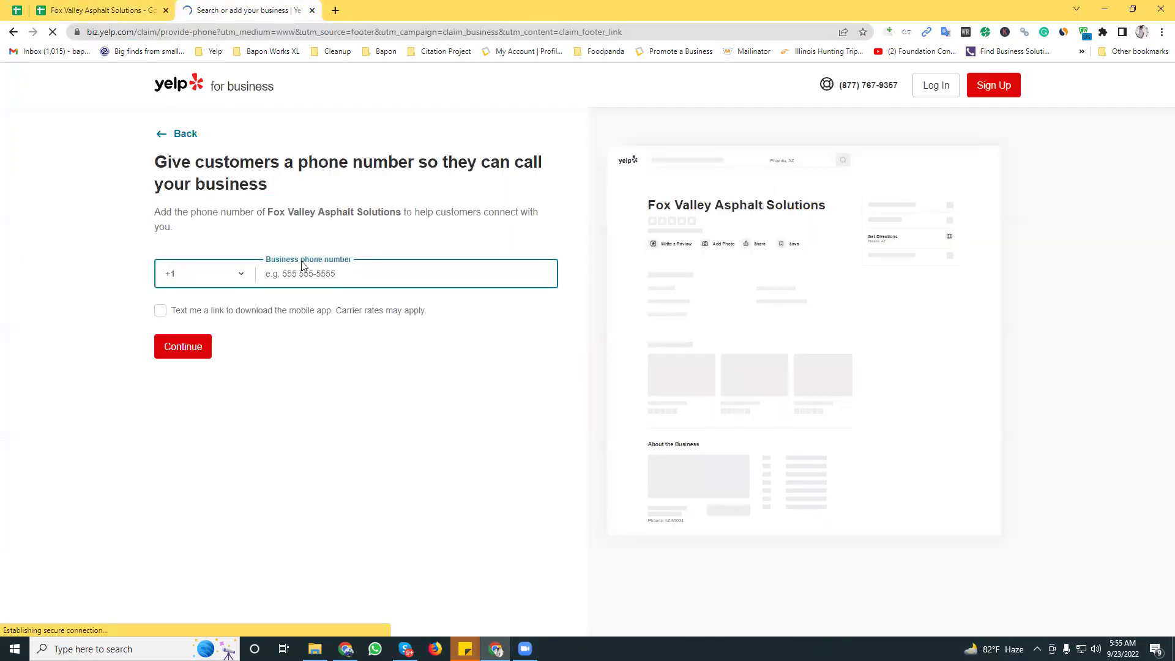
key(ctrl+v)
click(174, 348)
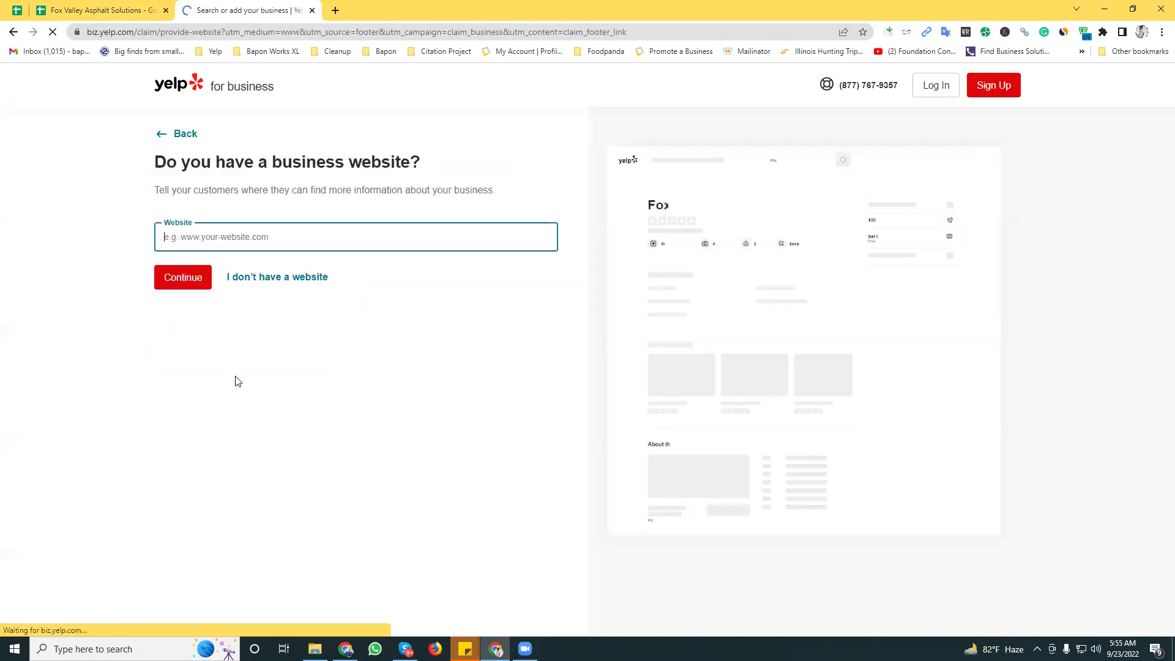
Copy the website asphalt-appleton.com from the details sheet into Yelp's website field and continue
click(104, 10)
click(194, 285)
key(ctrl+c)
click(245, 10)
key(ctrl+v)
click(182, 279)
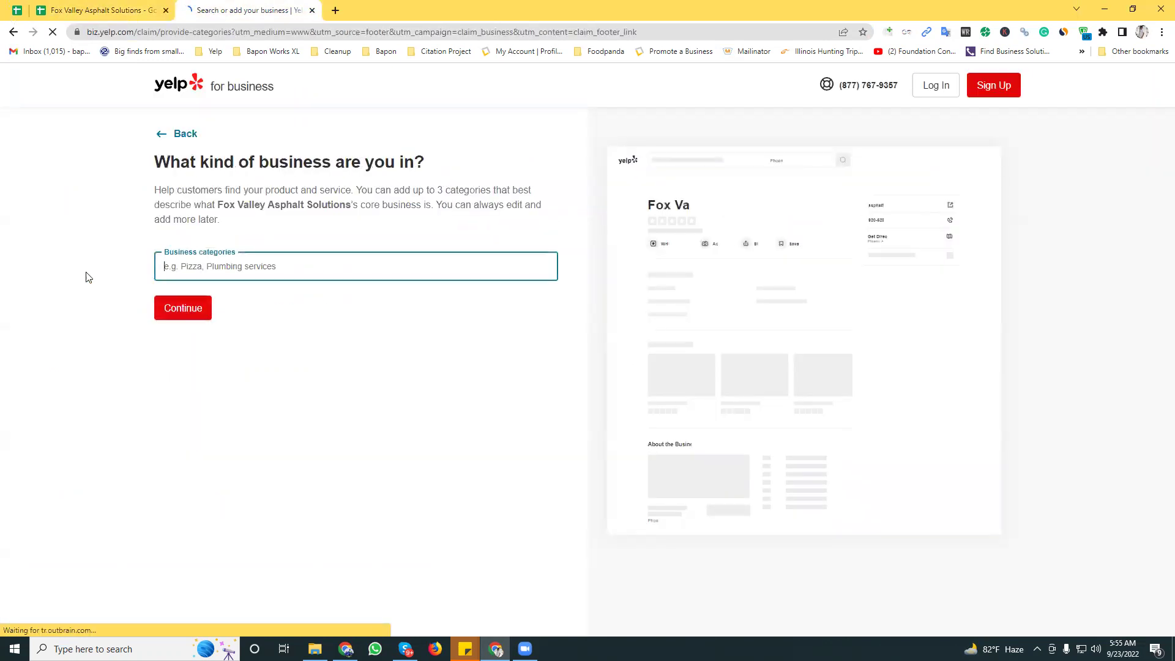
Look up the business category from the sheet's Asphalt Contractor entry, shortened to Contractor, choose Home Services — Contractors and continue
click(107, 9)
click(177, 424)
key(ctrl+c)
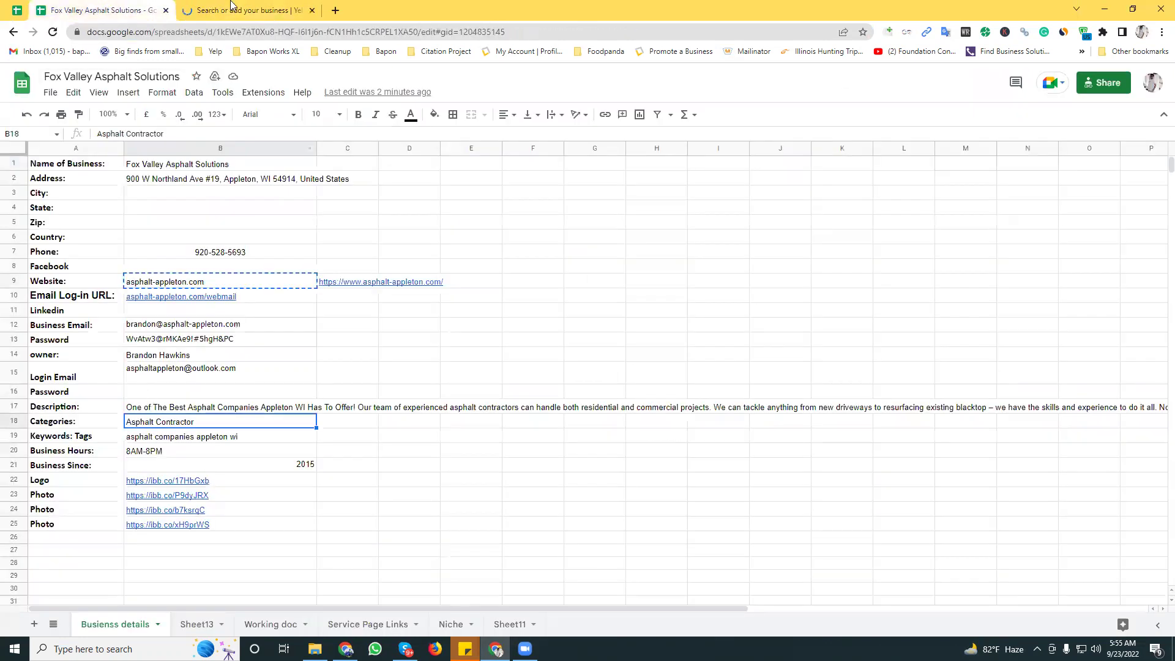
click(245, 10)
key(ctrl+v)
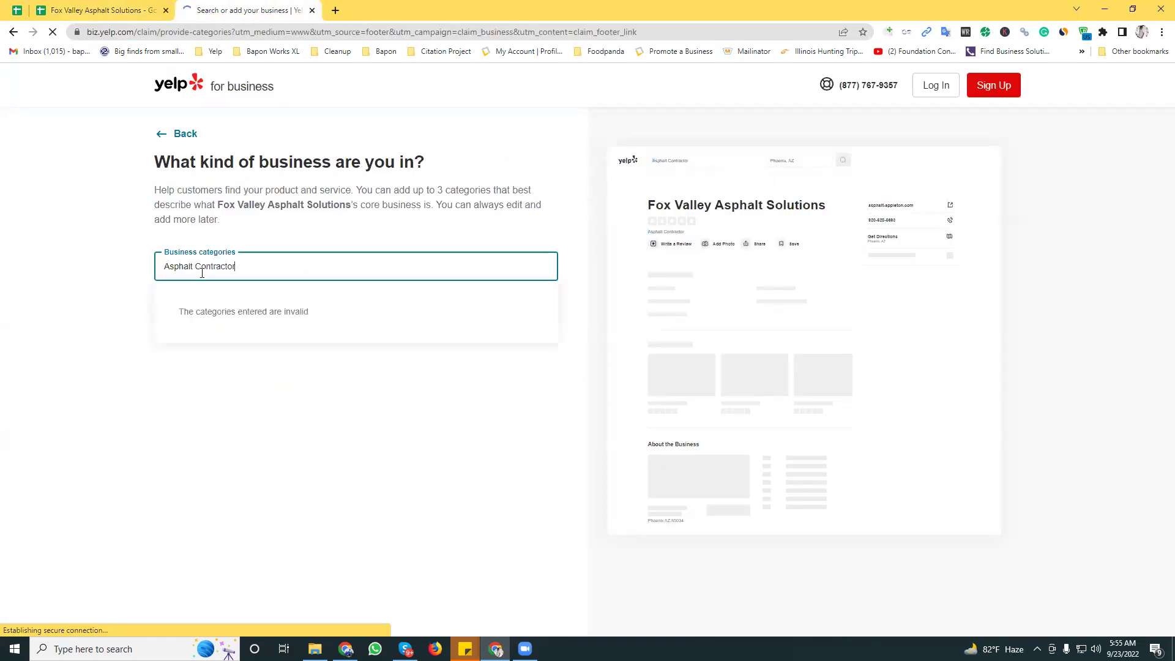
double_click(198, 267)
key(BackSpace)
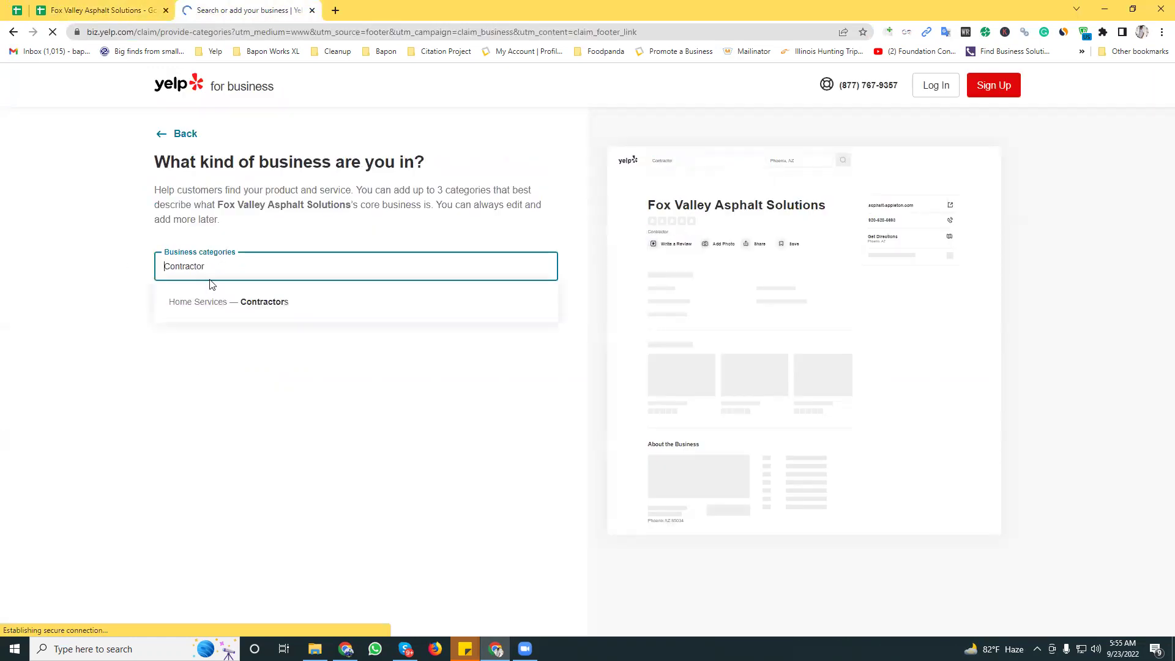
click(255, 309)
click(205, 327)
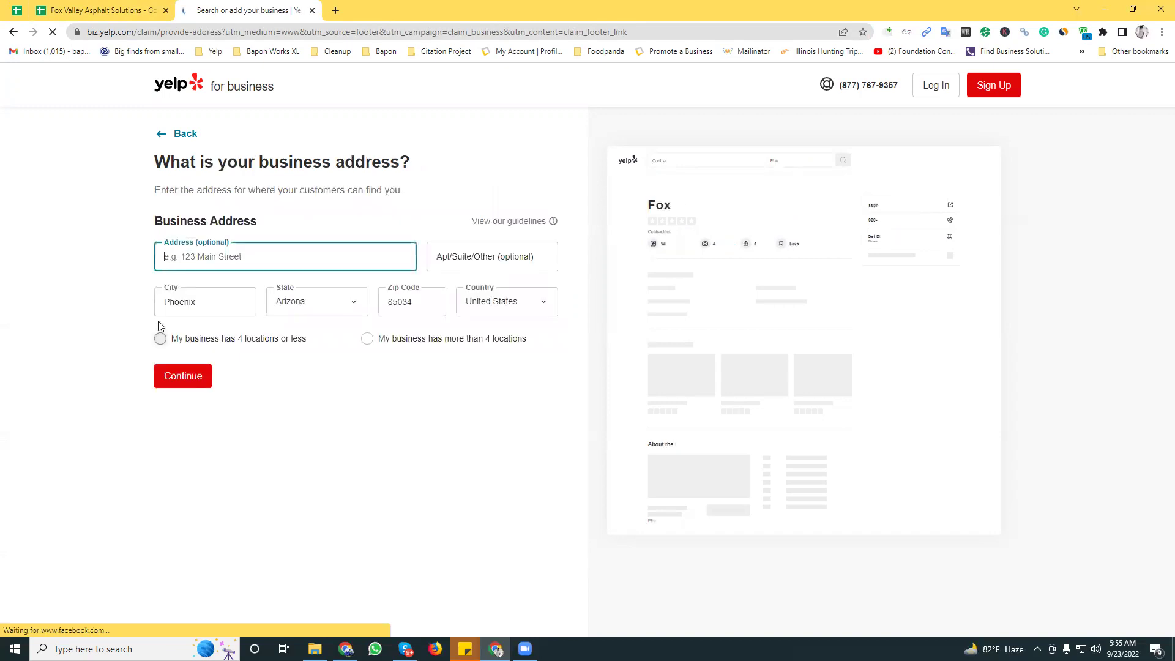
Copy the full business address from the details sheet into Yelp's address field and remove the country from its end
key(ctrl+shift+Tab)
click(169, 185)
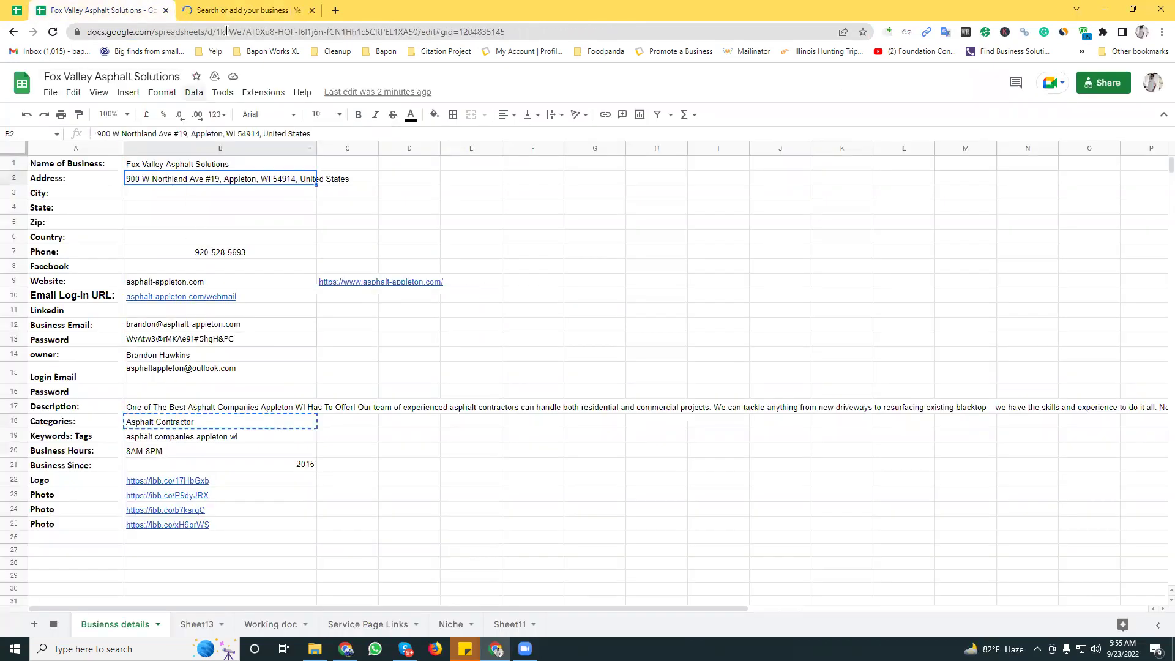
key(ctrl+c)
key(ctrl+Tab)
key(ctrl+v)
key(ctrl+BackSpace)
key(ctrl+BackSpace)
Move the zip code out of the address line into the Zip Code field, replacing the prefilled one
double_click(338, 258)
key(ctrl+x)
click(403, 304)
double_click(401, 309)
key(ctrl+v)
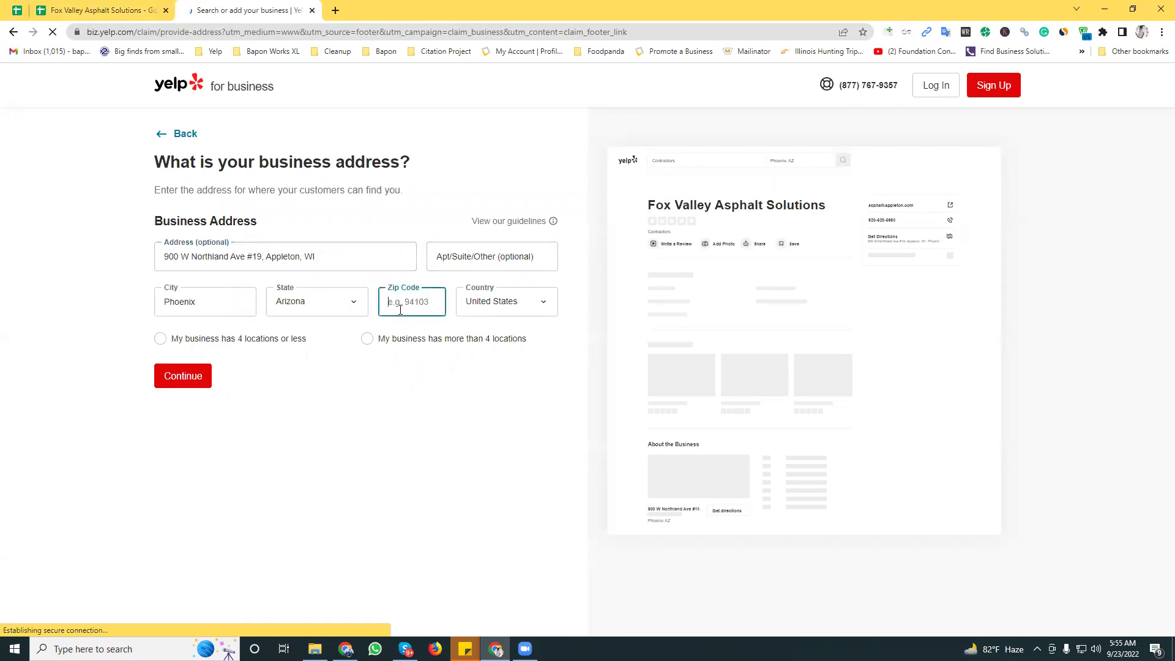
Set the business address's state to Washington
click(312, 313)
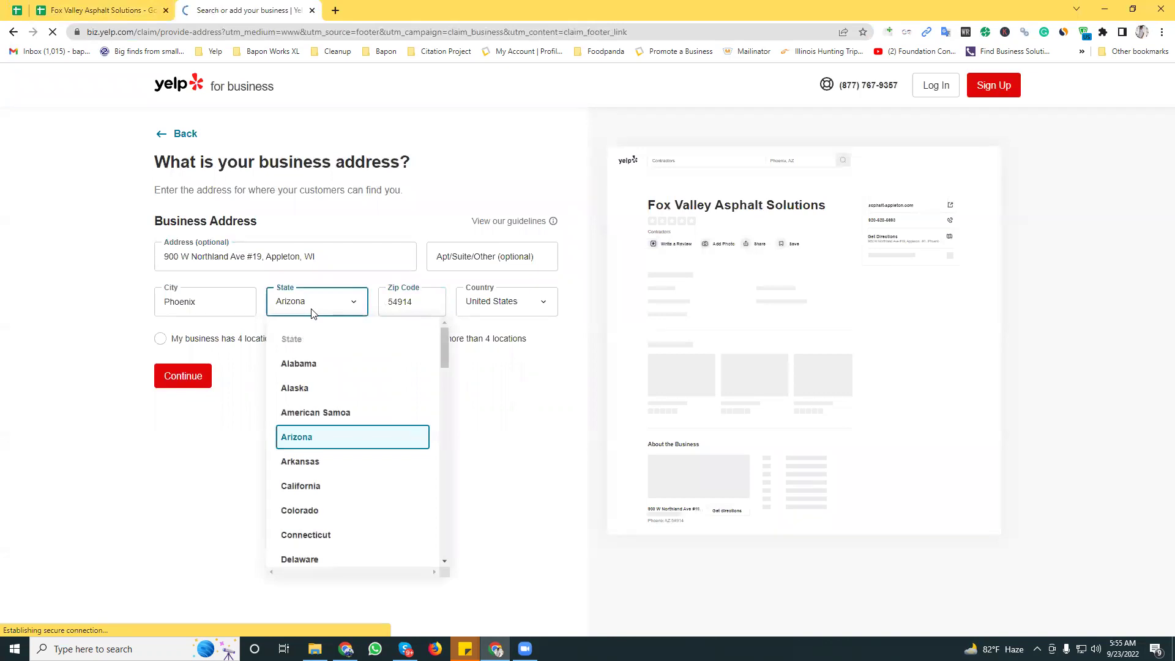
drag(445, 346, 433, 538)
scroll(349, 384, up, 3)
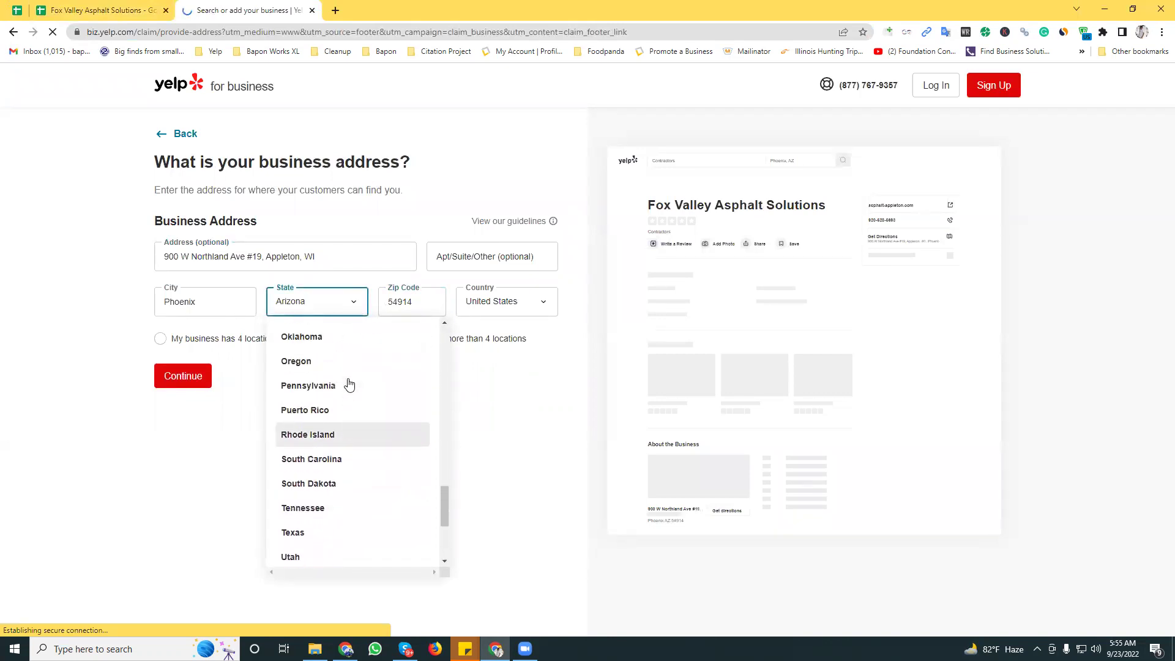
scroll(349, 385, up, 3)
scroll(341, 433, up, 1)
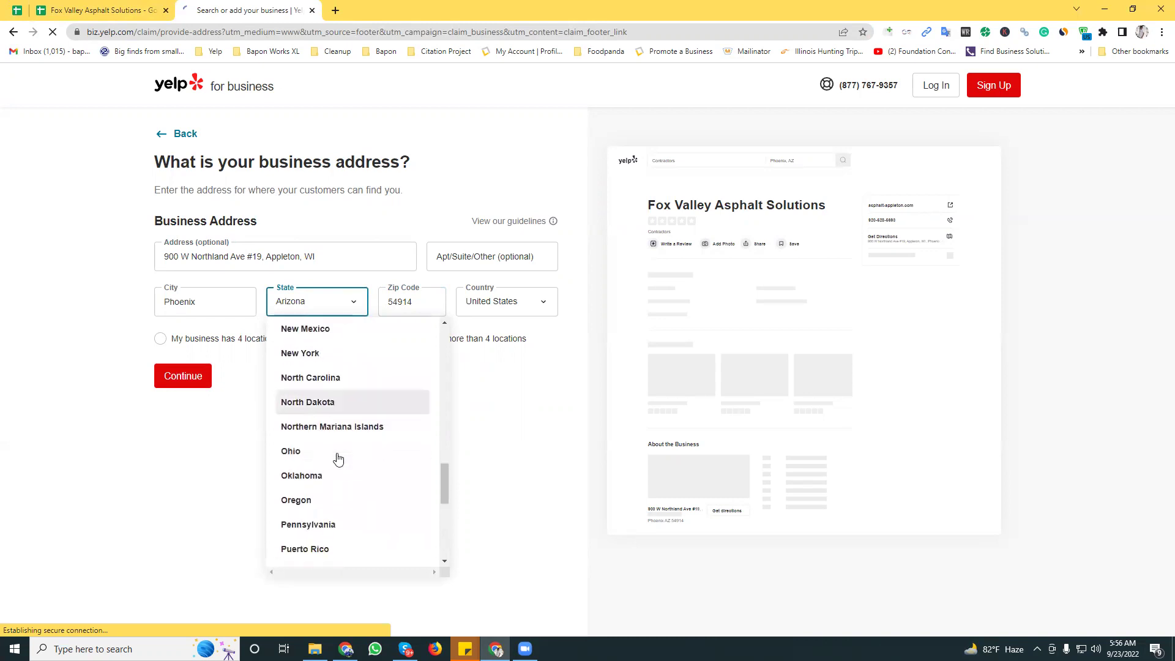
scroll(339, 459, down, 4)
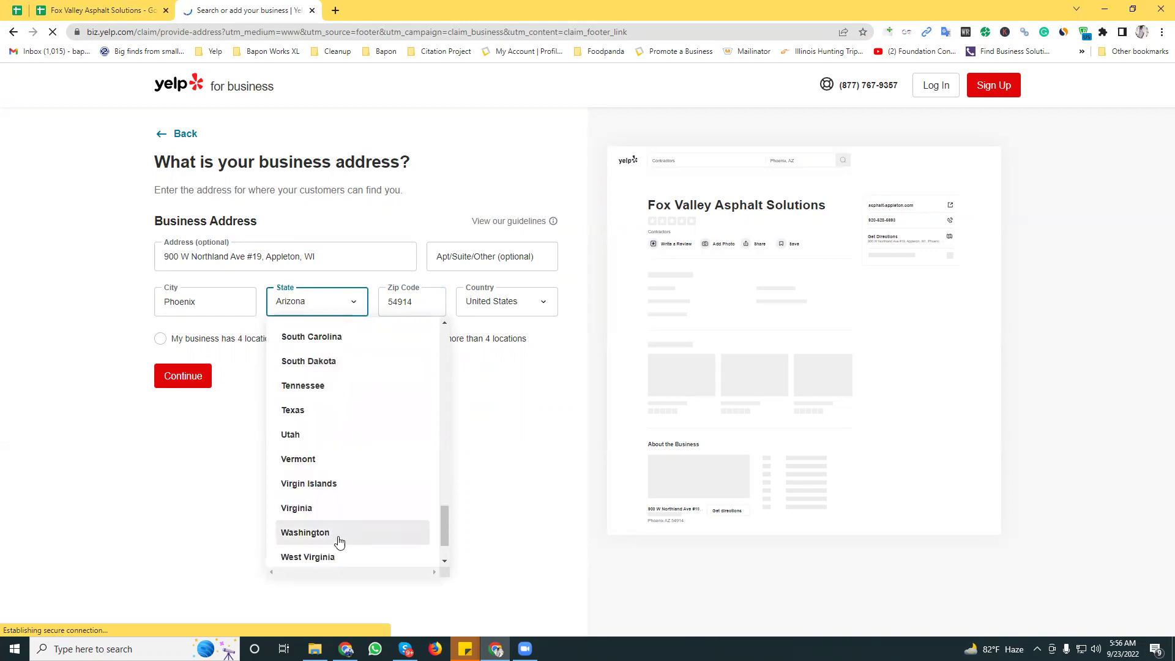
scroll(337, 537, down, 1)
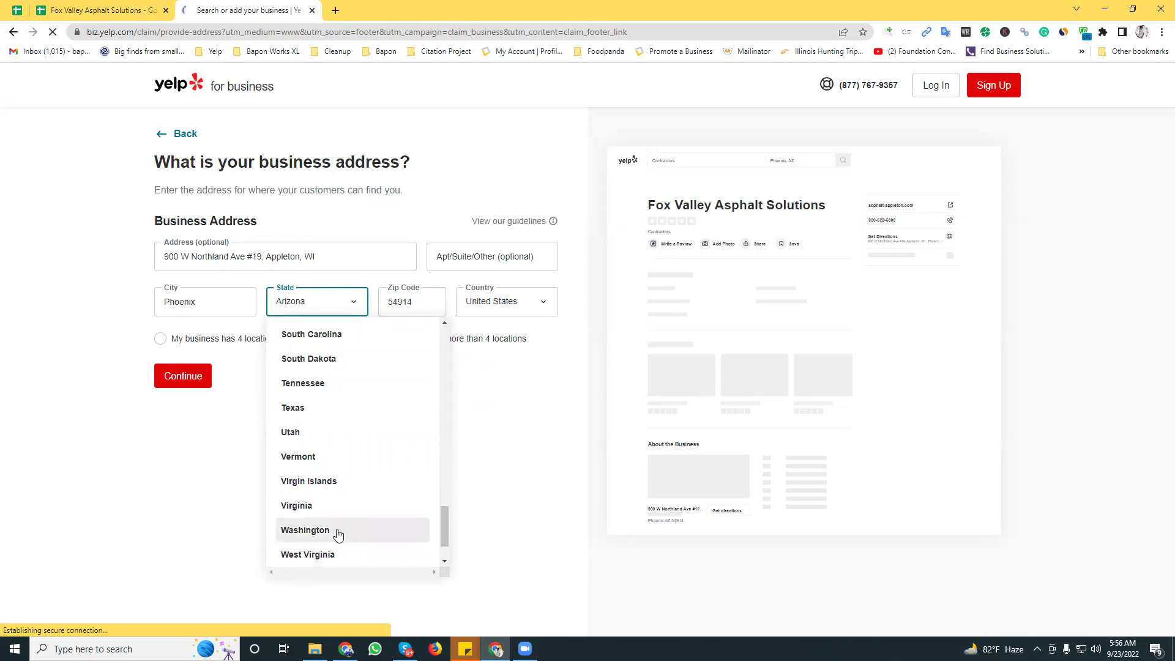
click(338, 535)
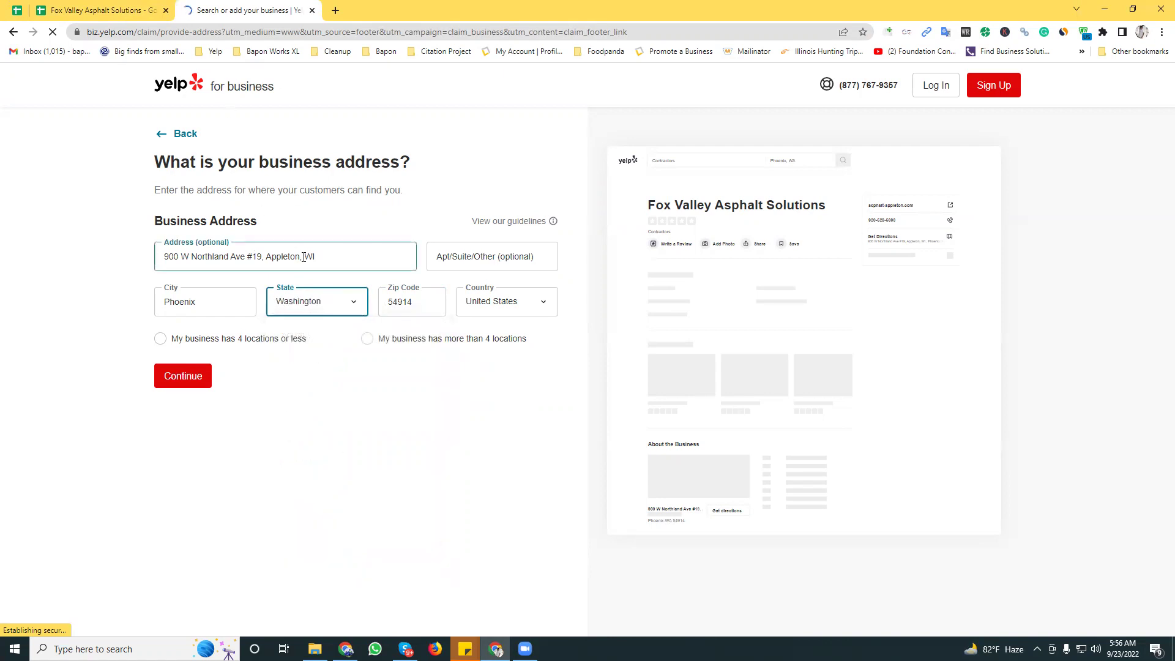
Search Google in a new tab for "WI state meaning" to check which state the address abbreviation stands for
drag(304, 257, 337, 256)
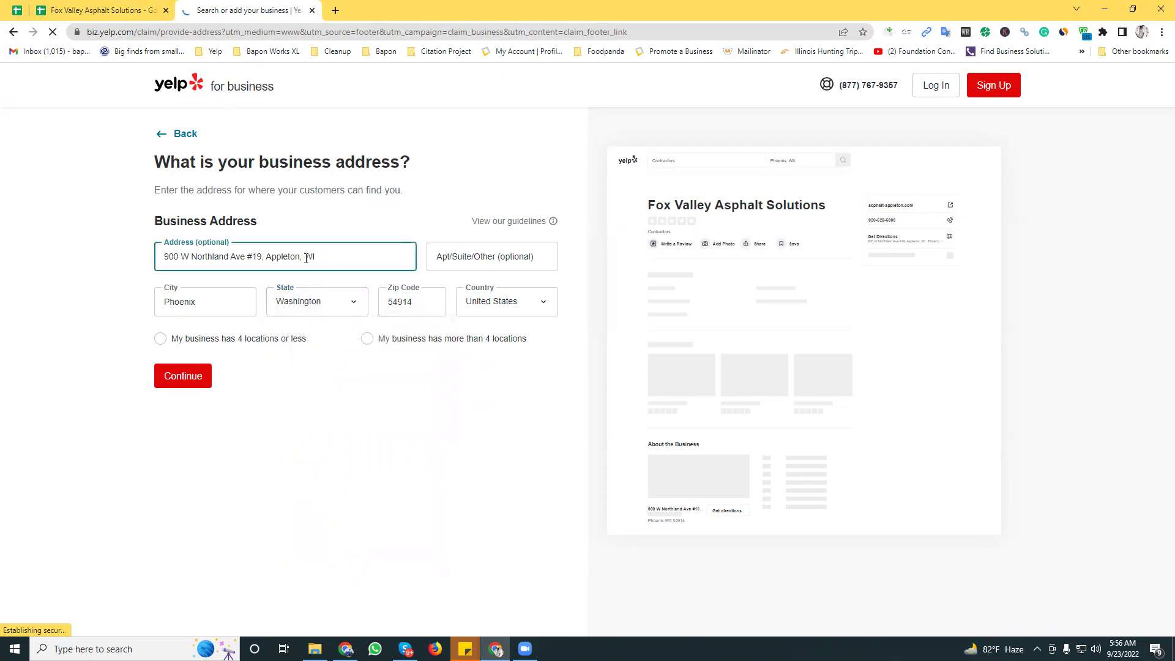
key(ctrl+c)
click(336, 11)
key(ctrl+v)
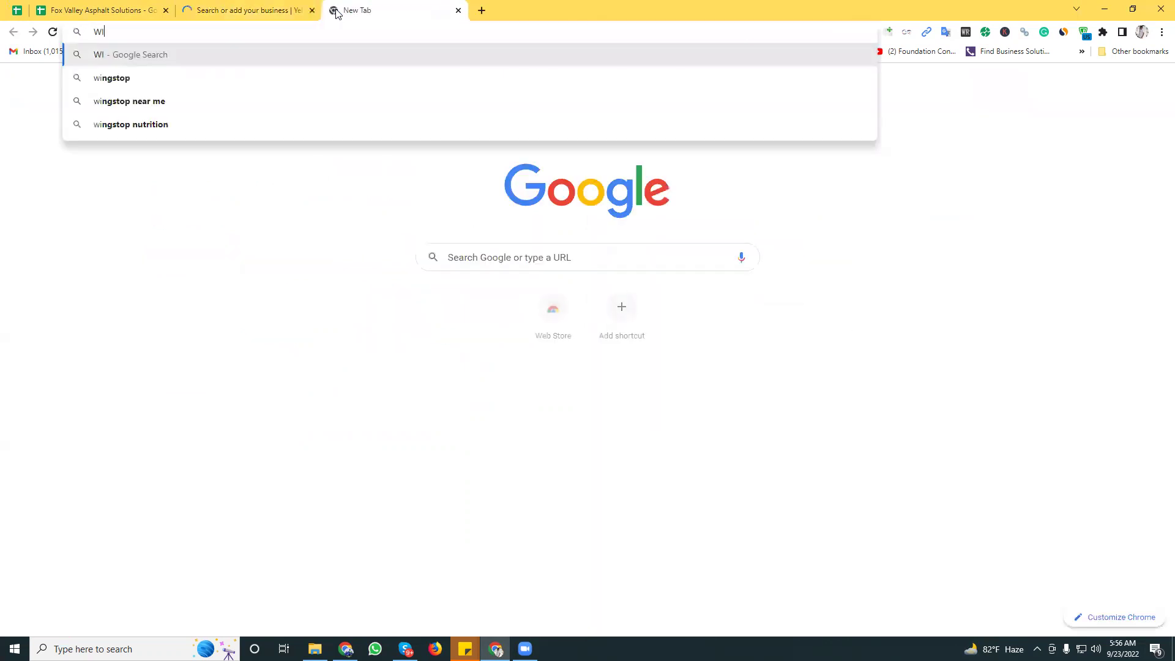
text(state)
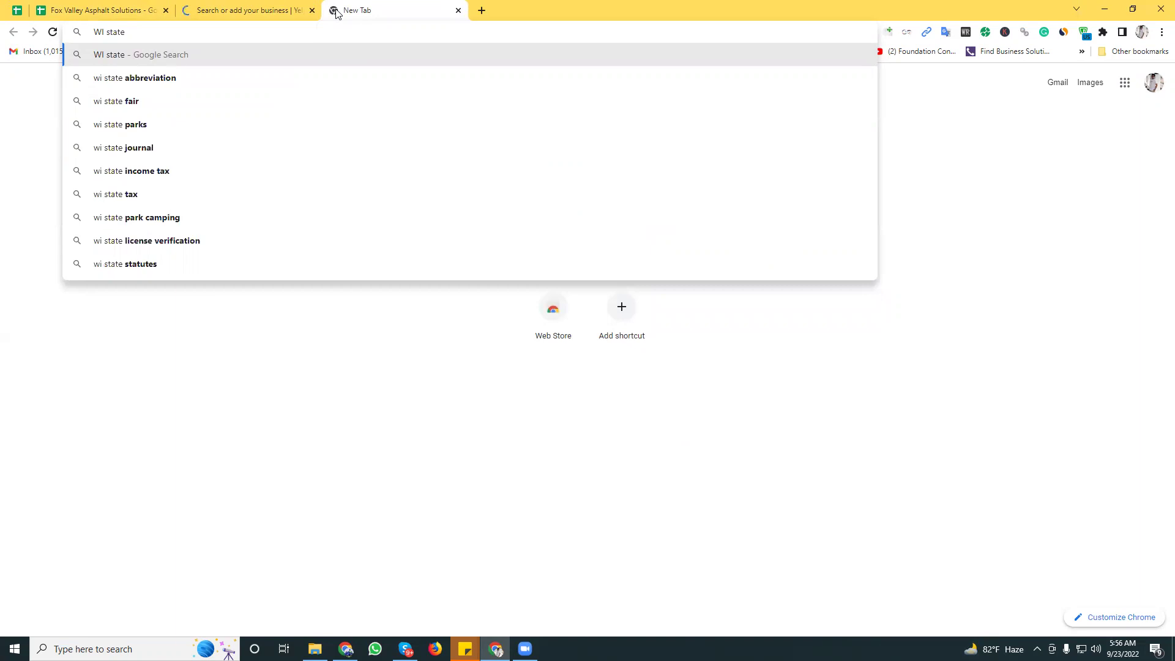
text( meaning)
key(Return)
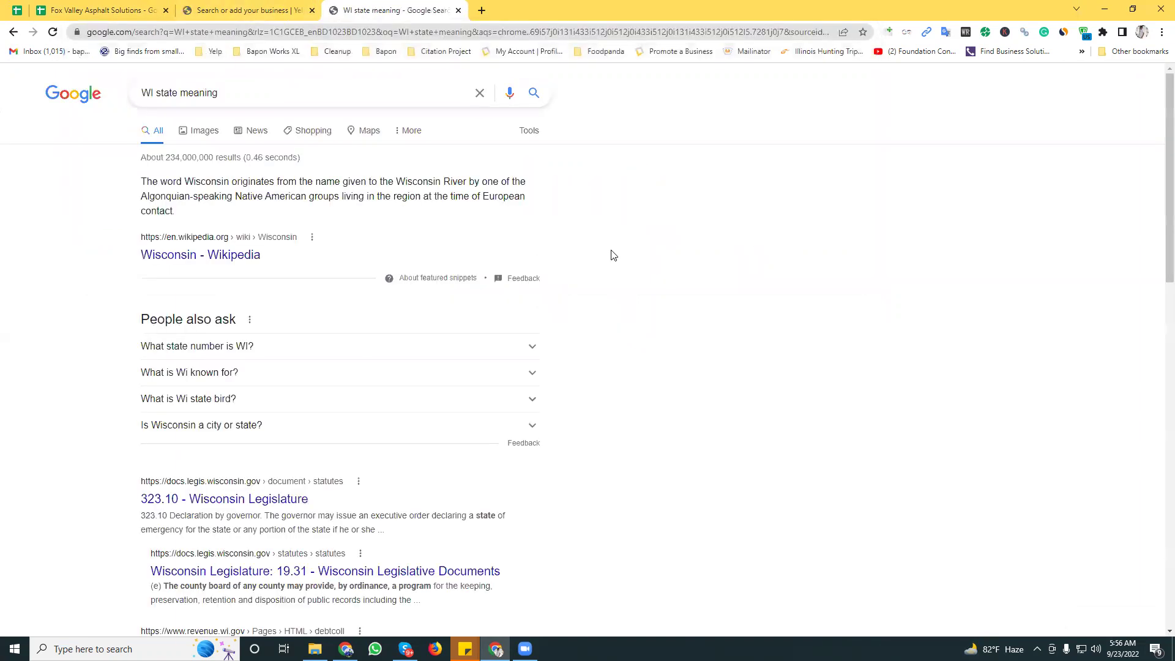
double_click(204, 184)
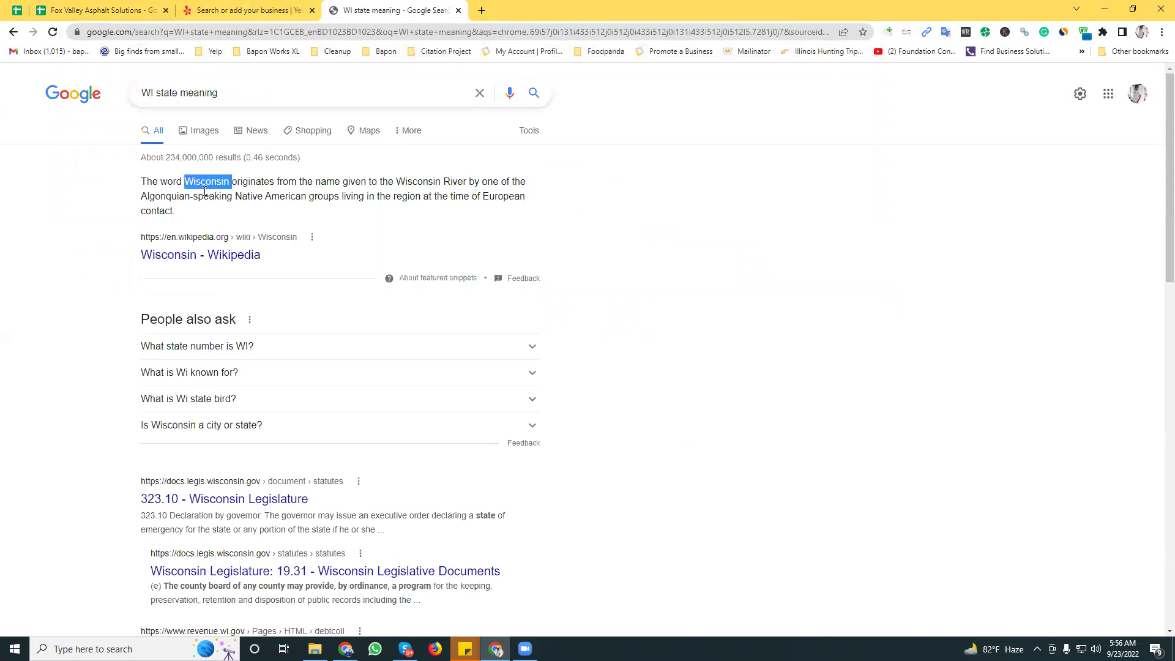
Return to the Yelp address form and set the business address's state to Wisconsin
click(276, 10)
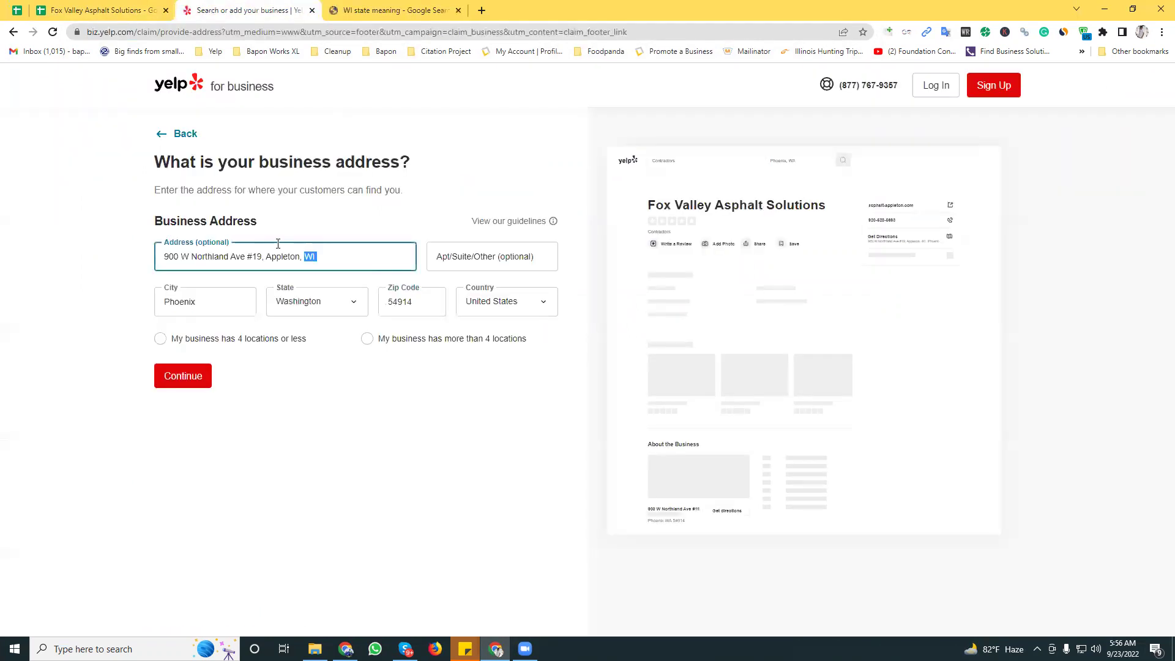
click(322, 302)
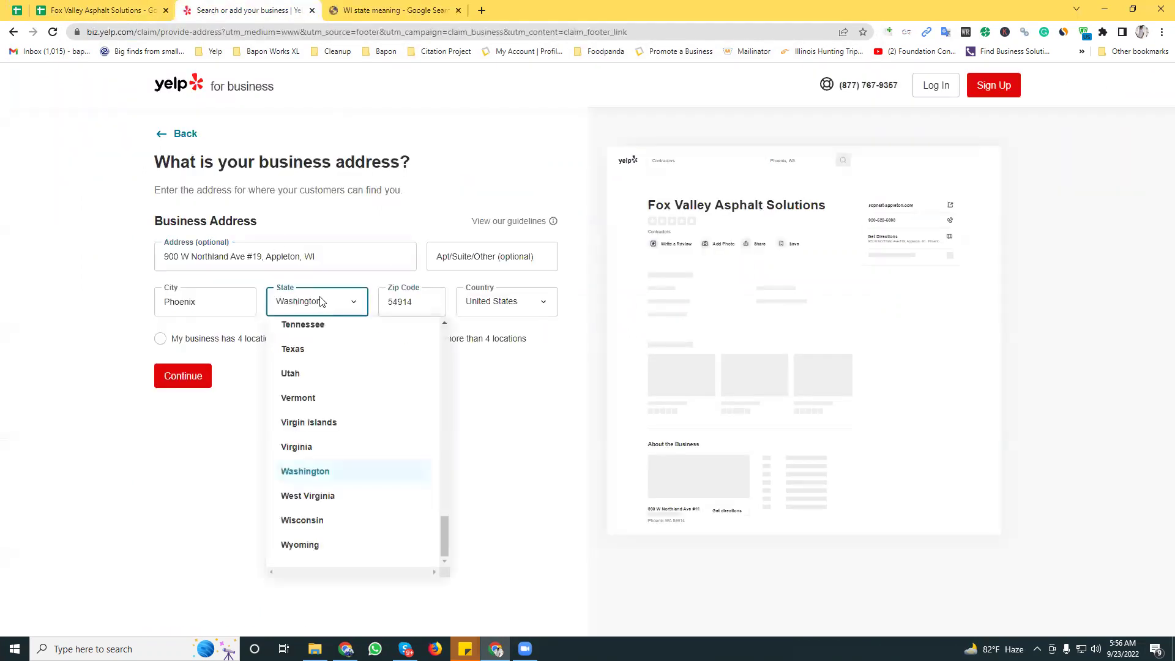
click(324, 524)
Check the meaning of the WI abbreviation once more in the Google search results
click(392, 10)
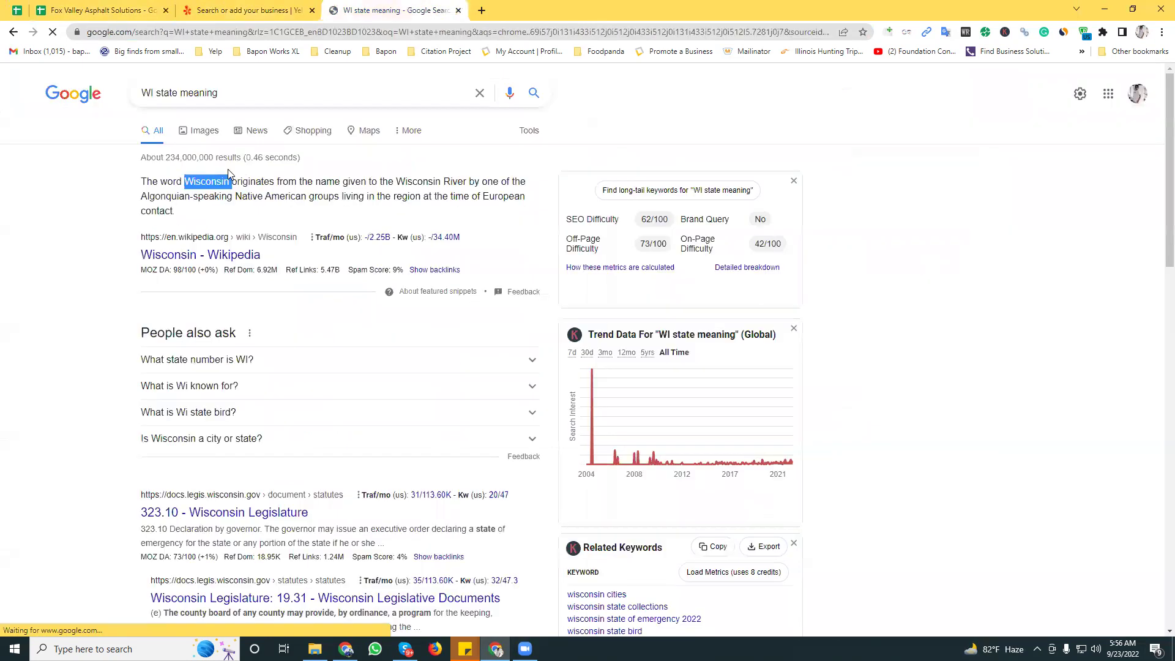
drag(142, 93, 221, 93)
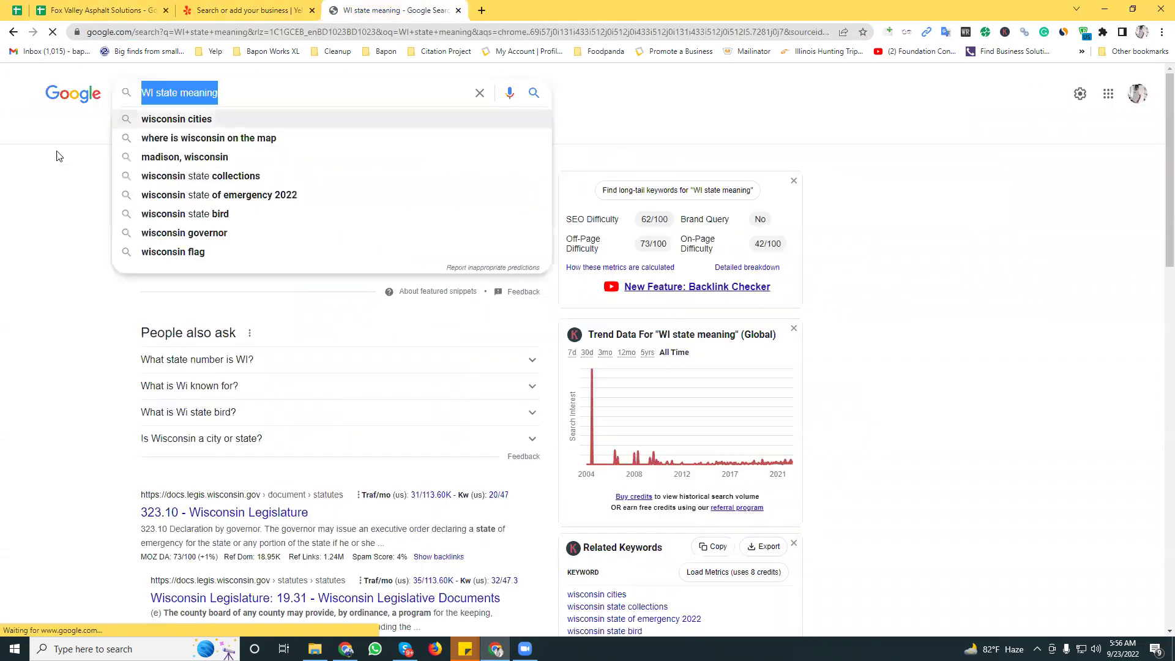
click(544, 260)
double_click(201, 183)
Remove the state abbreviation from Yelp's address line and move the city name from there into the City field, replacing the prefilled city
key(ctrl+shift+Tab)
click(269, 256)
double_click(305, 257)
key(BackSpace)
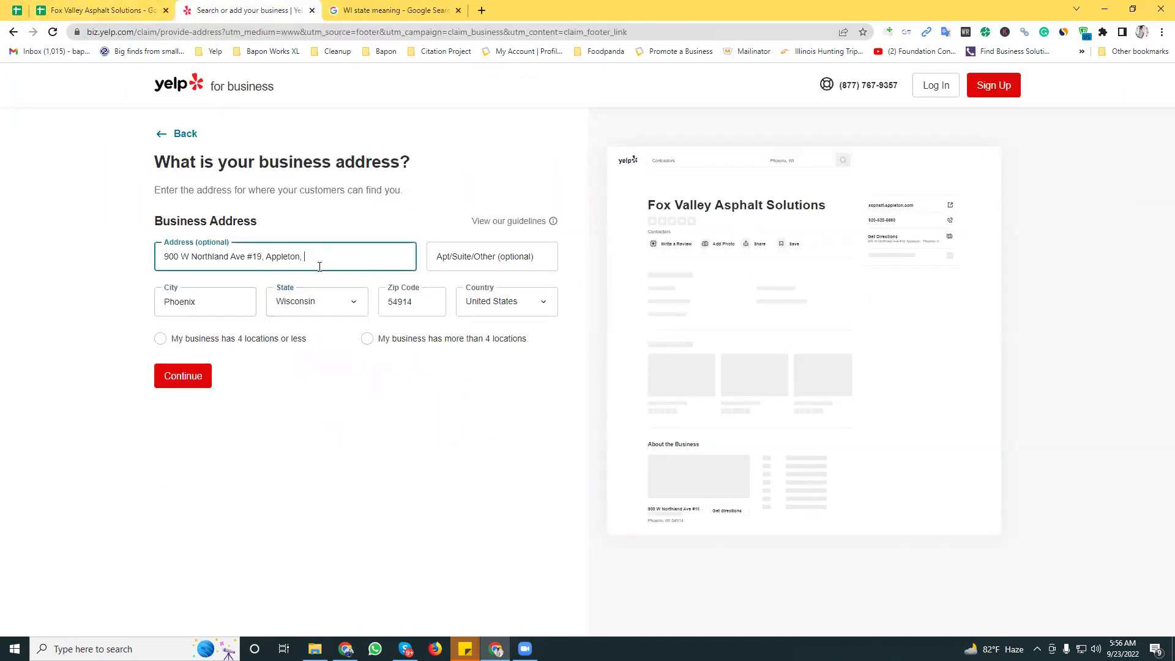
double_click(291, 256)
key(BackSpace)
double_click(207, 301)
key(ctrl+v)
click(76, 309)
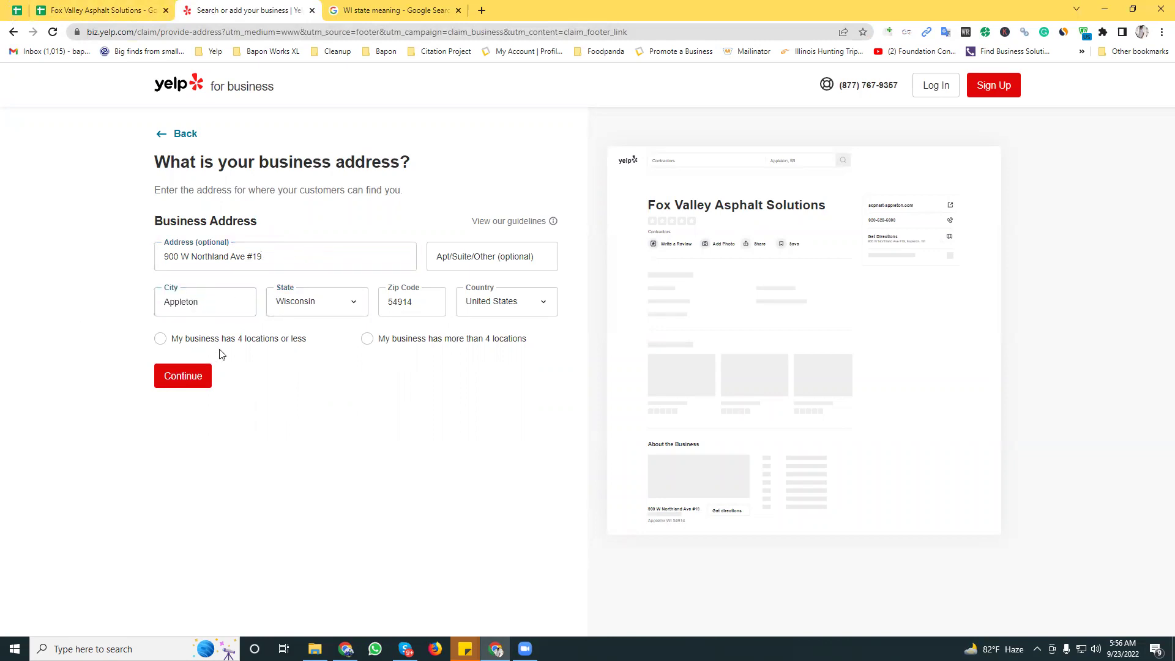
Mark the business as having 4 locations or less, move the unit number into the Apt/Suite/Other field, and submit the address
click(163, 340)
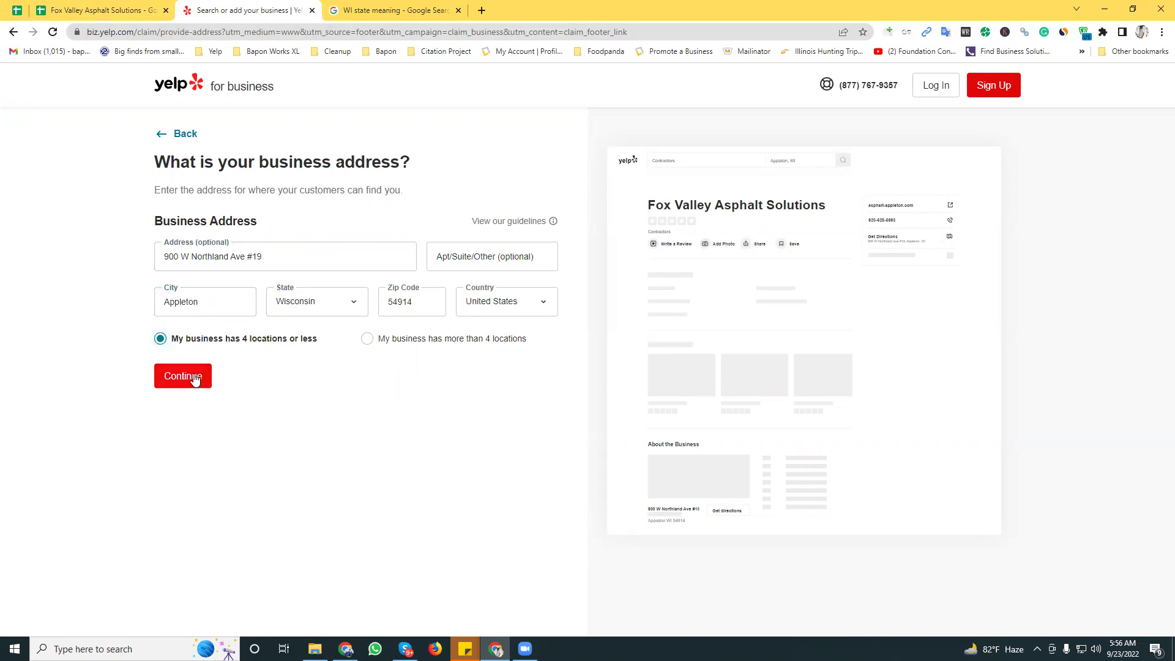
click(258, 256)
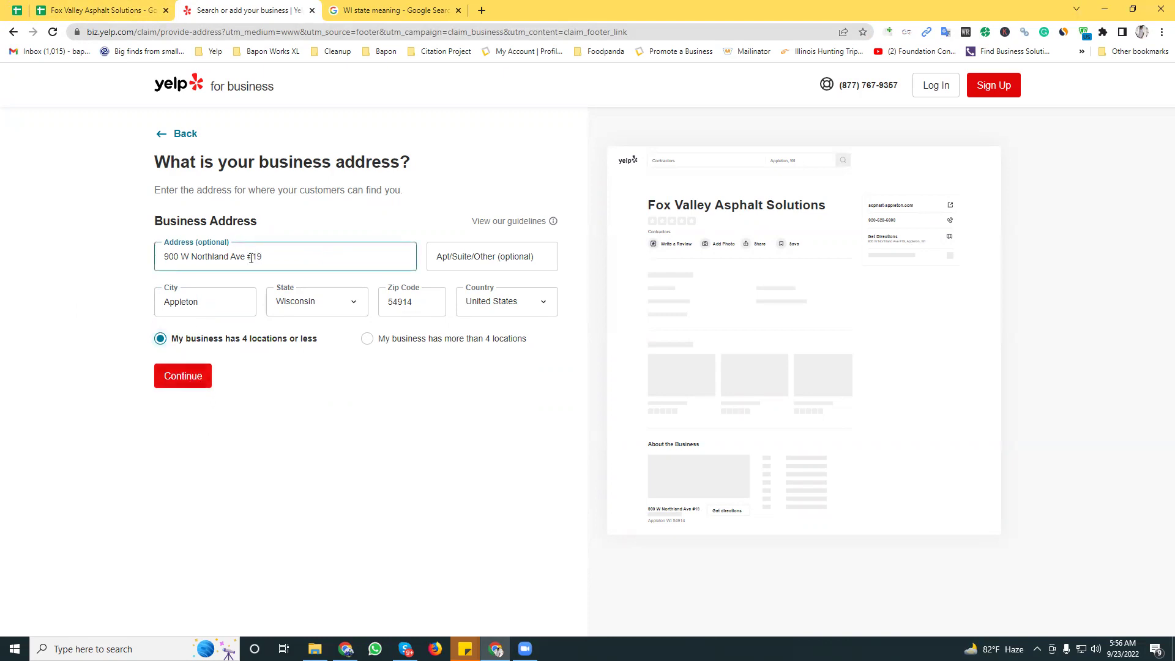
drag(248, 258, 316, 256)
click(473, 265)
key(ctrl+v)
click(376, 261)
click(472, 268)
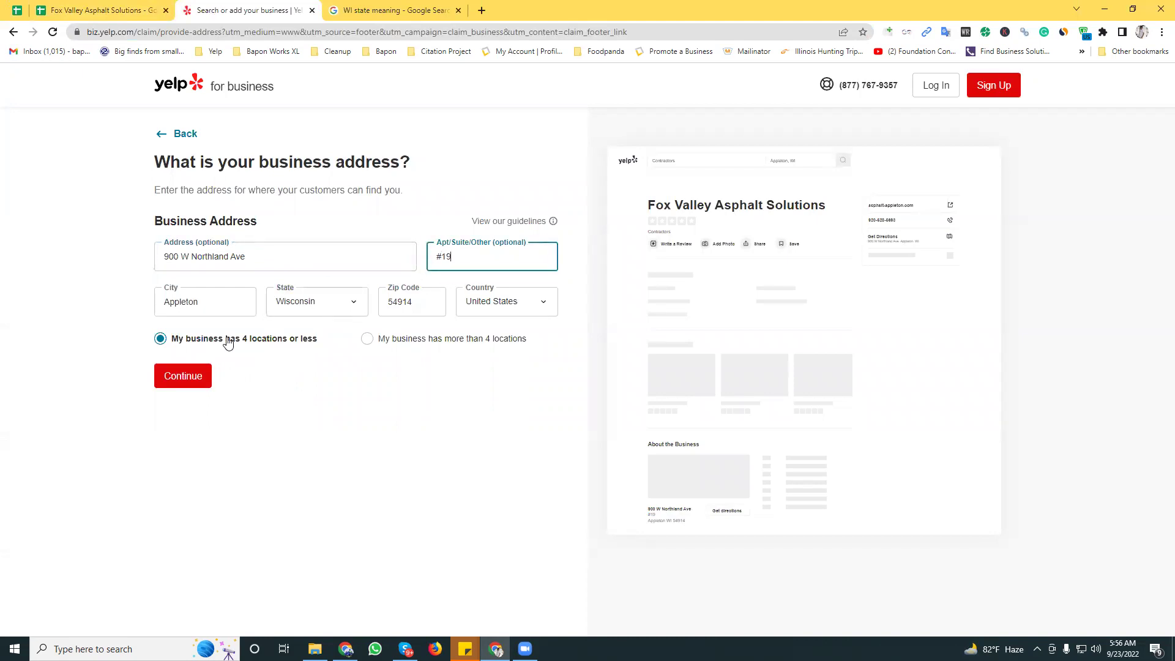
click(188, 375)
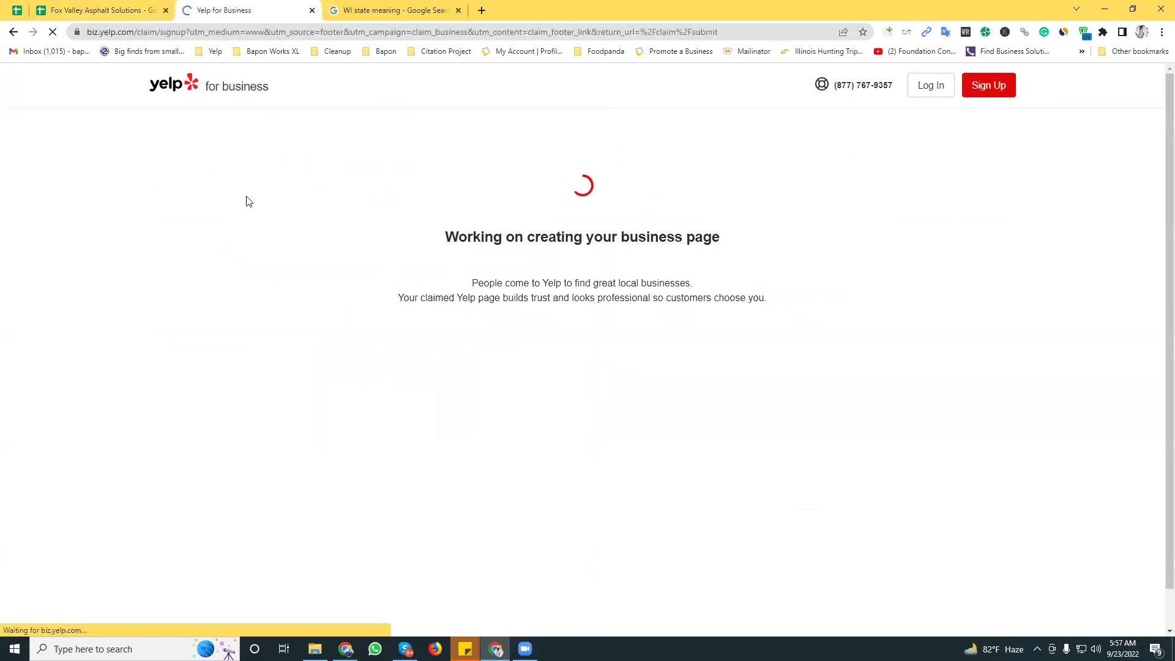
Copy the owner's full name from the details sheet into Yelp's sign-up form, splitting it between the First name and Last name fields
click(101, 10)
click(158, 355)
key(ctrl+c)
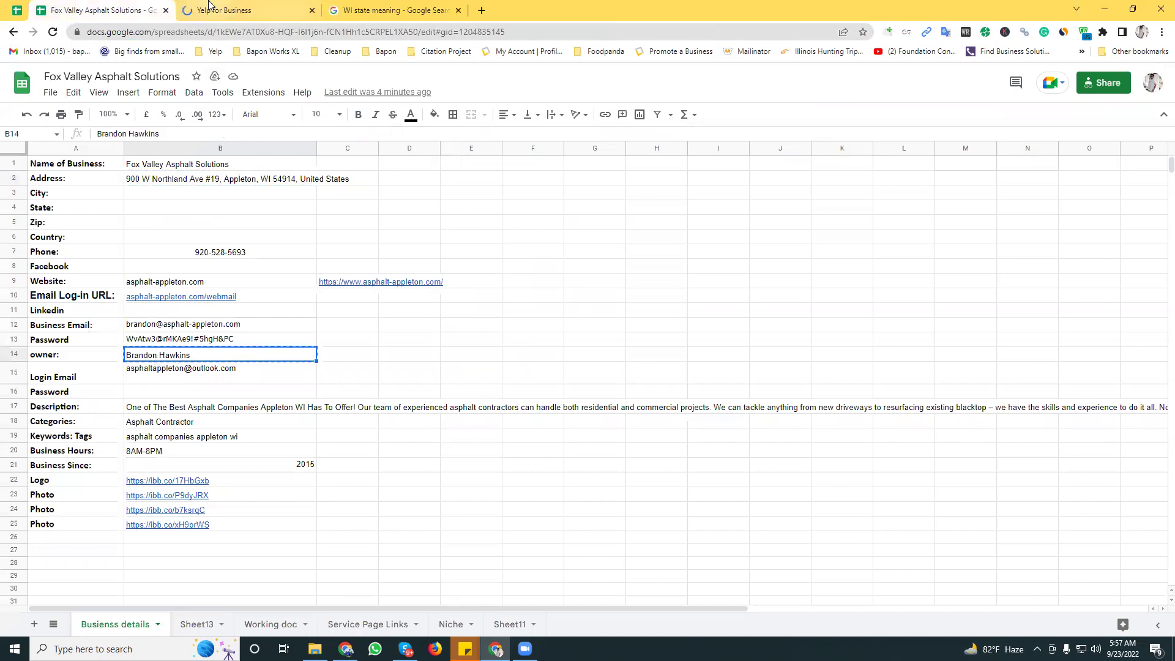
click(220, 10)
key(ctrl+v)
double_click(147, 230)
key(ctrl+x)
click(358, 230)
key(ctrl+v)
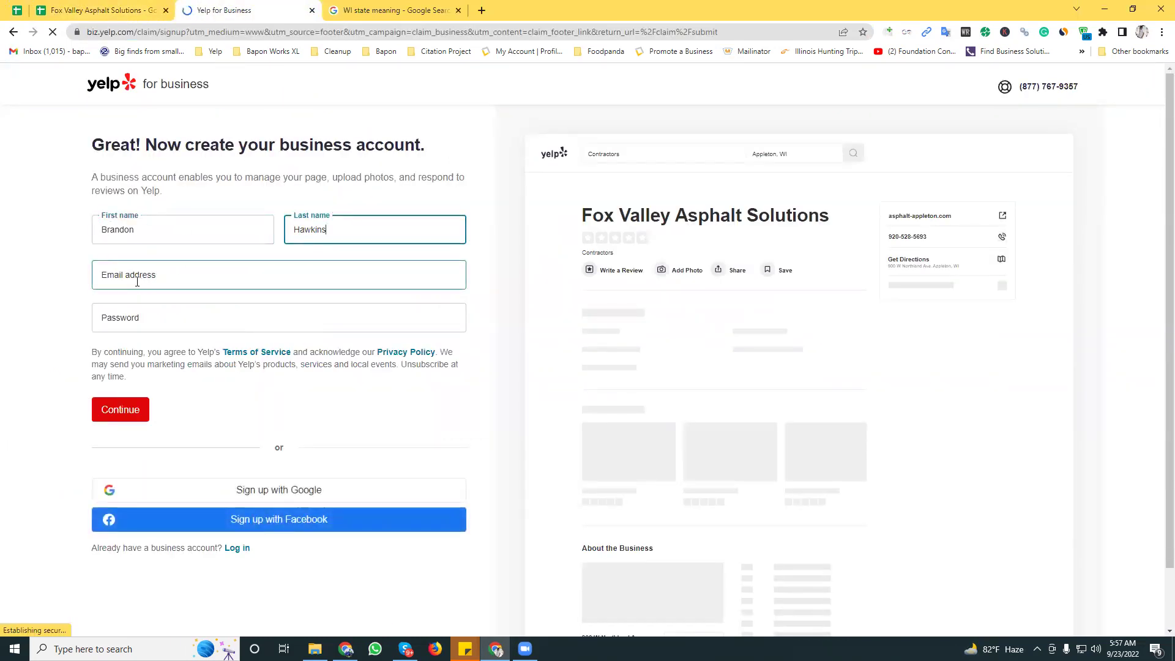
Copy the business email from the details sheet into the sign-up form's Email address field
click(141, 278)
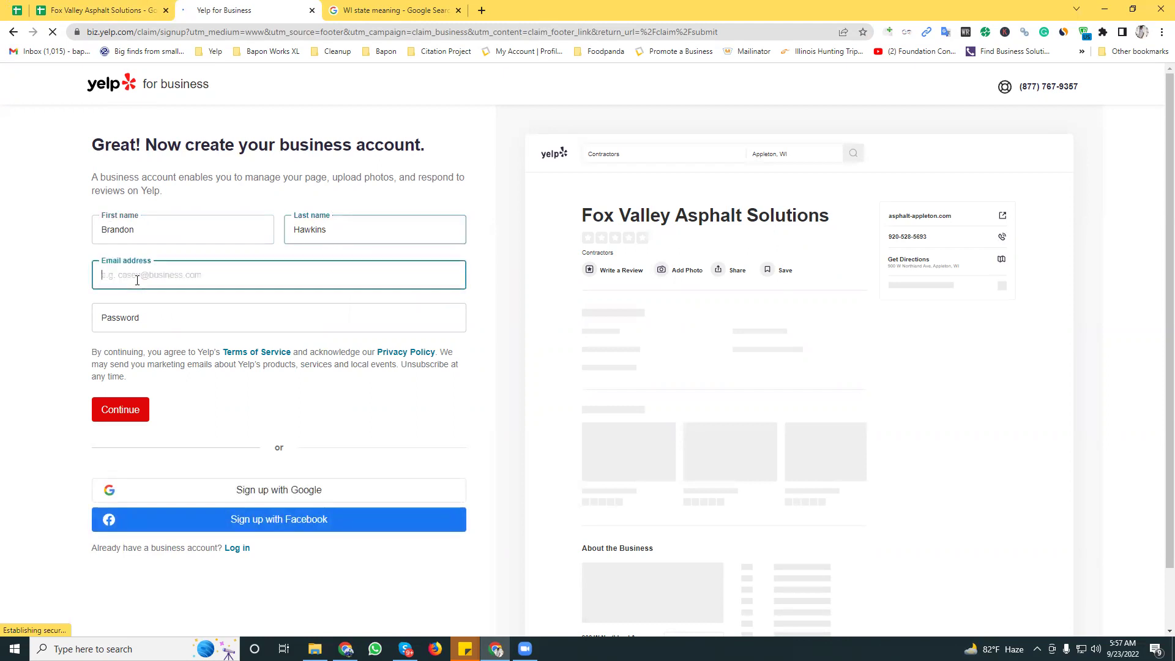
click(109, 6)
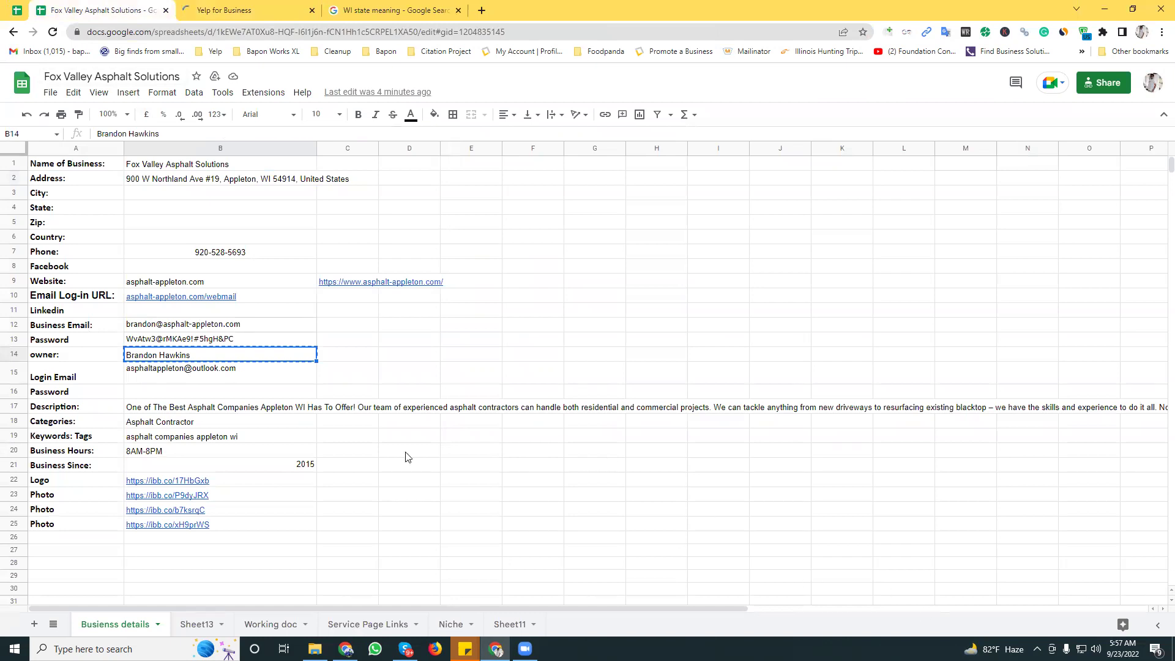
click(202, 323)
key(ctrl+c)
click(227, 10)
key(ctrl+v)
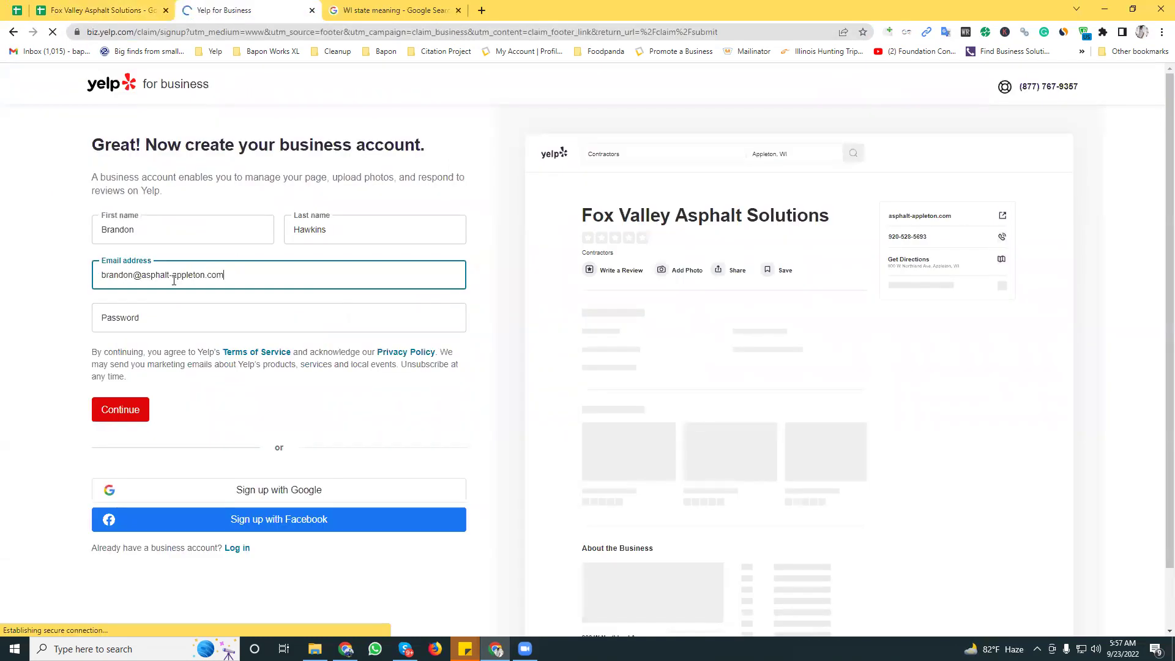
drag(142, 274, 225, 273)
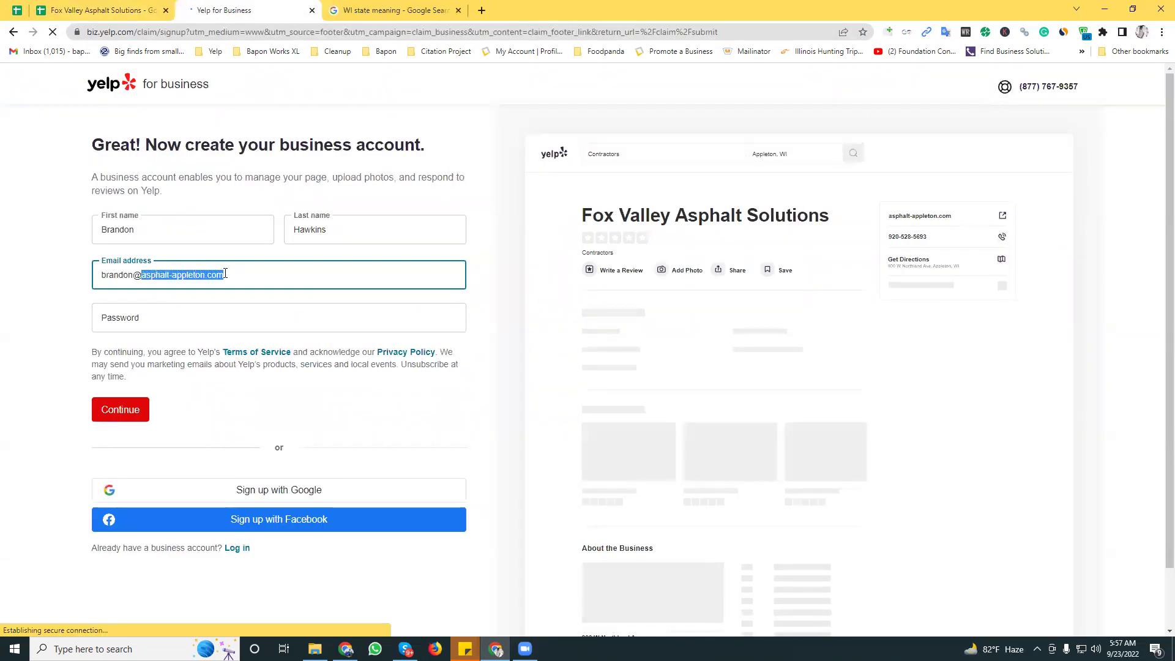
Enter the account password, submit the Yelp sign-up form, and close the Google search tab
click(170, 322)
key(ctrl+v)
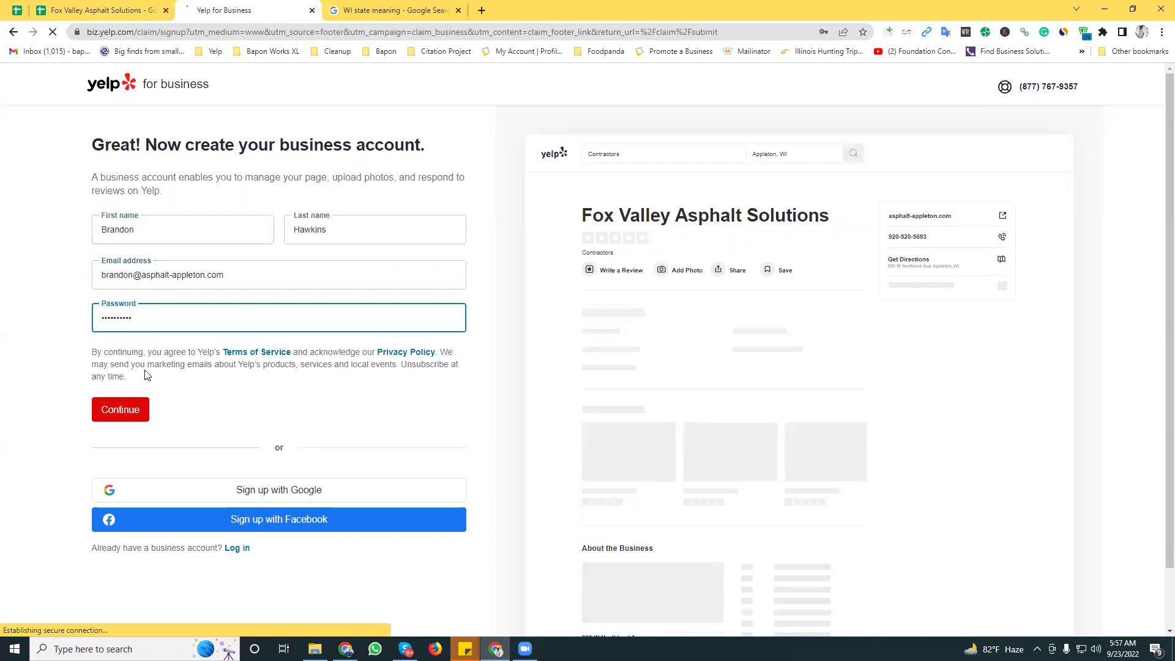
click(128, 409)
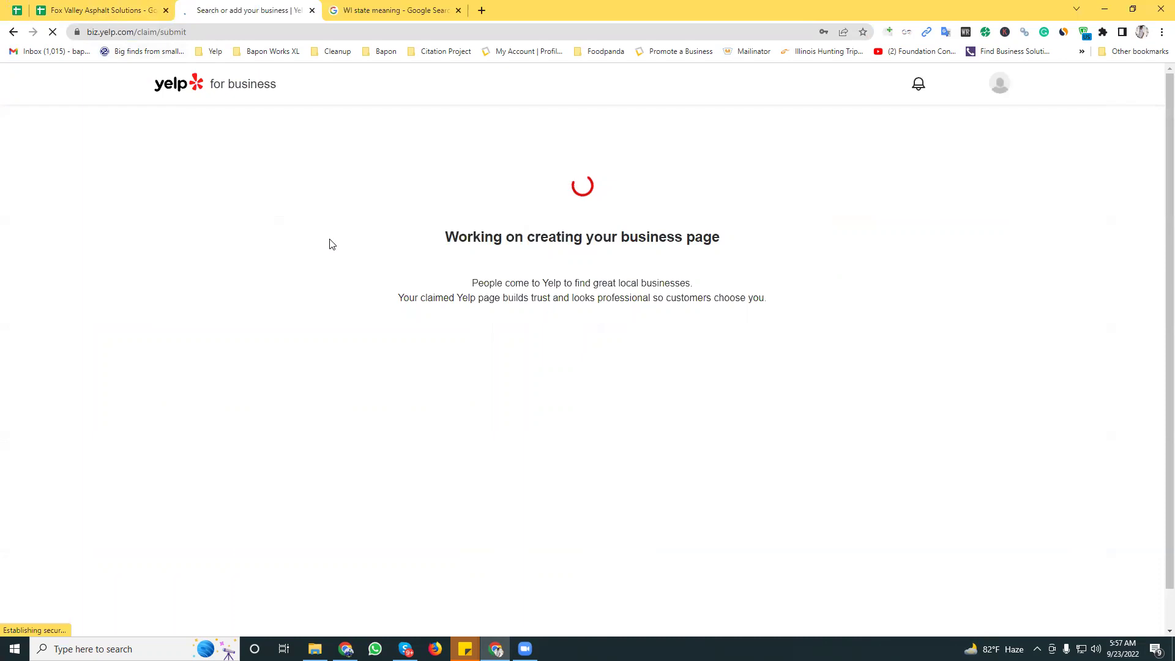
click(458, 10)
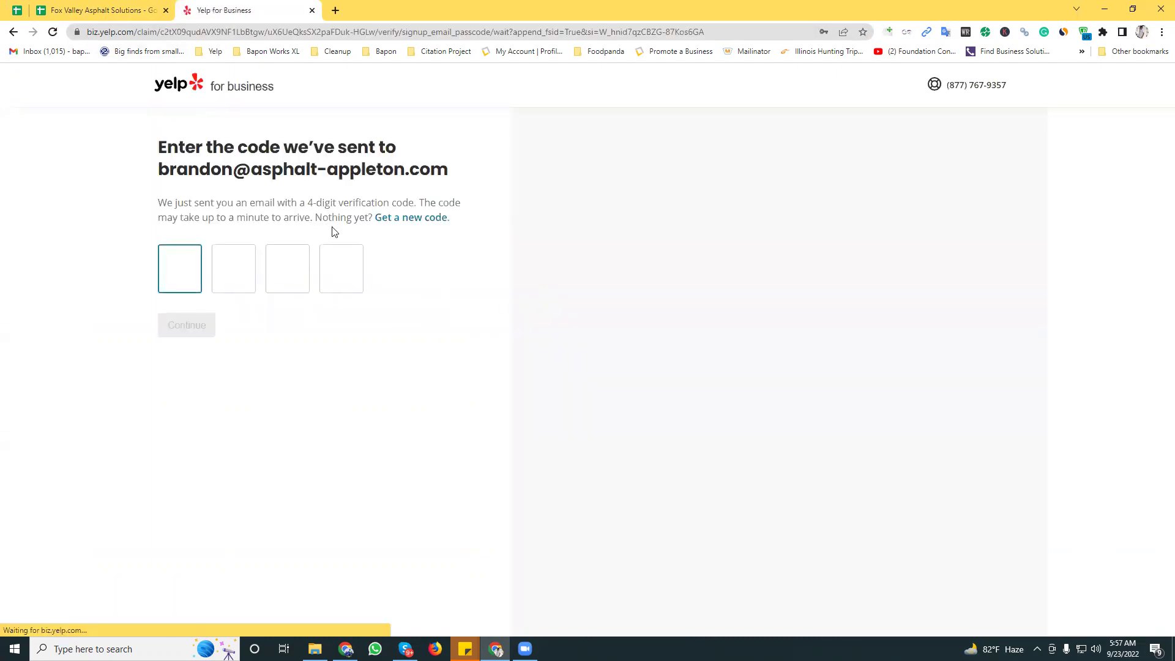
Copy the email log-in URL asphalt-appleton.com/webmail from the details sheet and open it in a new tab
drag(160, 146, 170, 178)
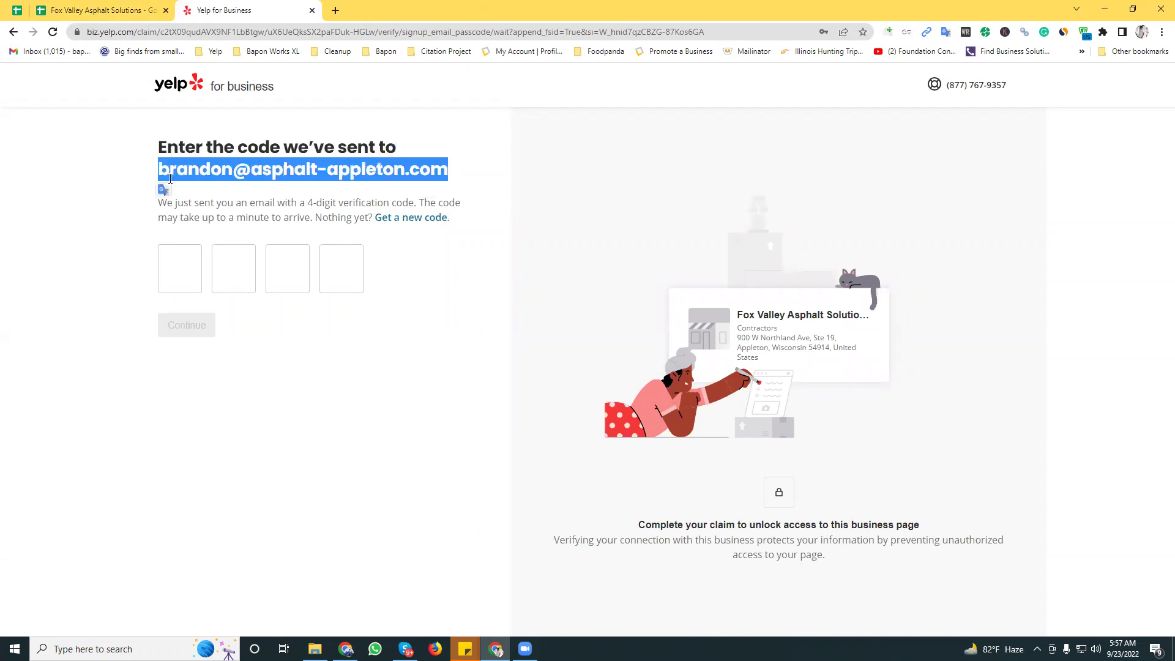
click(163, 170)
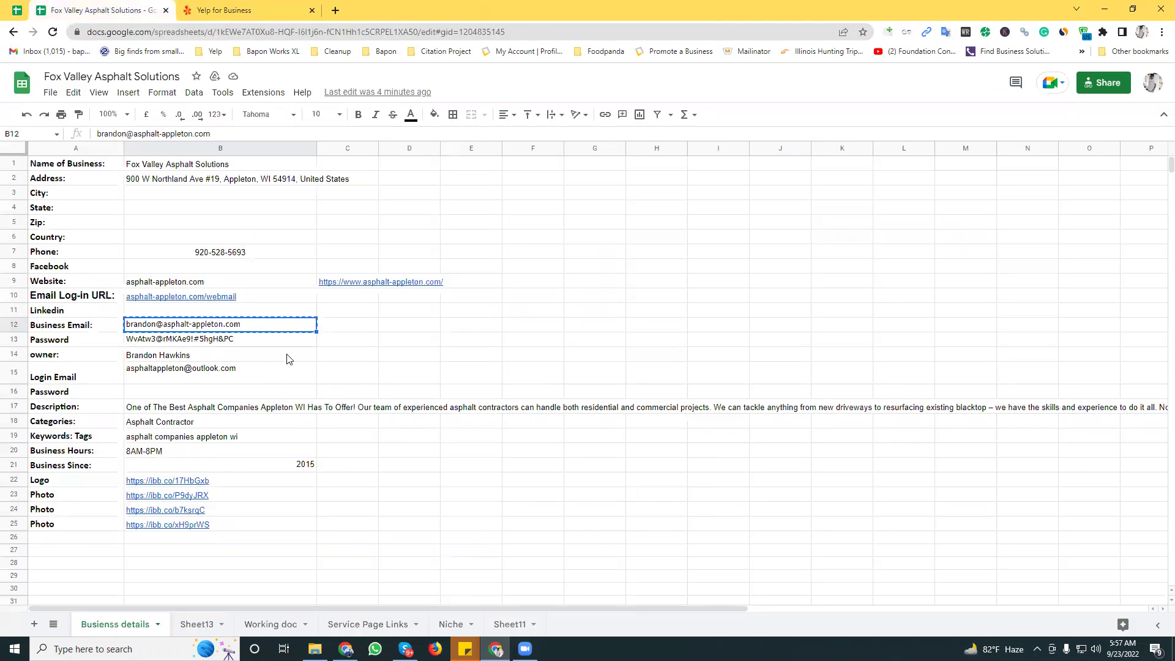
click(87, 298)
click(191, 297)
key(ctrl+c)
click(336, 10)
key(ctrl+v)
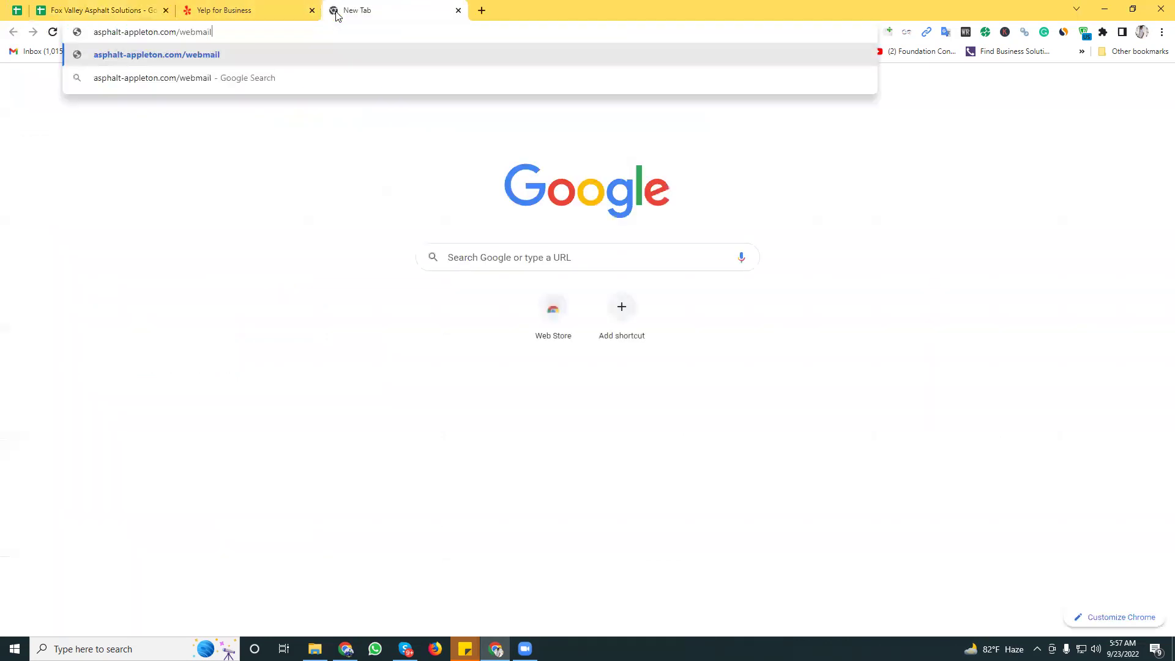
key(Return)
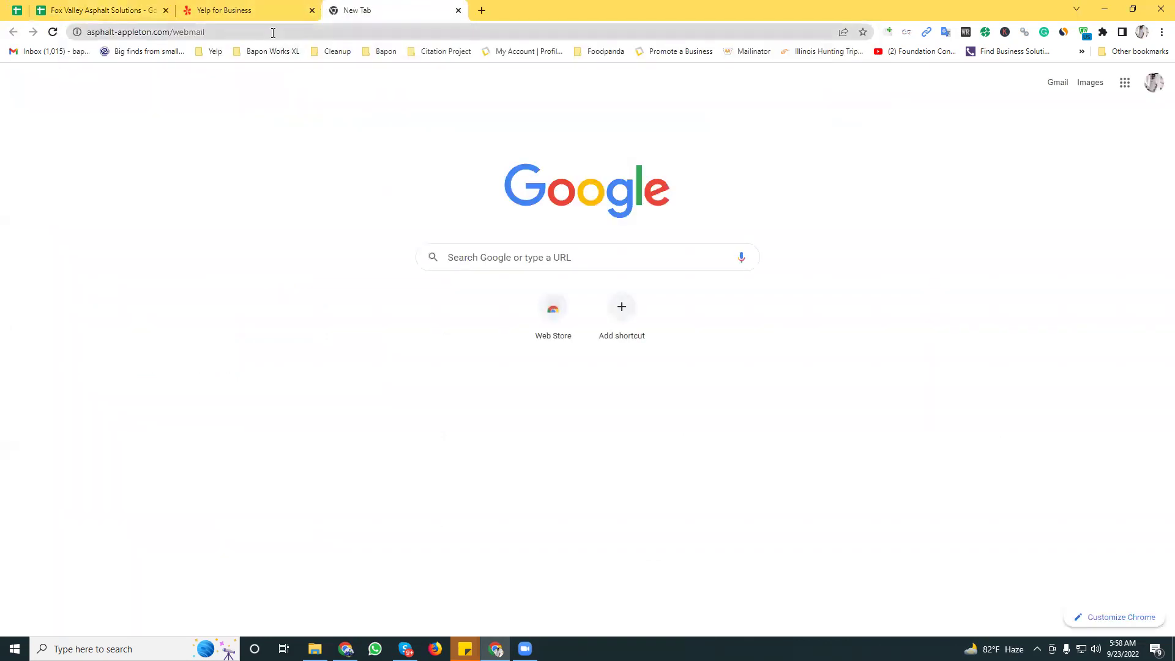
click(274, 32)
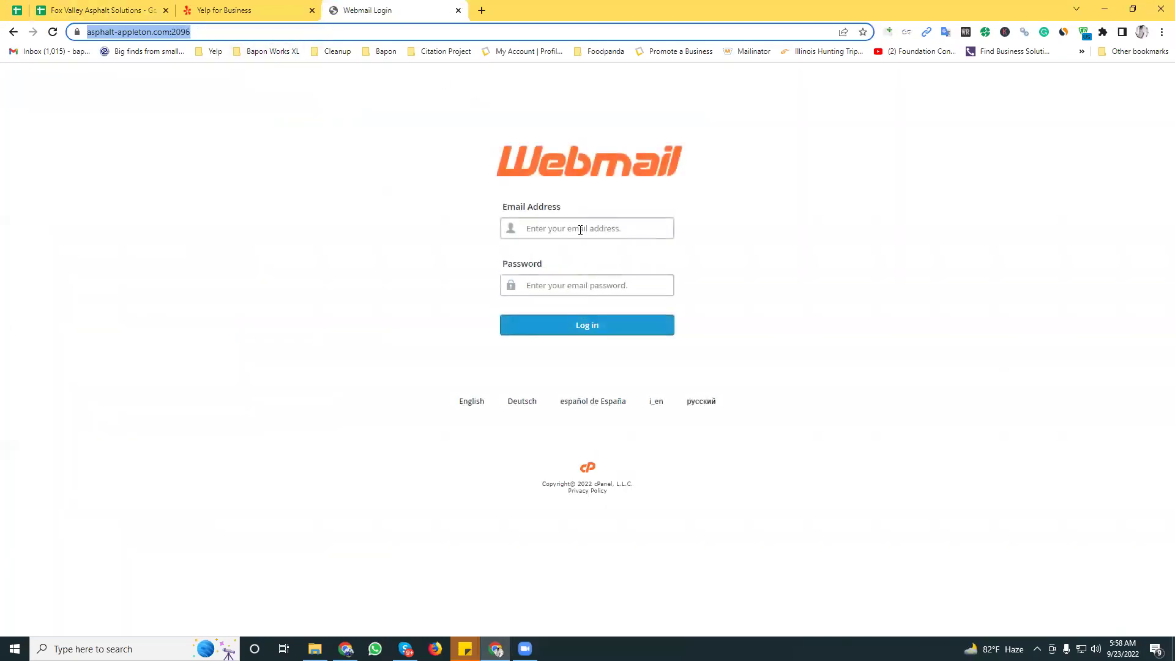
Copy the business email from the details sheet into the Webmail login's Email Address field
click(104, 10)
click(208, 325)
key(ctrl+c)
click(347, 5)
click(539, 229)
key(ctrl+v)
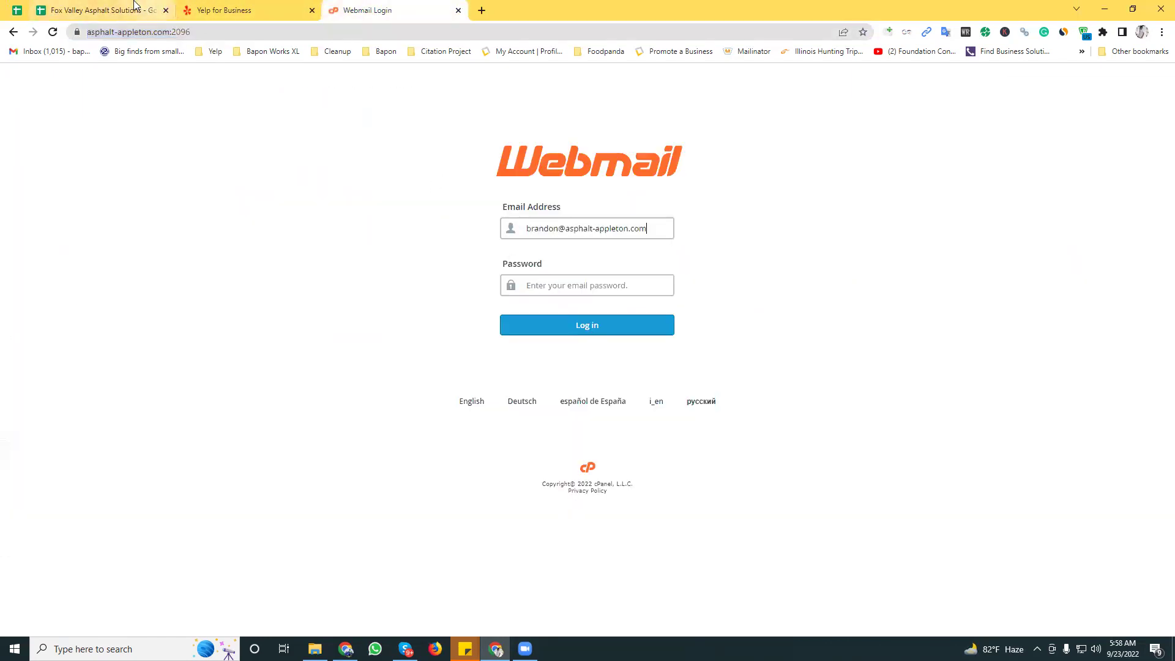
Copy the email password from the details sheet into the Webmail Password field and log in
click(104, 10)
click(195, 343)
key(ctrl+c)
click(375, 8)
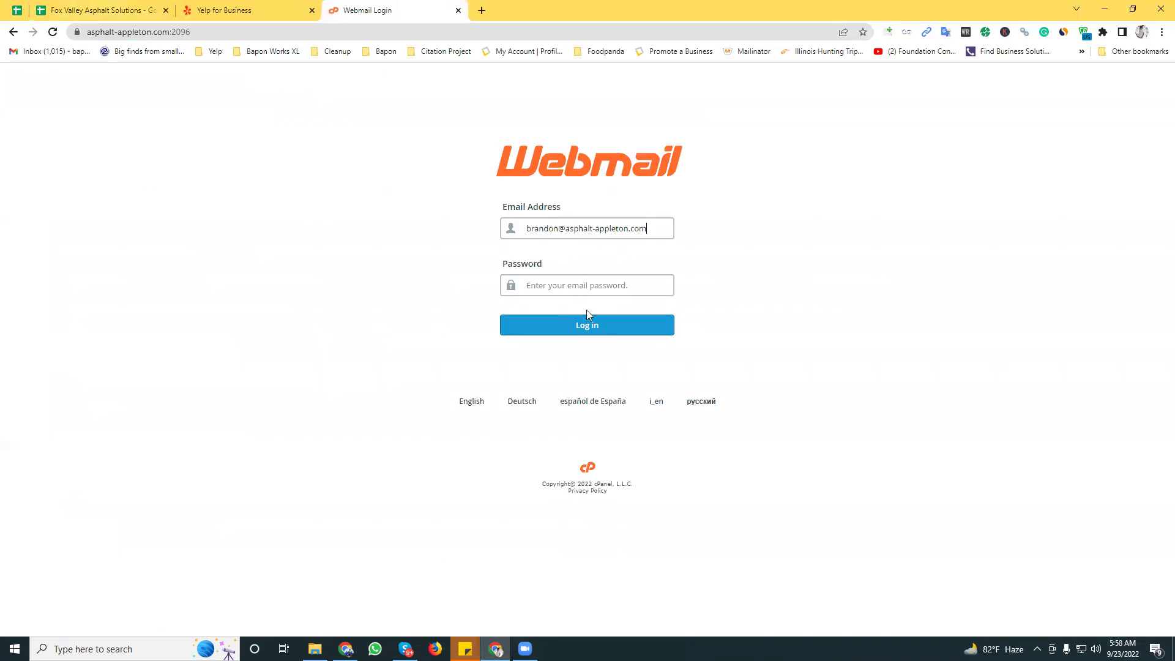
key(ctrl+v)
click(589, 326)
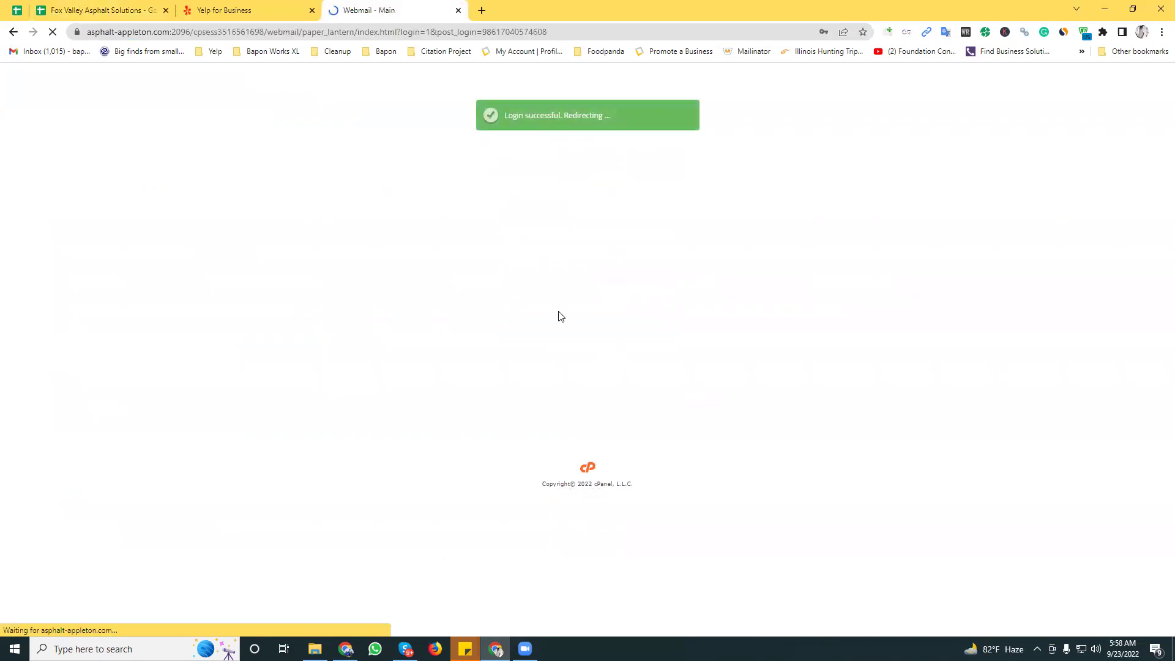
Open the Roundcube inbox and copy the verification code from Yelp's "Action required. Finish claiming your free Yelp business page" email
click(91, 183)
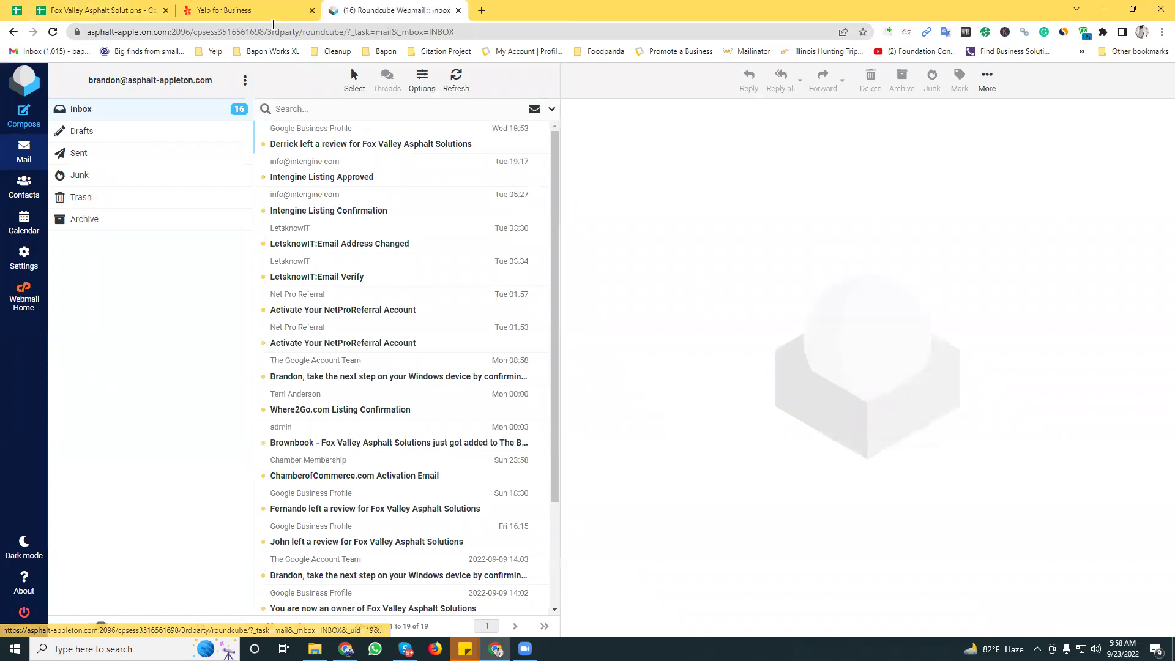
click(260, 9)
click(373, 10)
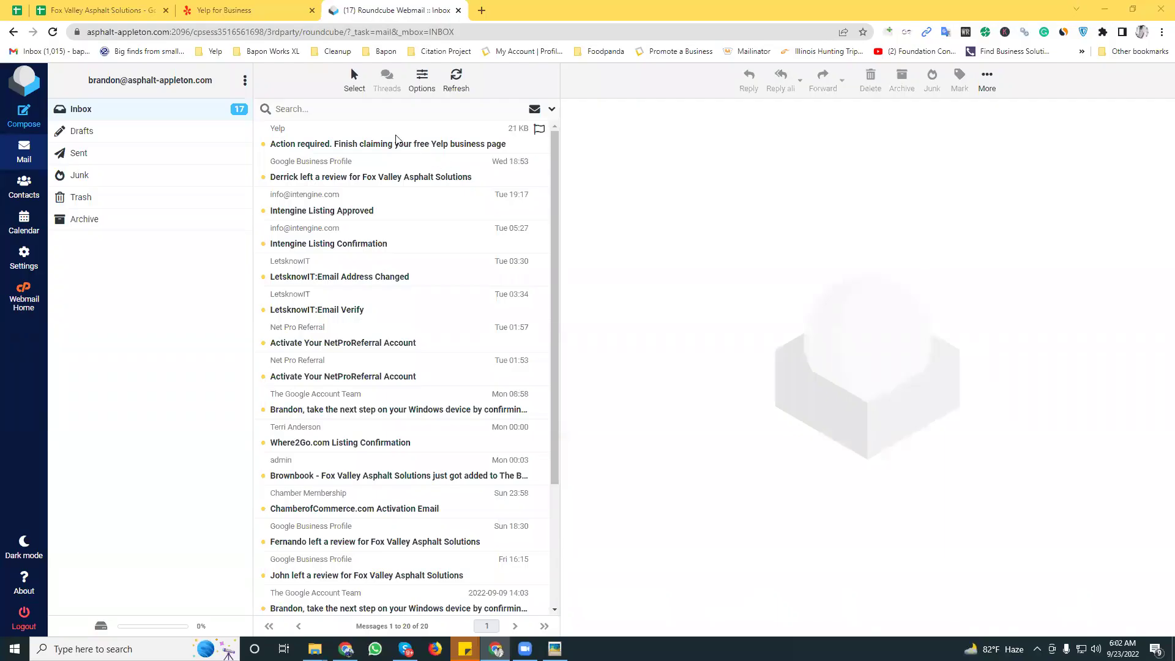
click(297, 142)
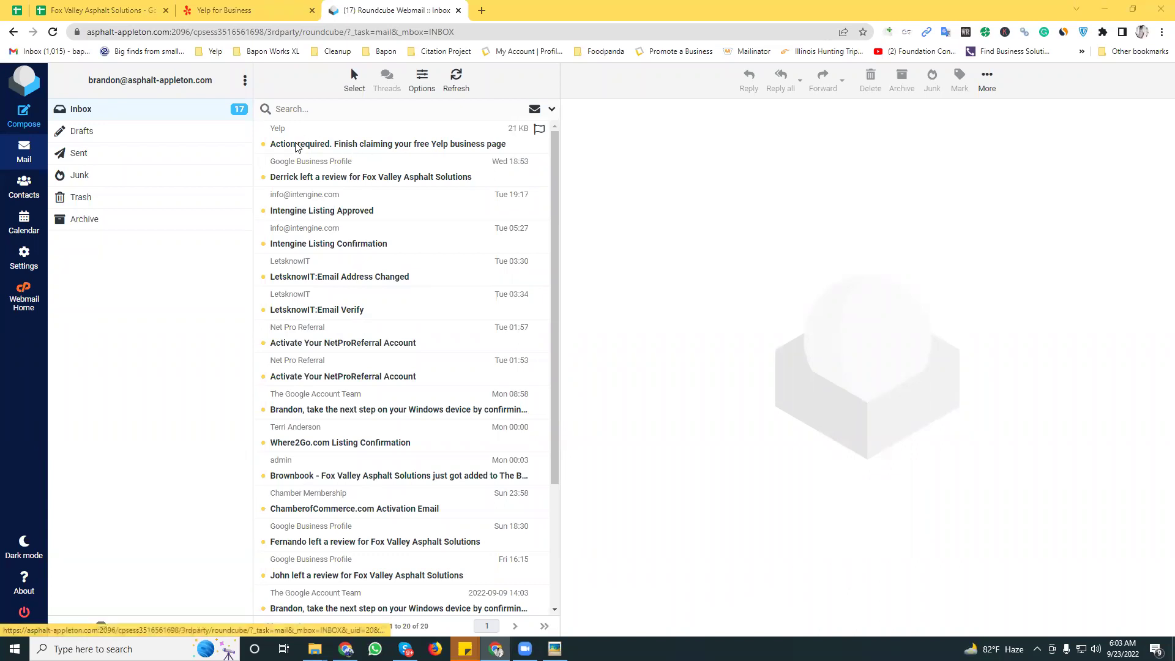
double_click(863, 428)
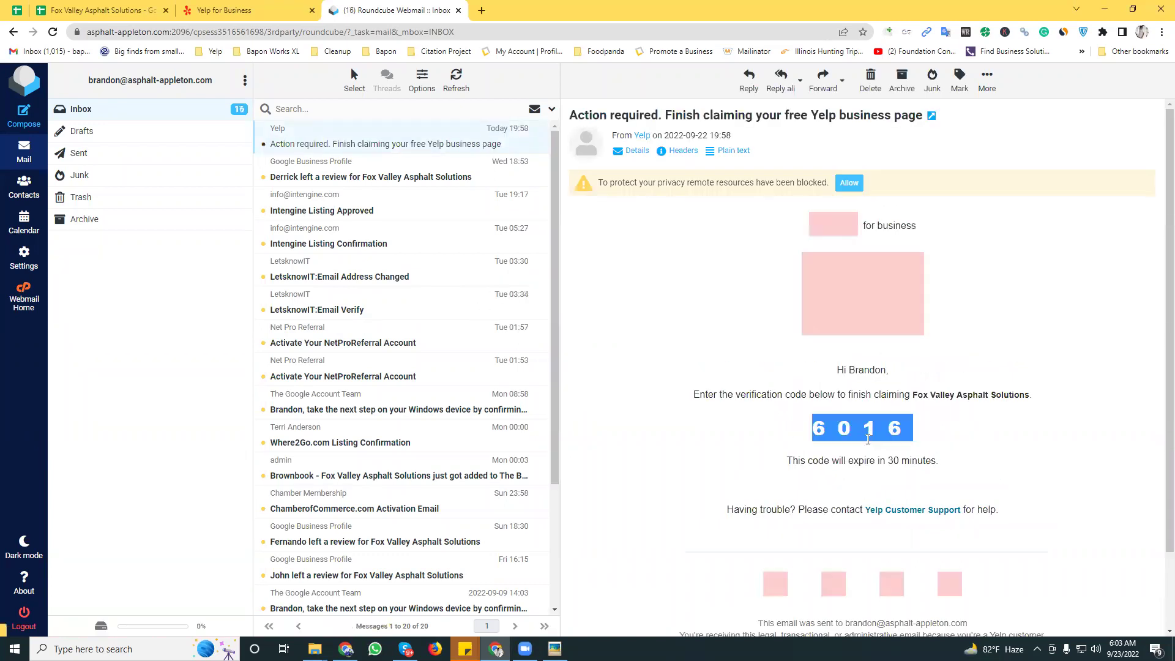
Paste the verification code into Yelp's code entry page and continue to finish claiming the business
click(245, 10)
click(175, 261)
key(ctrl+v)
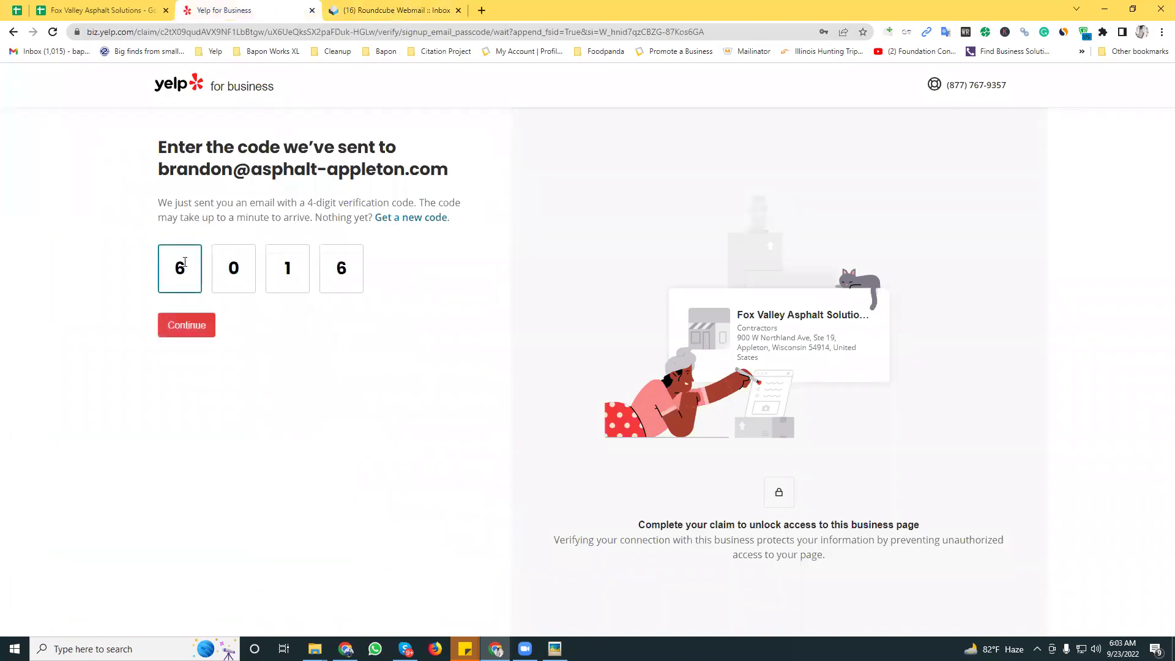
click(202, 327)
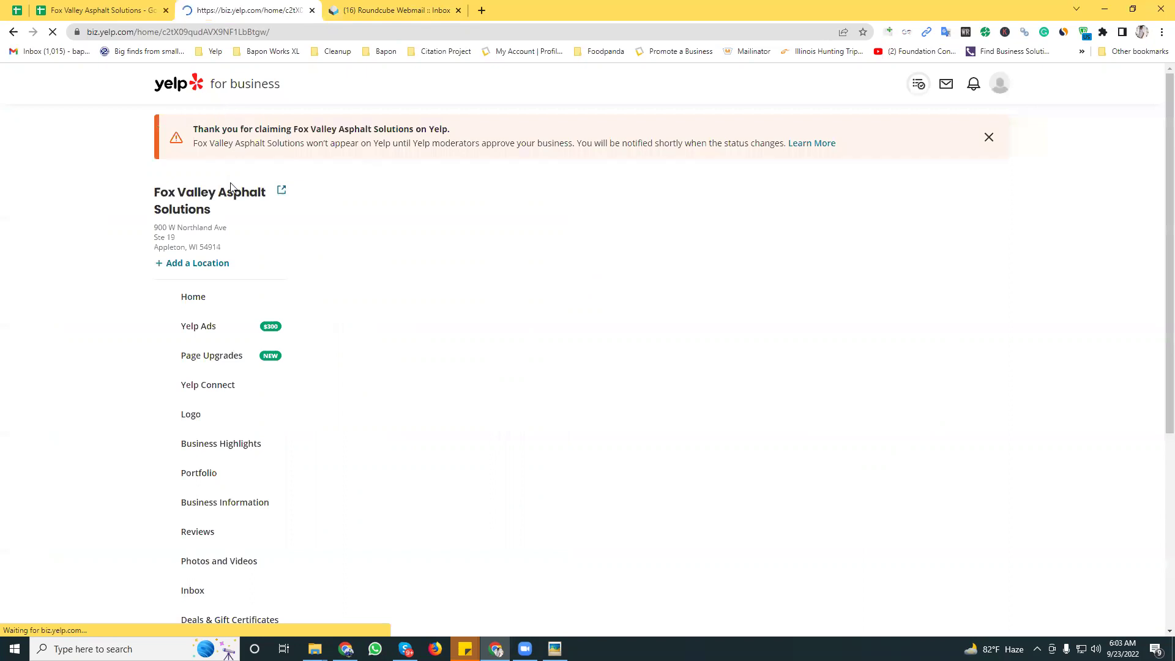
Open the public Yelp page of Fox Valley Asphalt Solutions in a new tab from the business dashboard
right_click(281, 190)
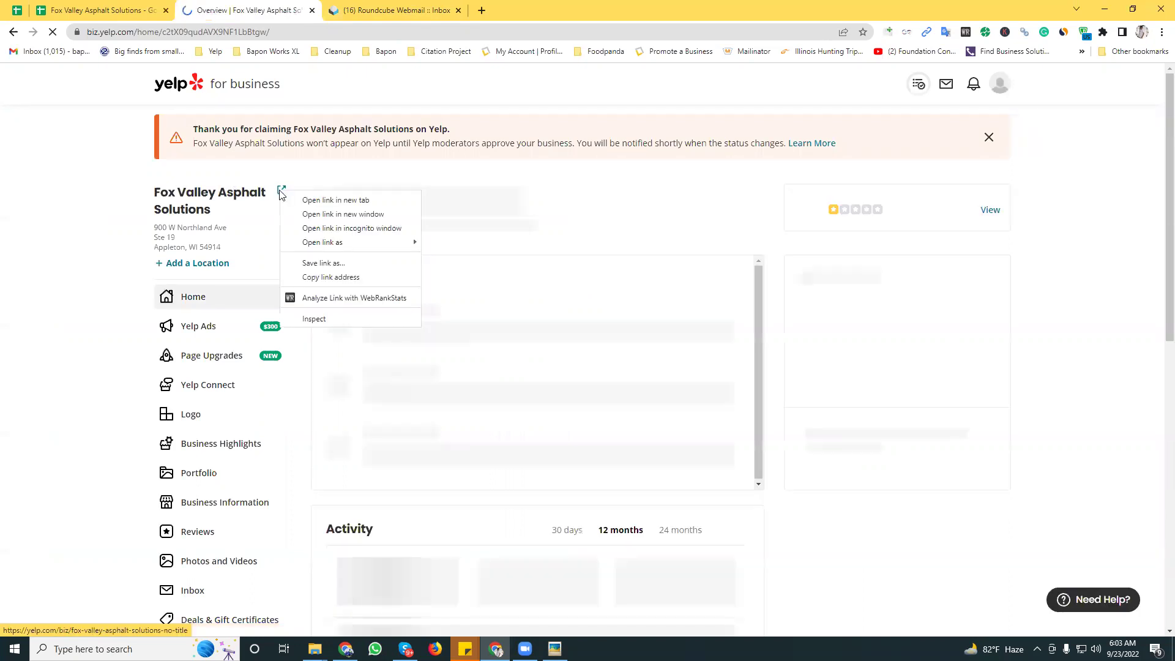
click(336, 200)
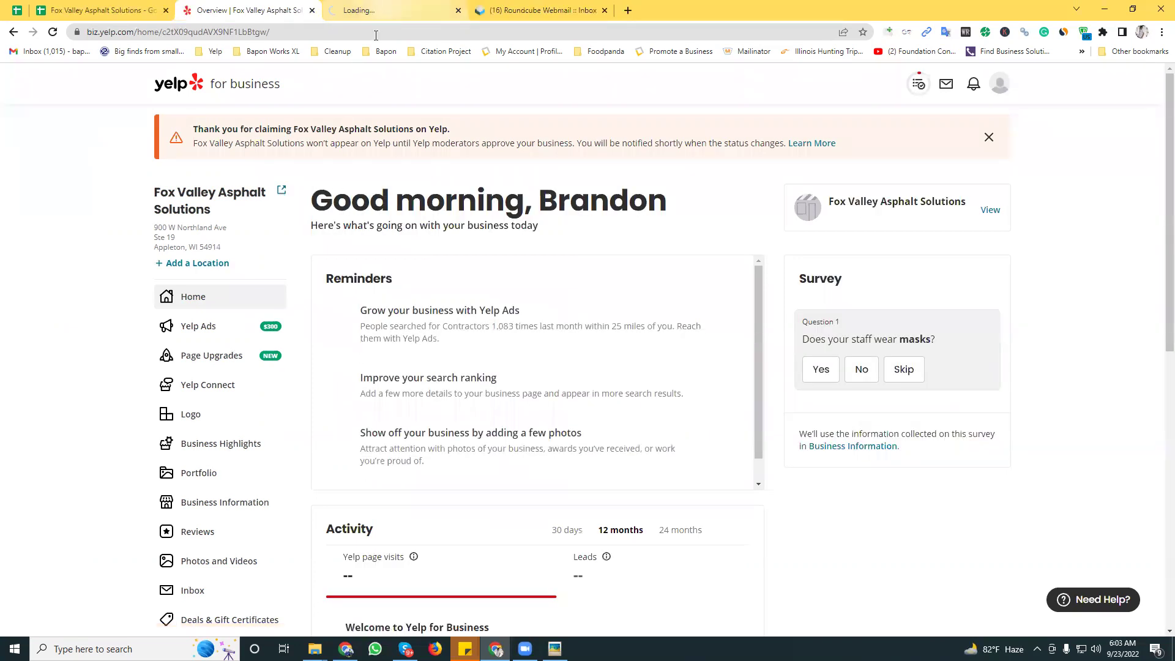
Check the newly opened public Yelp page of Fox Valley Asphalt Solutions, close its tab and return to the business dashboard
click(380, 8)
click(374, 32)
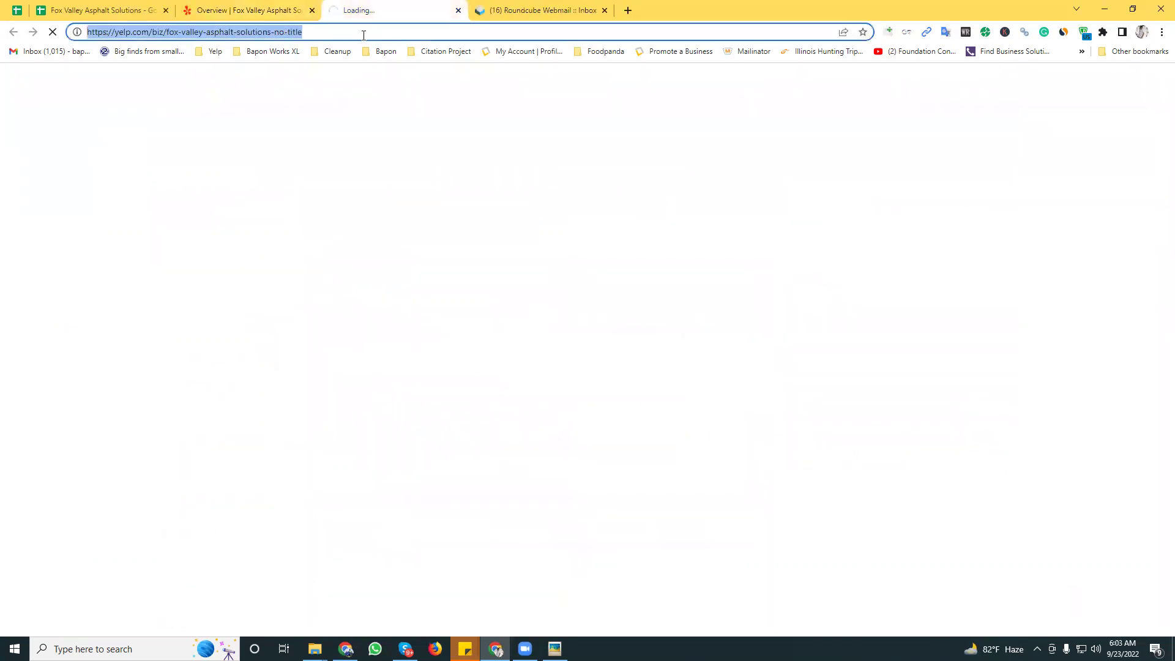
click(272, 7)
click(727, 211)
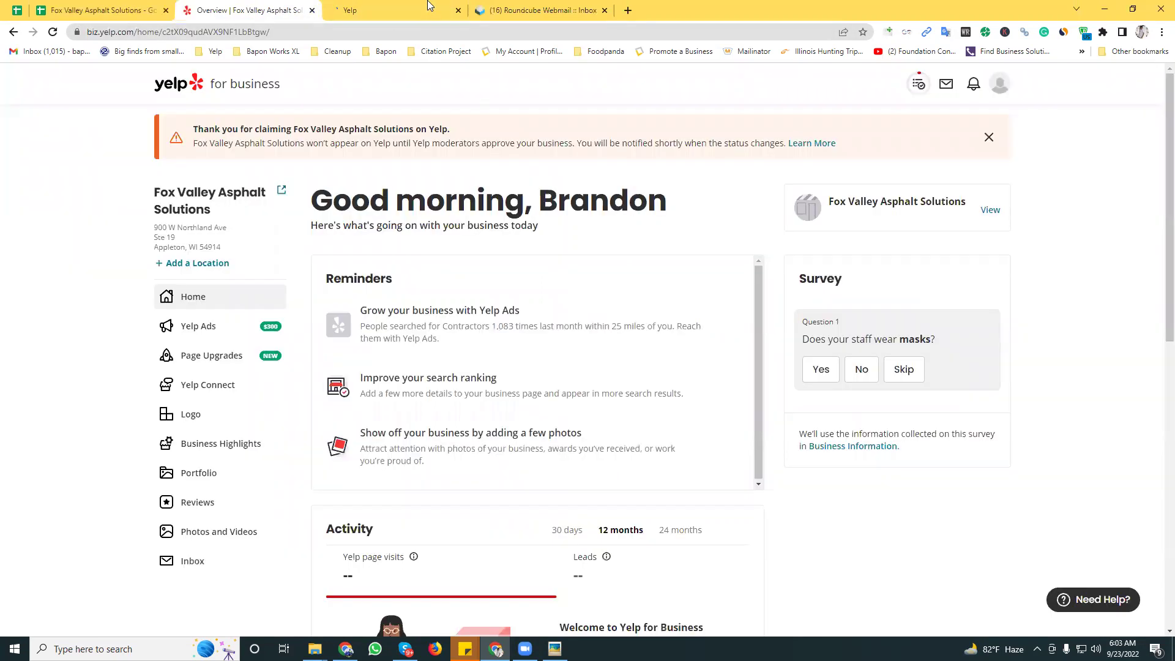
click(428, 9)
click(257, 8)
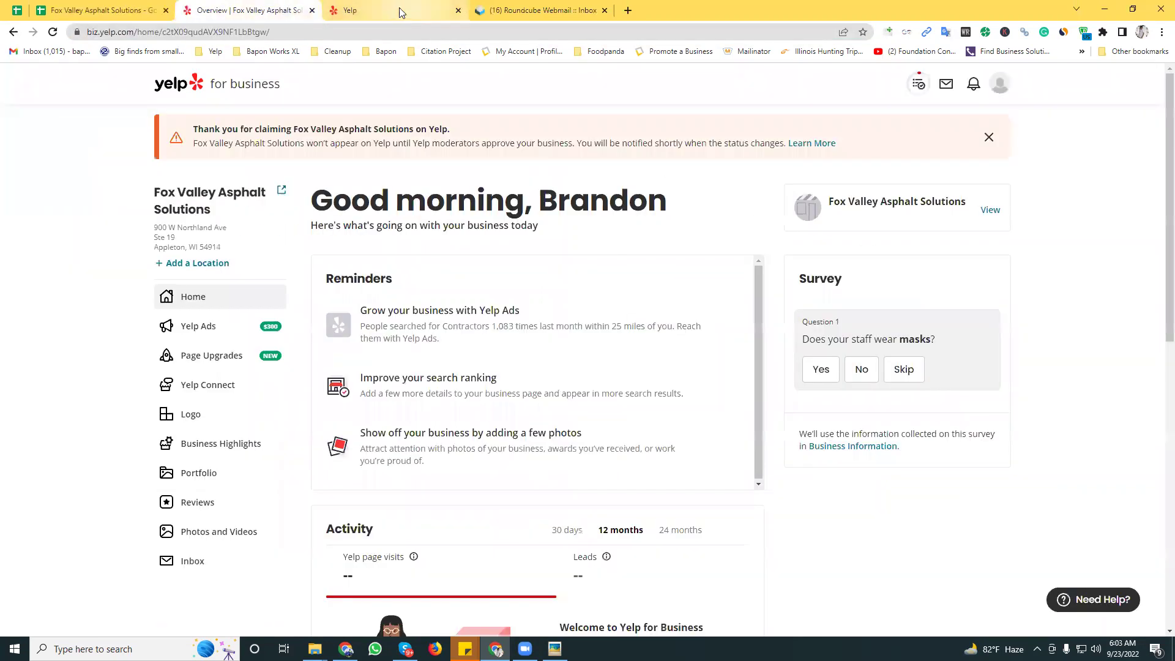
click(458, 11)
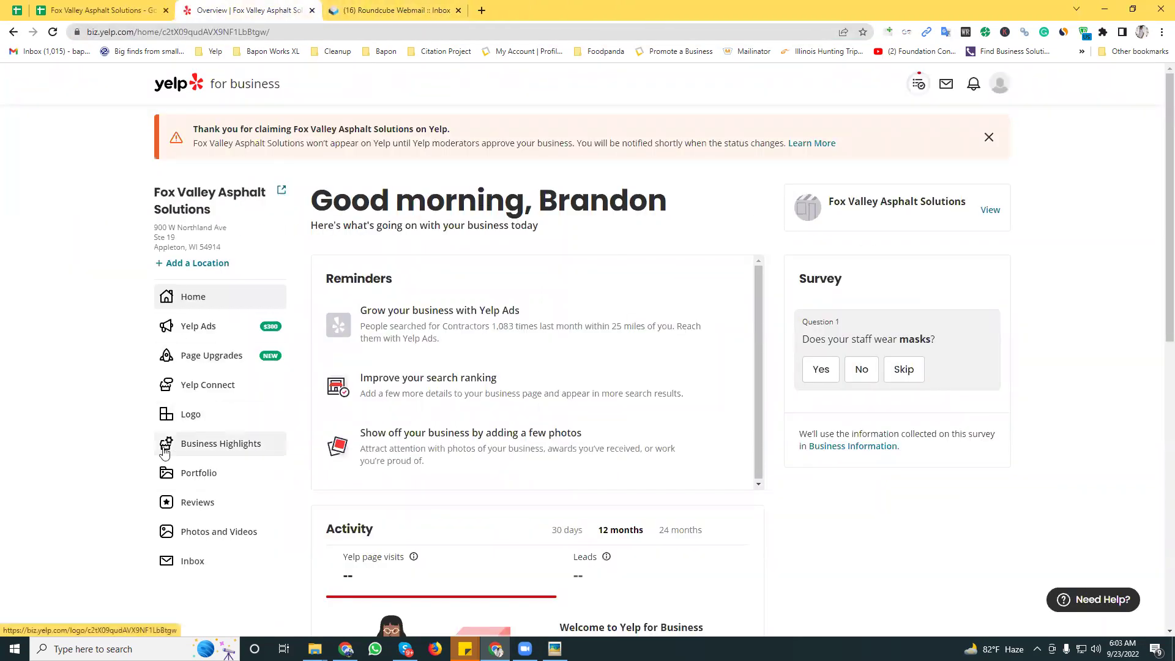
Look through the dashboard sections and open the Photos and Videos page
scroll(224, 422, down, 2)
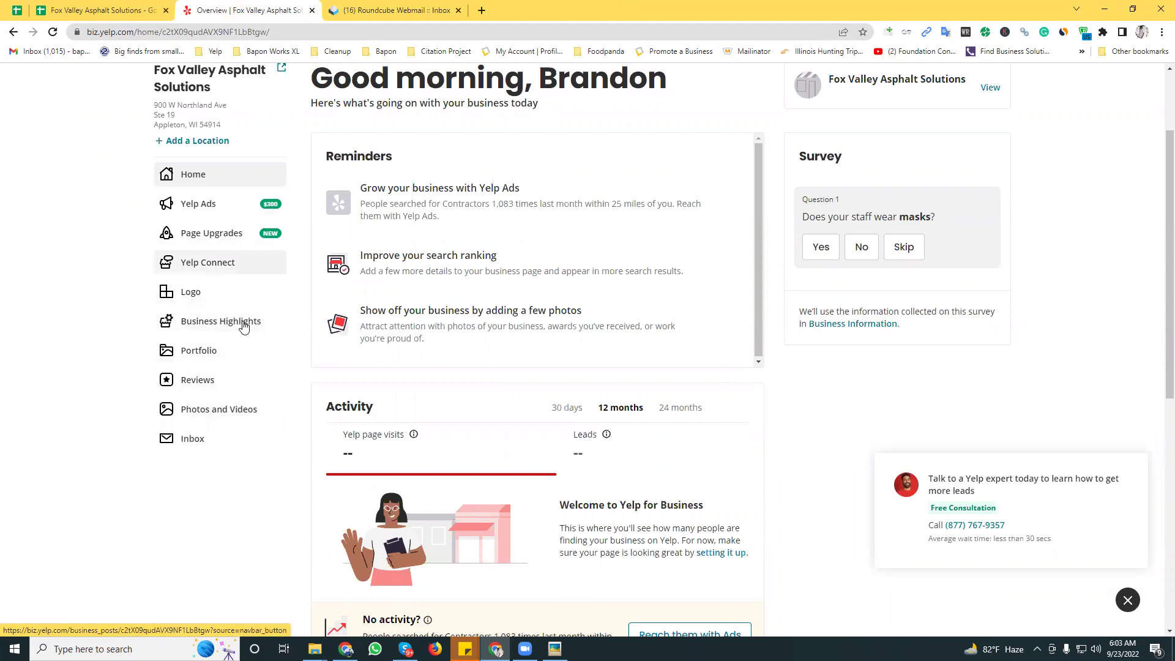
scroll(244, 404, up, 1)
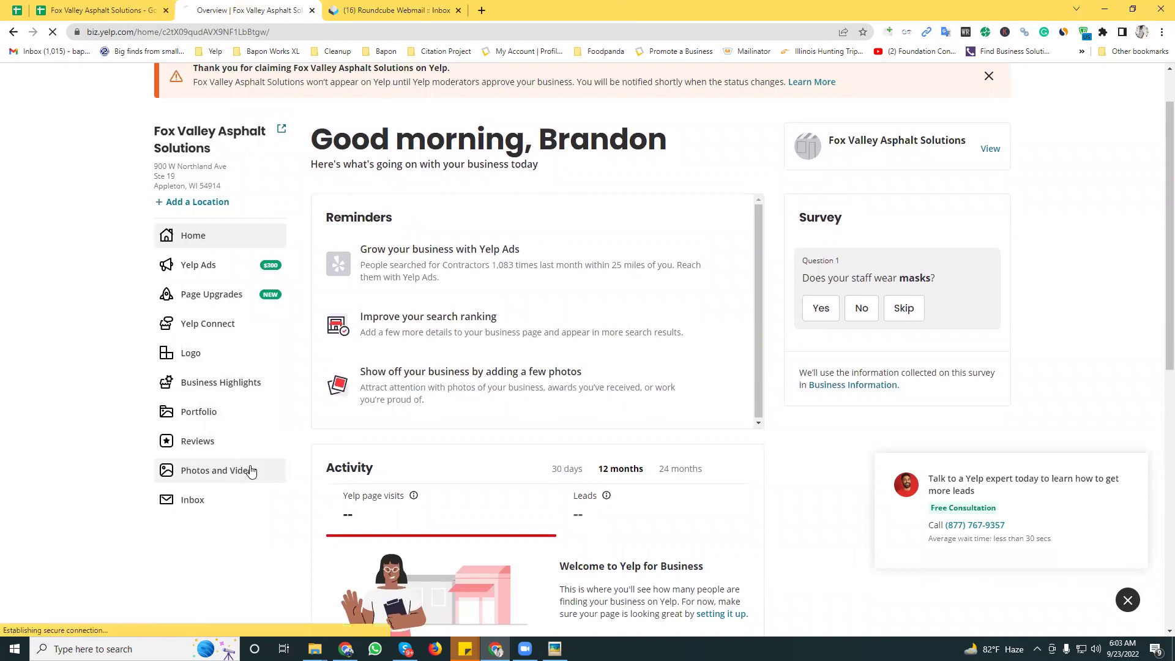
click(239, 321)
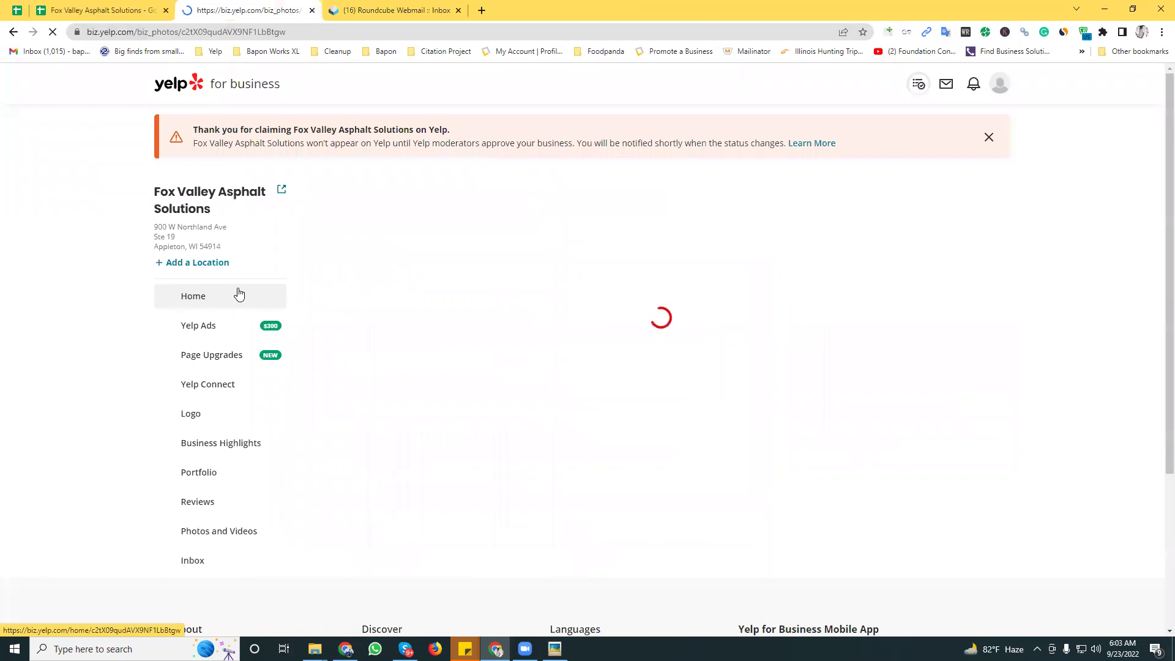
scroll(146, 446, down, 1)
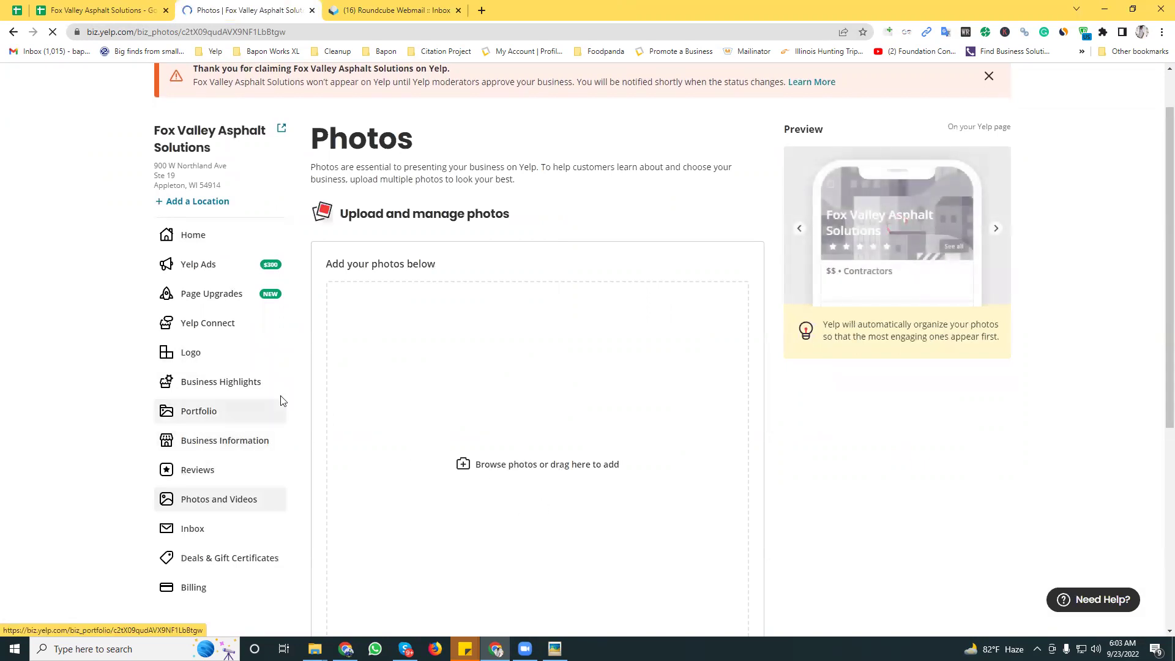
Copy the logo and photo links in B22:B25 of the details sheet and open all four in new tabs with the URL opener extension
click(153, 5)
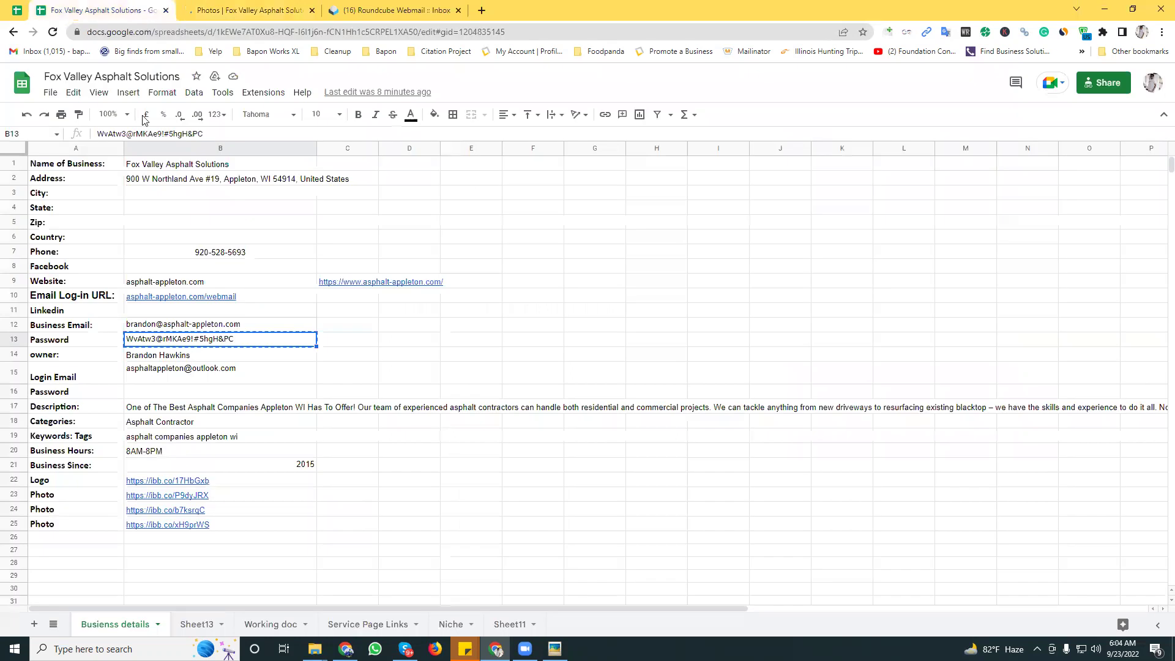
drag(181, 480, 189, 534)
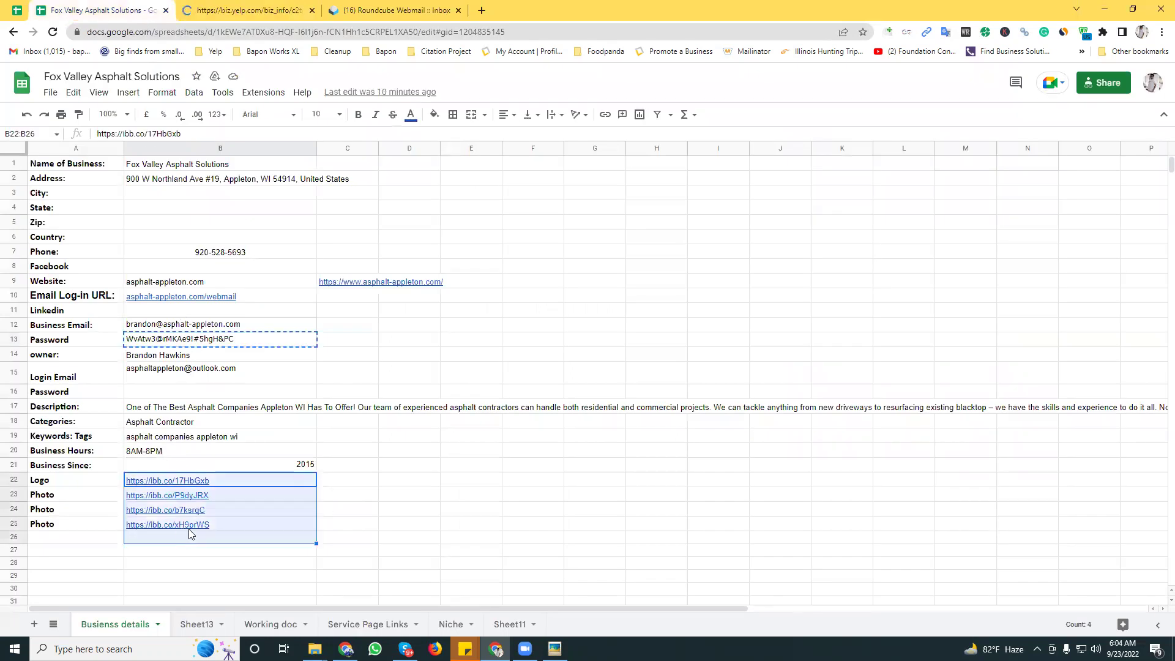
drag(205, 481, 184, 525)
key(ctrl+c)
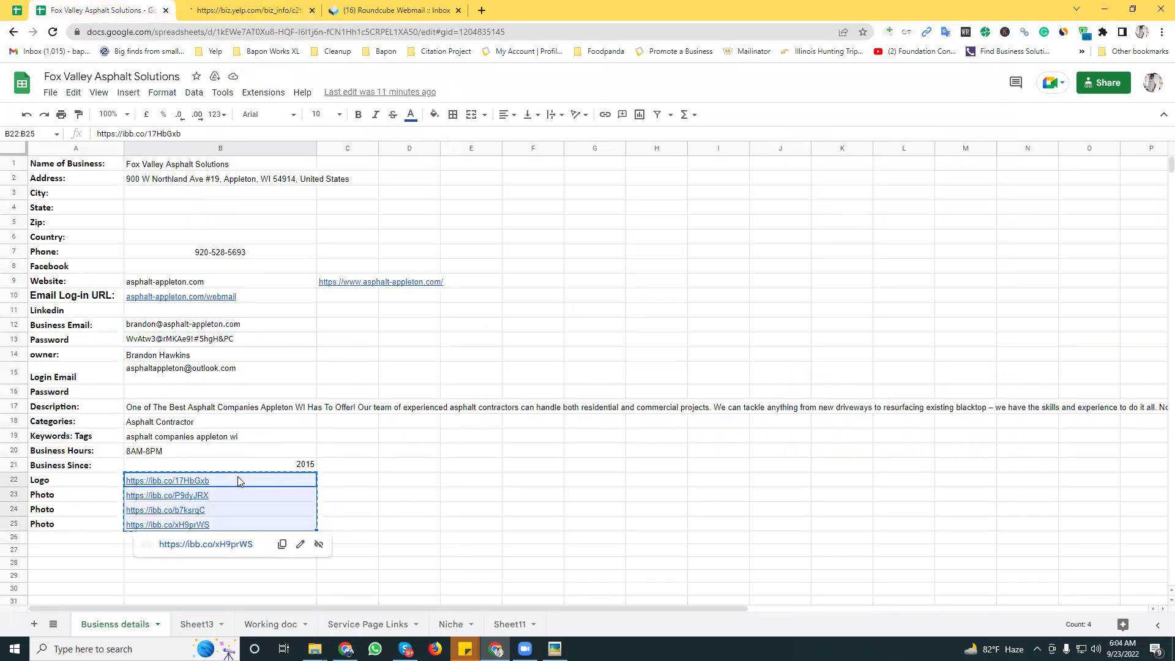
click(889, 32)
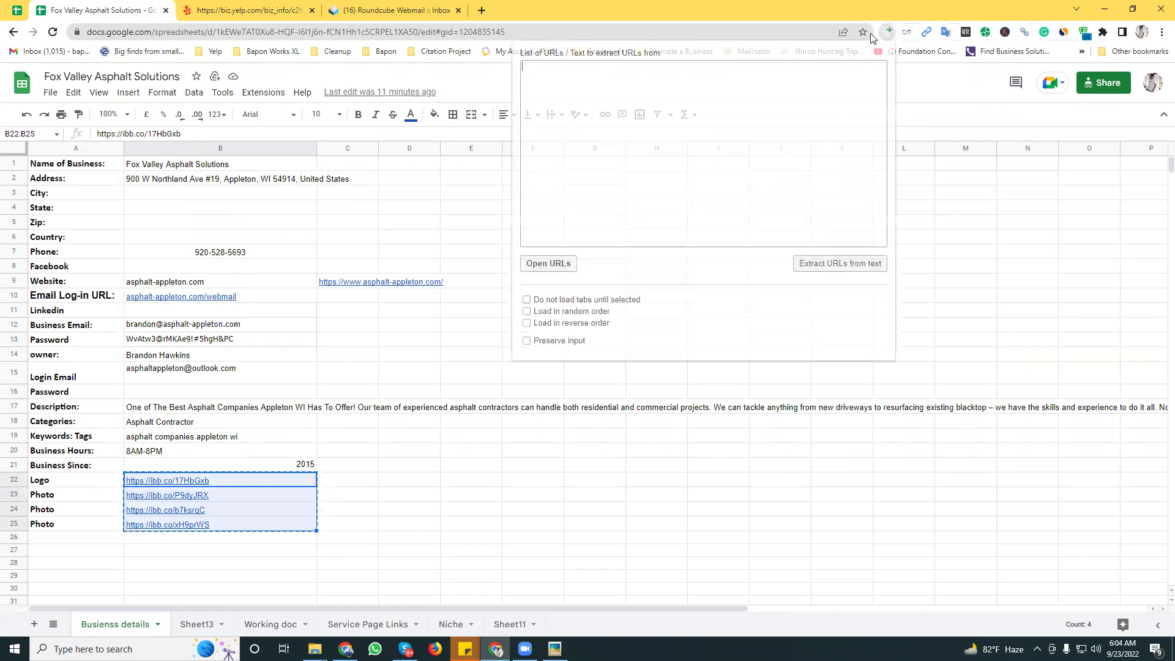
key(ctrl+v)
click(548, 263)
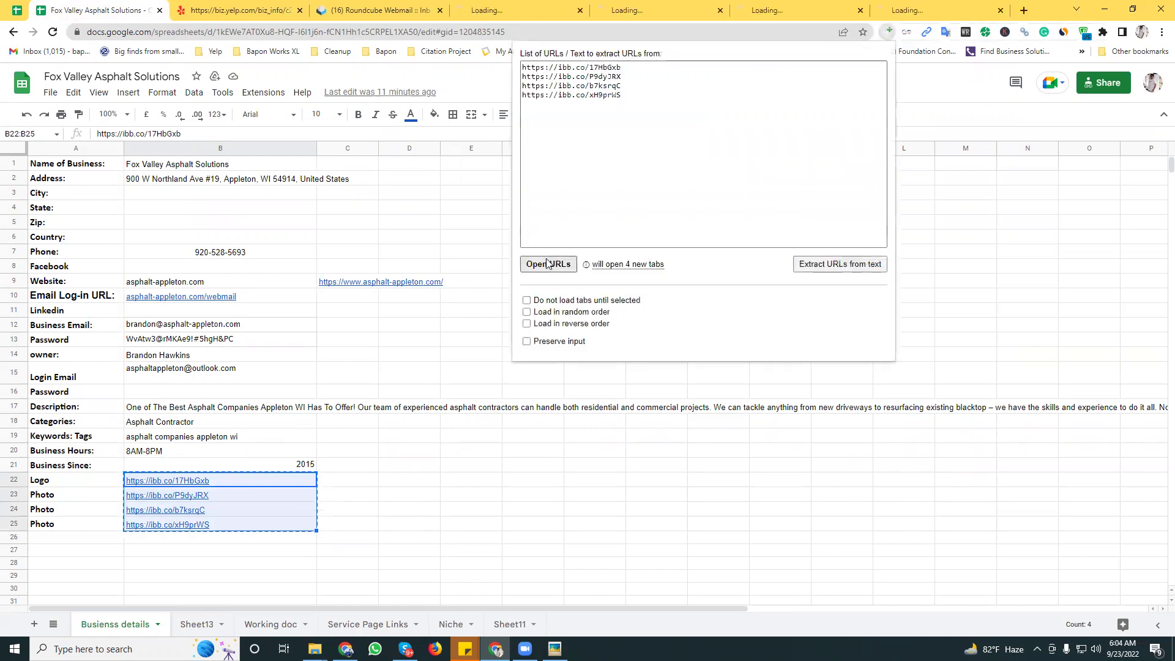
Dismiss the photo import offer on Yelp's Business Information page and open the specialties editor under From this business
click(245, 9)
scroll(238, 428, down, 2)
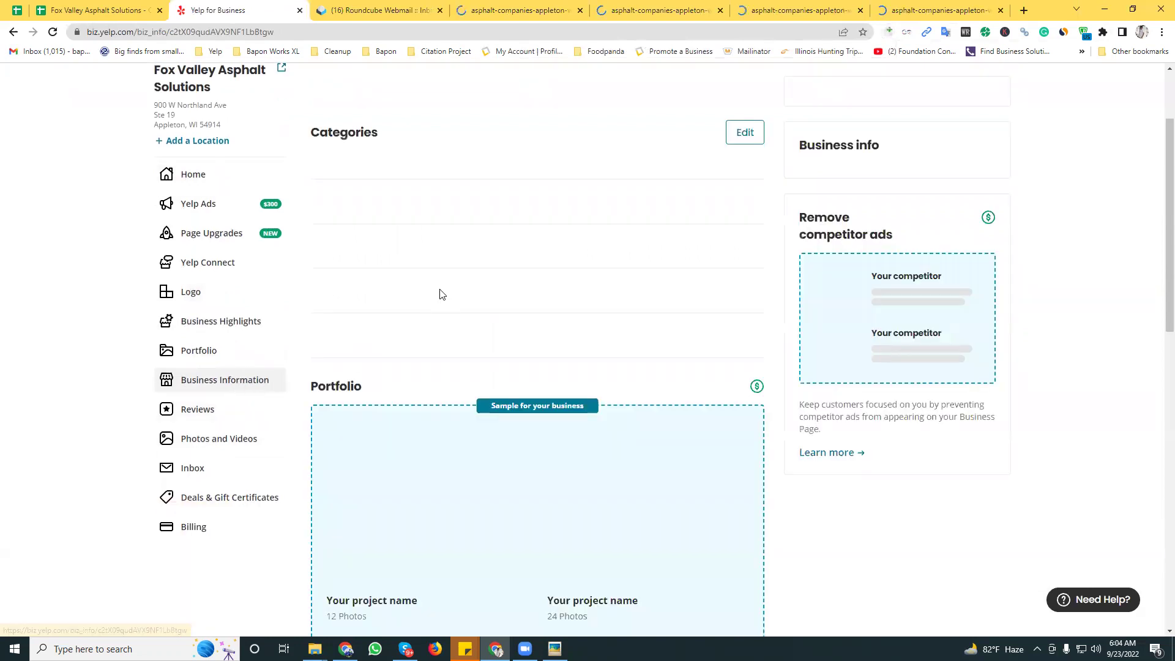
scroll(341, 375, down, 5)
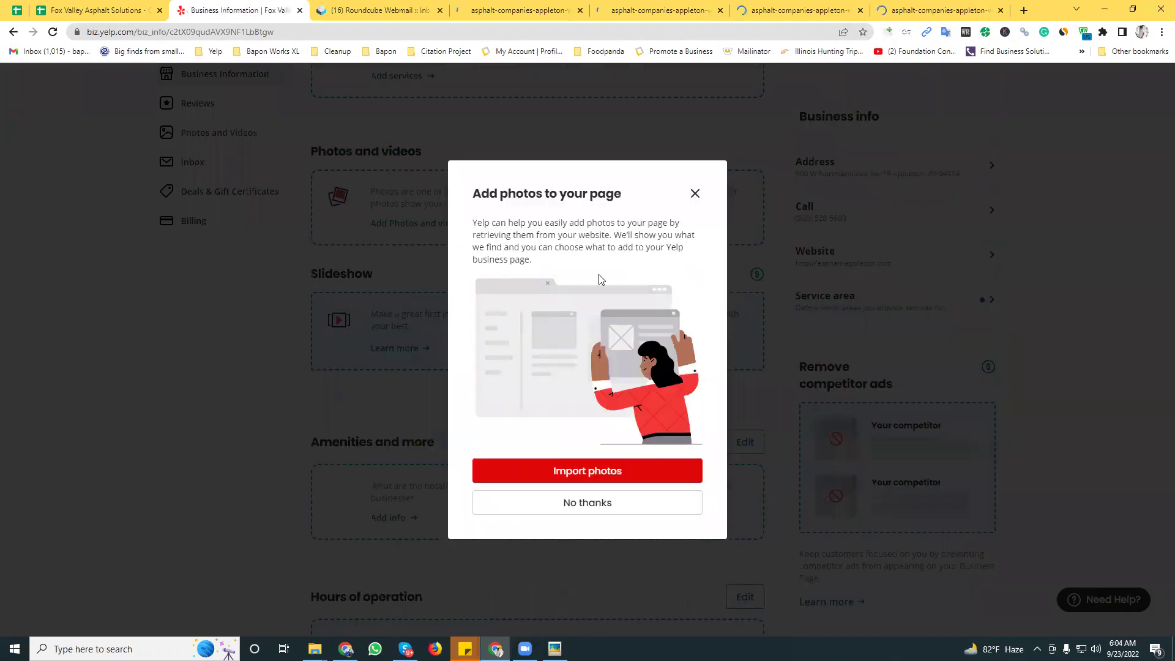
click(693, 192)
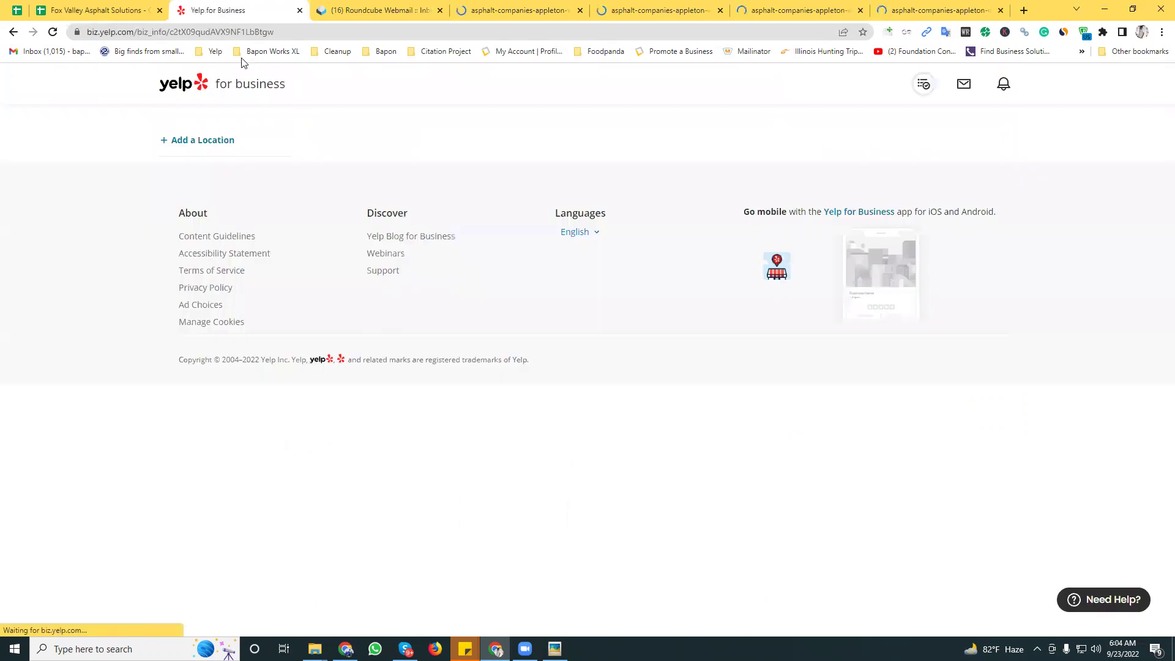
scroll(361, 436, down, 5)
scroll(361, 437, down, 7)
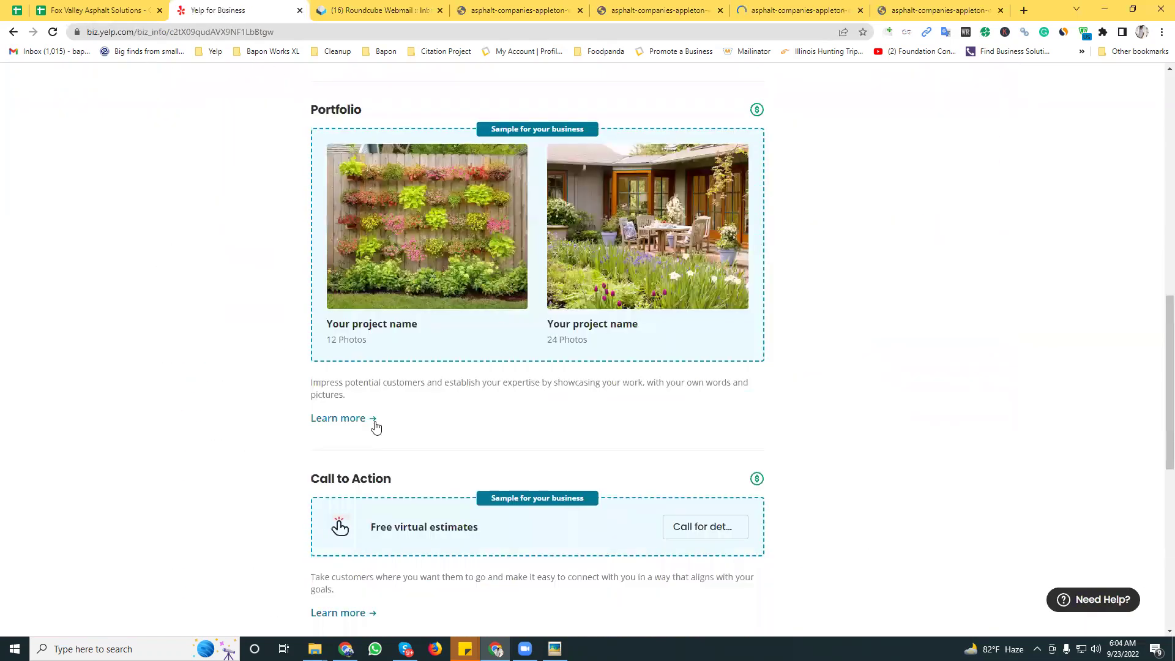
click(695, 194)
scroll(288, 402, down, 12)
scroll(333, 428, down, 2)
scroll(336, 394, up, 9)
scroll(364, 338, up, 3)
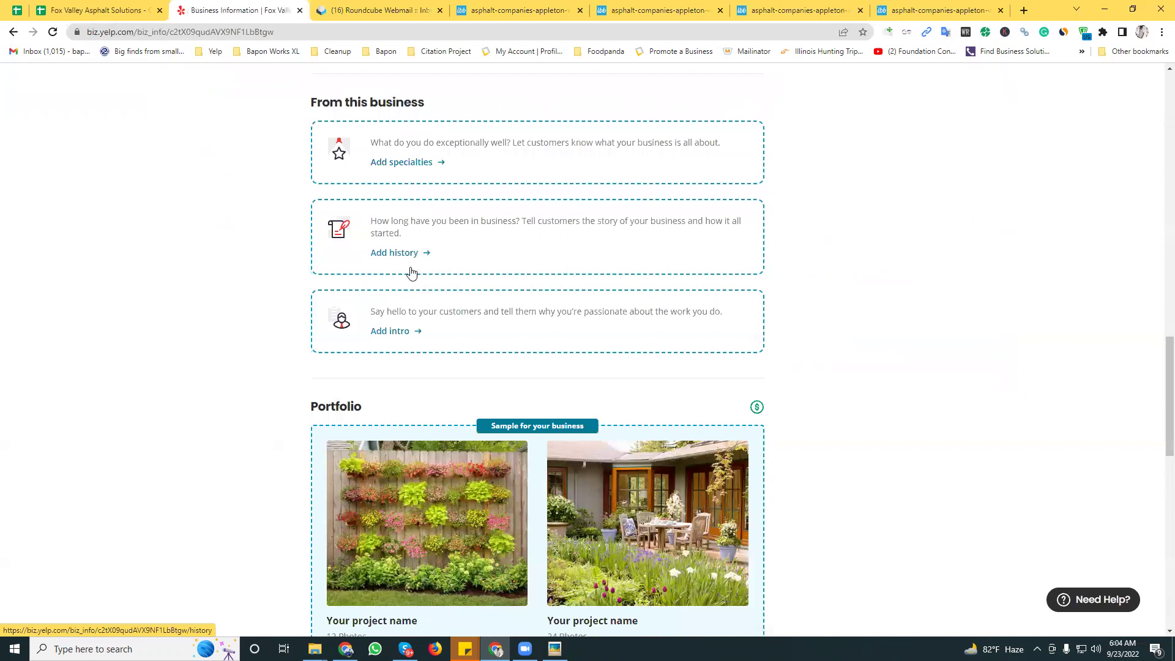
scroll(409, 270, up, 2)
Copy the description text from B17 of the details sheet into Yelp's Specialties field and save the changes
click(98, 9)
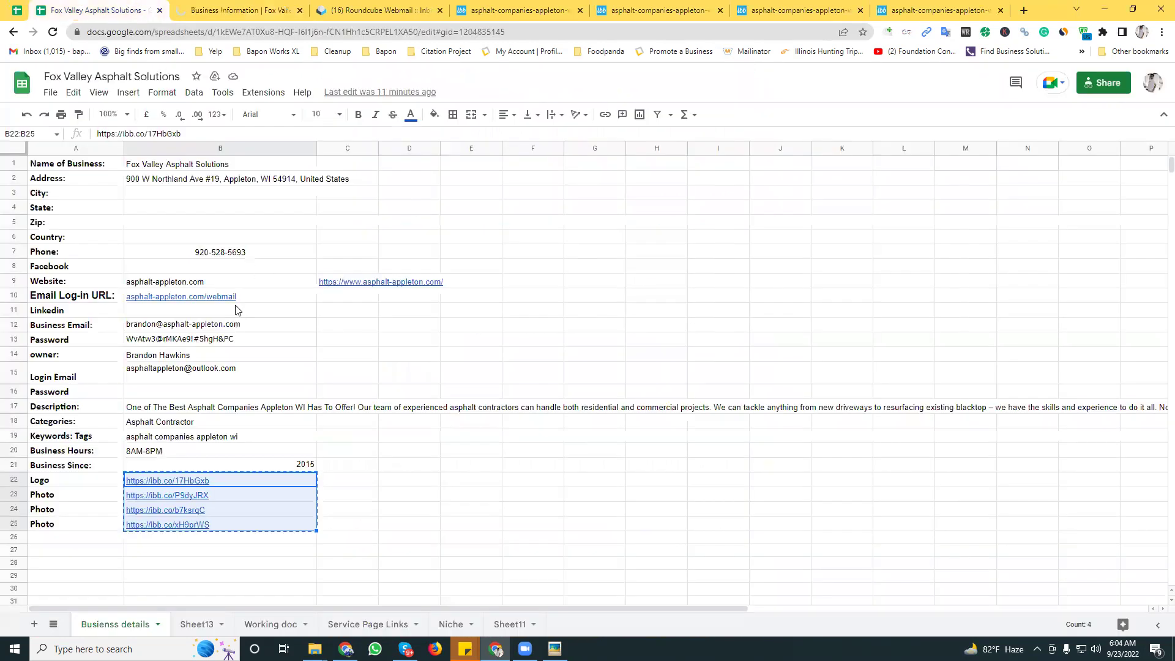
double_click(201, 408)
key(ctrl+a)
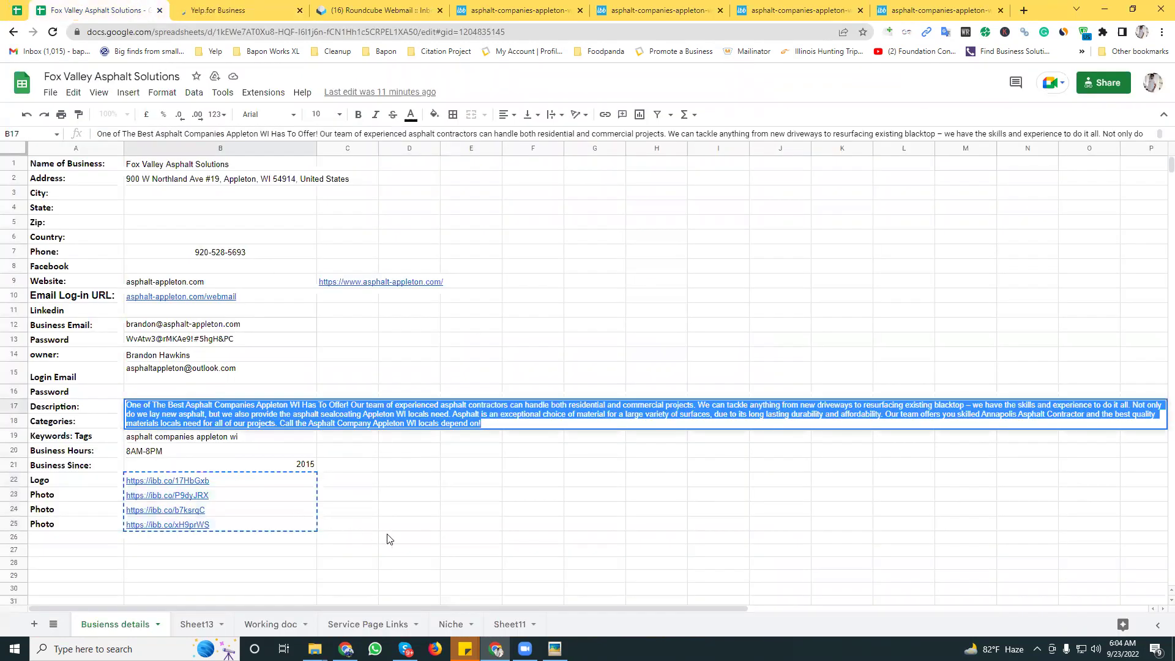
click(386, 539)
click(261, 6)
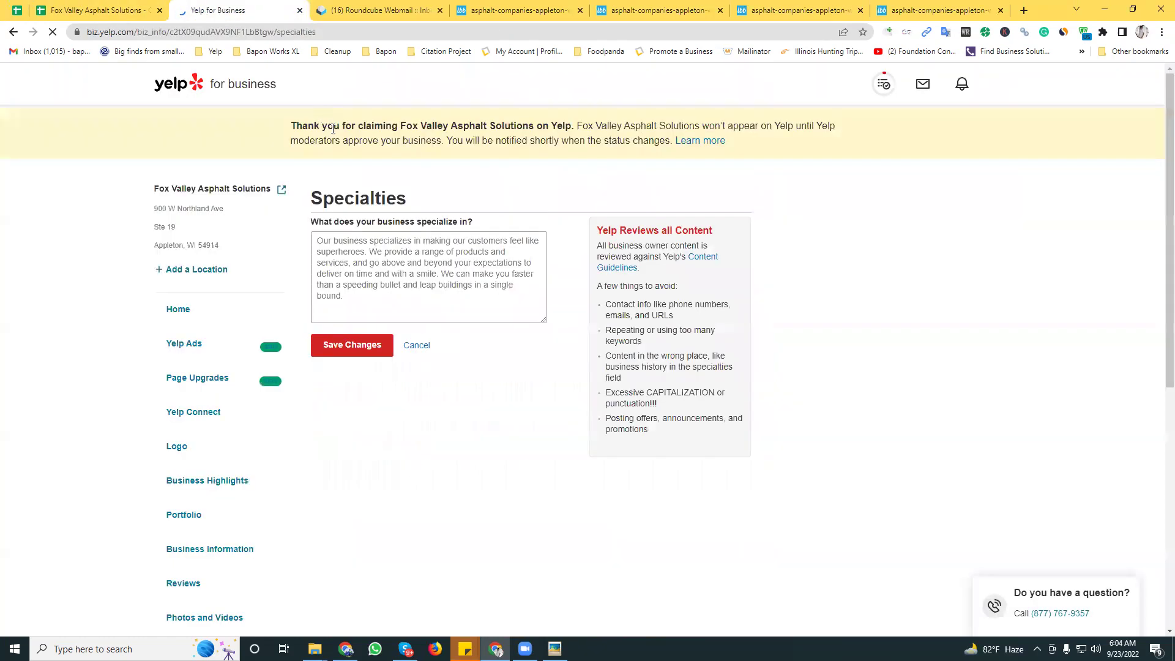
click(387, 267)
key(ctrl+v)
click(352, 350)
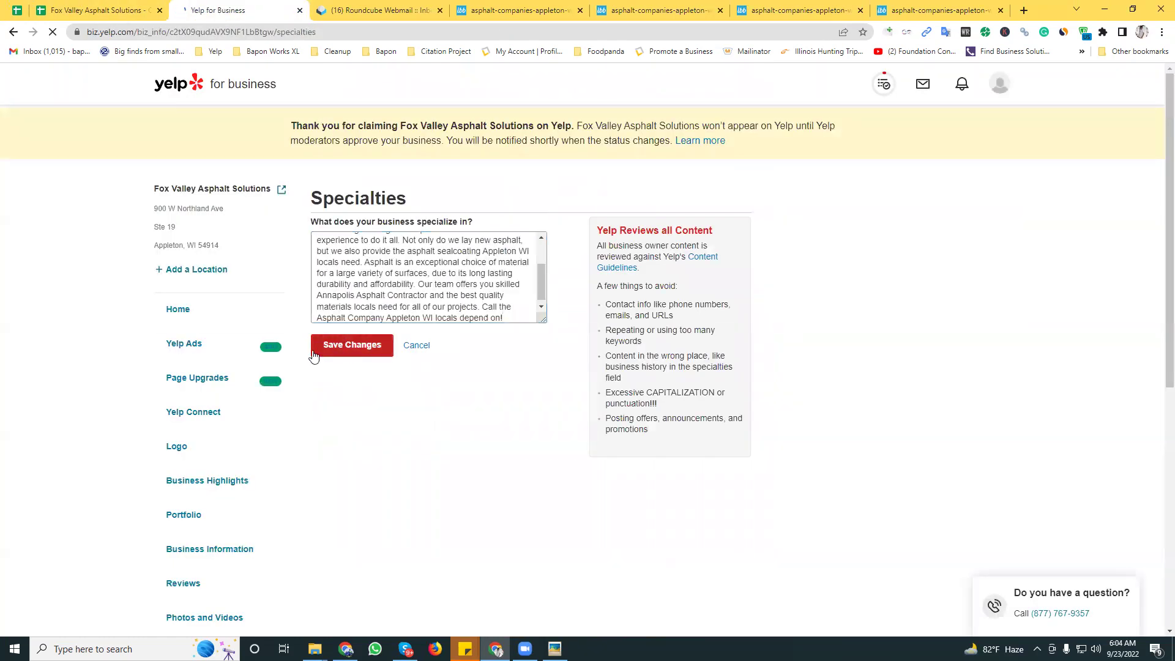
Download the road roller image and the empty road image from the first two imgbb tabs into the Downloads folder
click(530, 7)
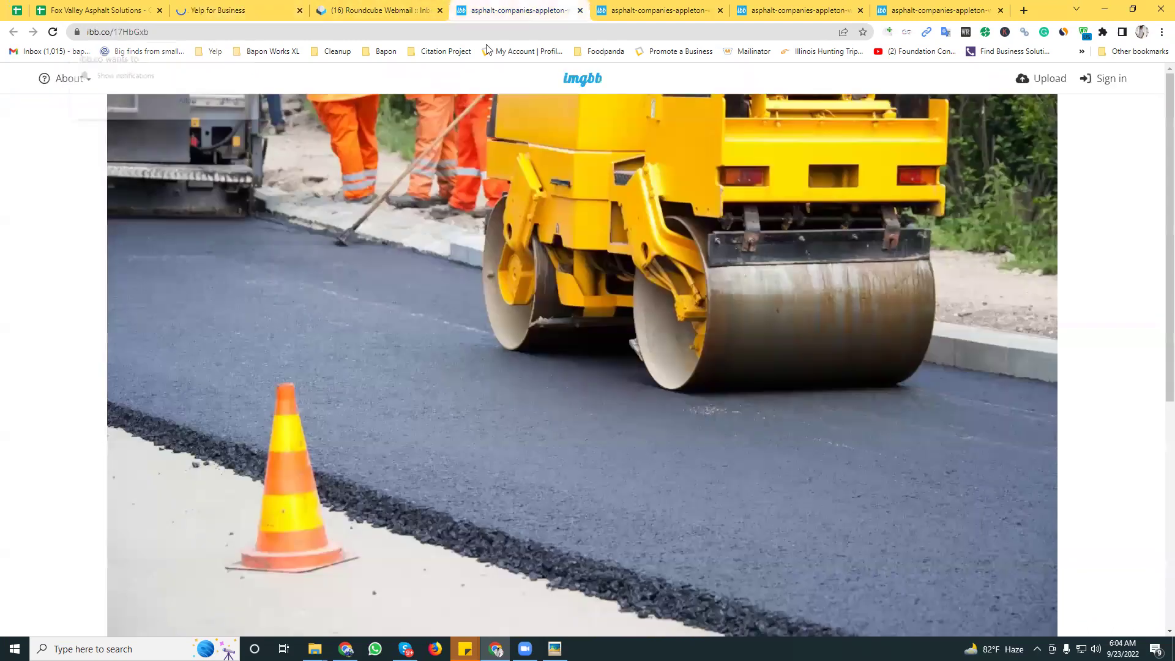
right_click(511, 246)
click(542, 241)
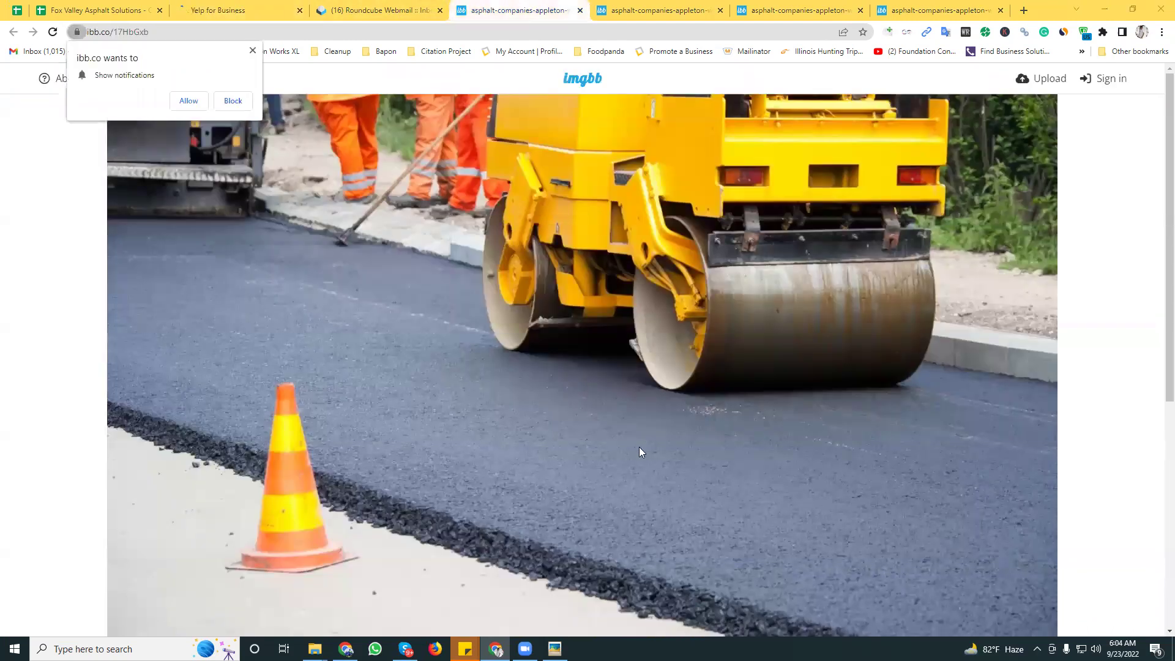
click(697, 481)
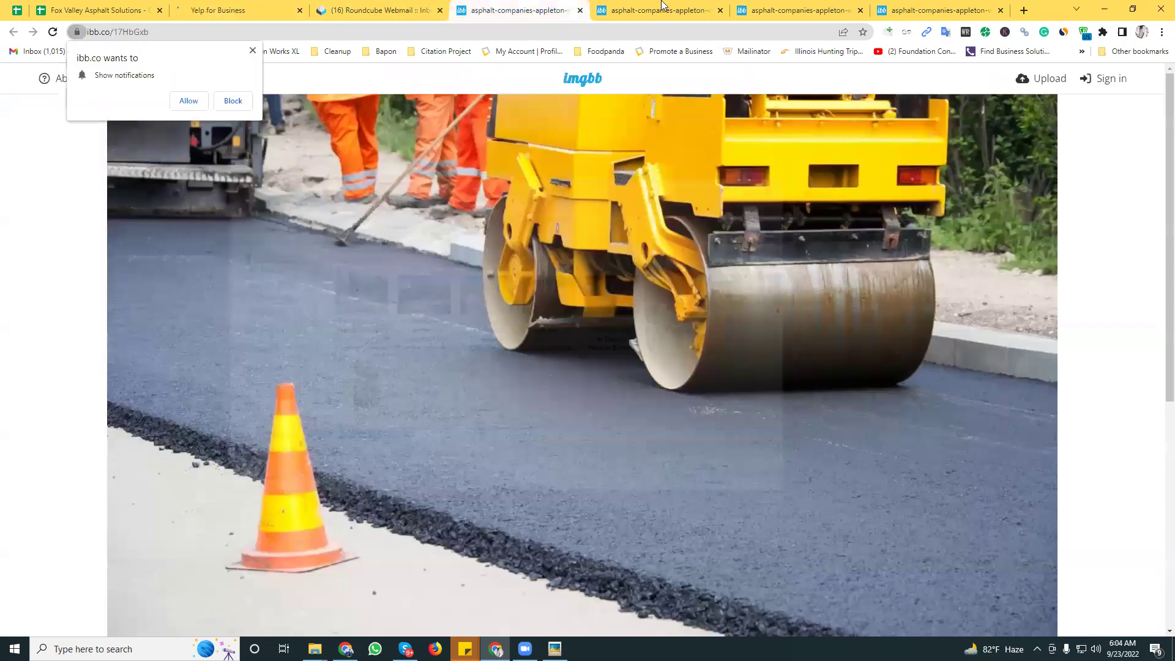
key(ctrl+Tab)
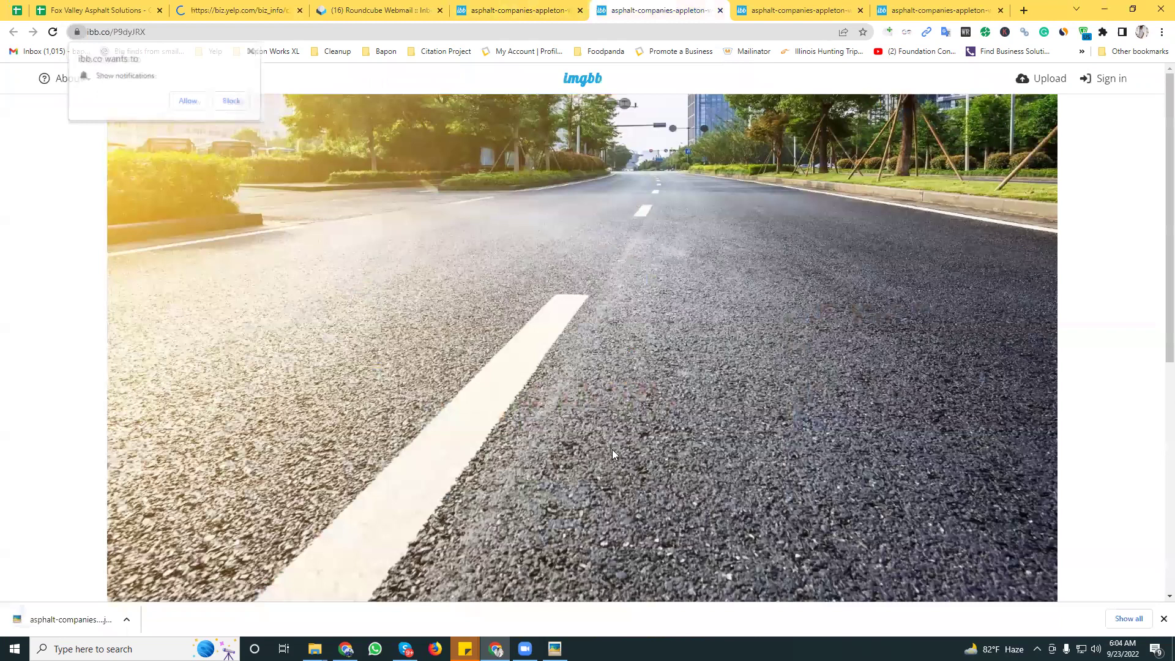
right_click(672, 472)
key(v)
click(693, 480)
Download the two images of workers shovelling asphalt from the remaining imgbb tabs into the Downloads folder
key(ctrl+Tab)
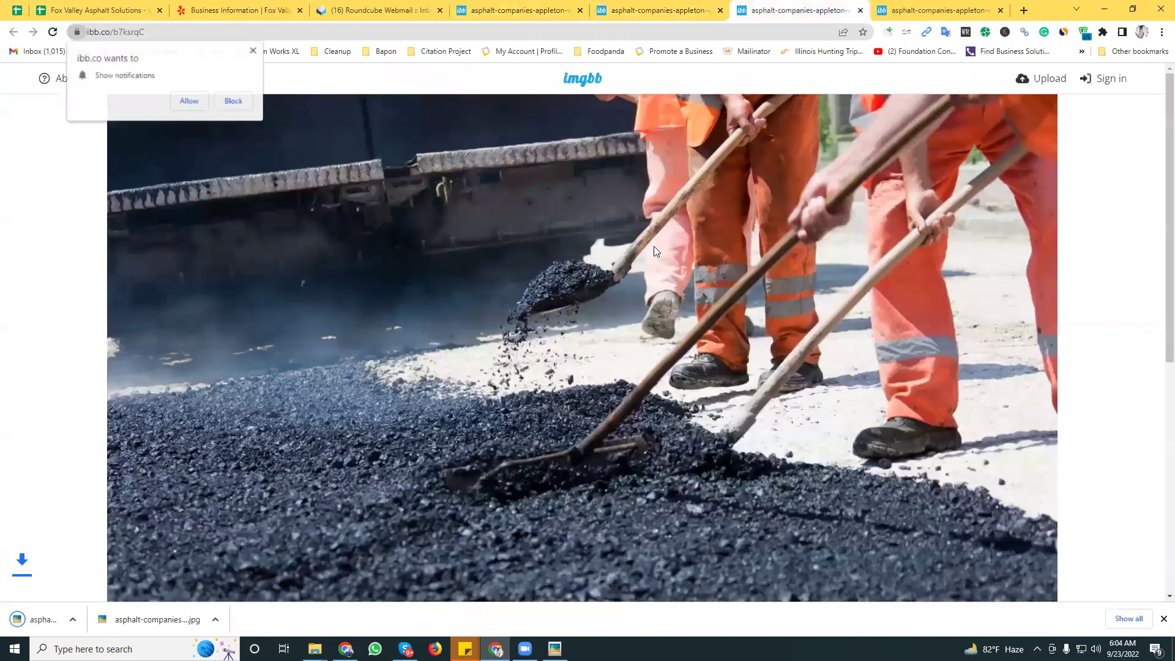
right_click(665, 261)
key(v)
click(694, 481)
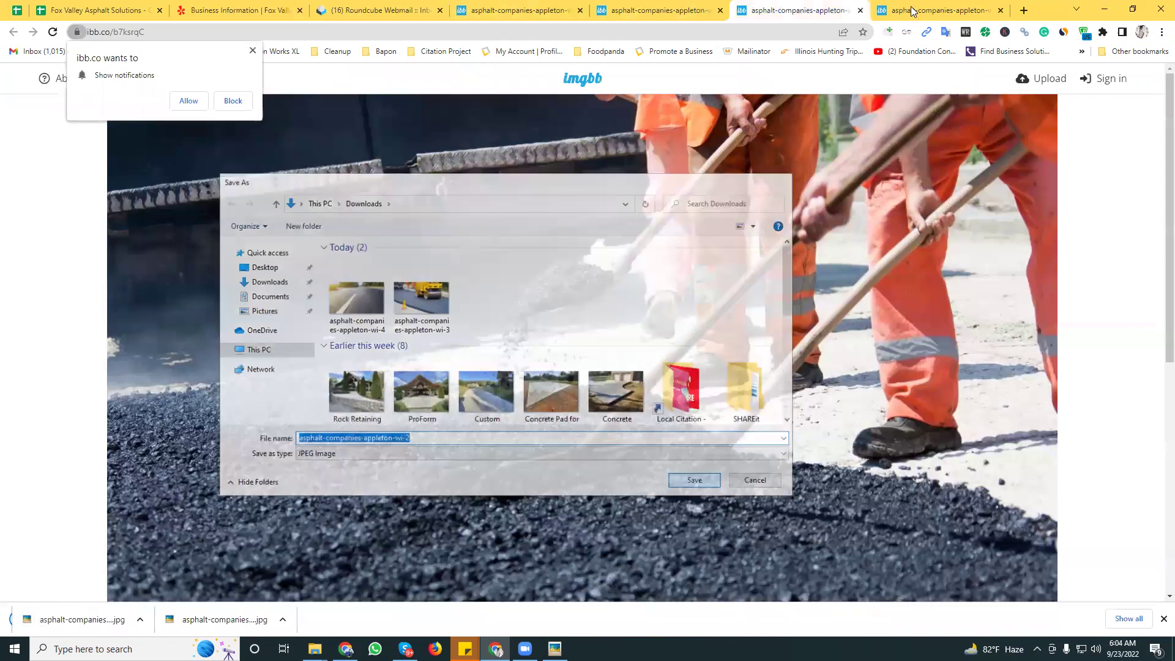
key(ctrl+Tab)
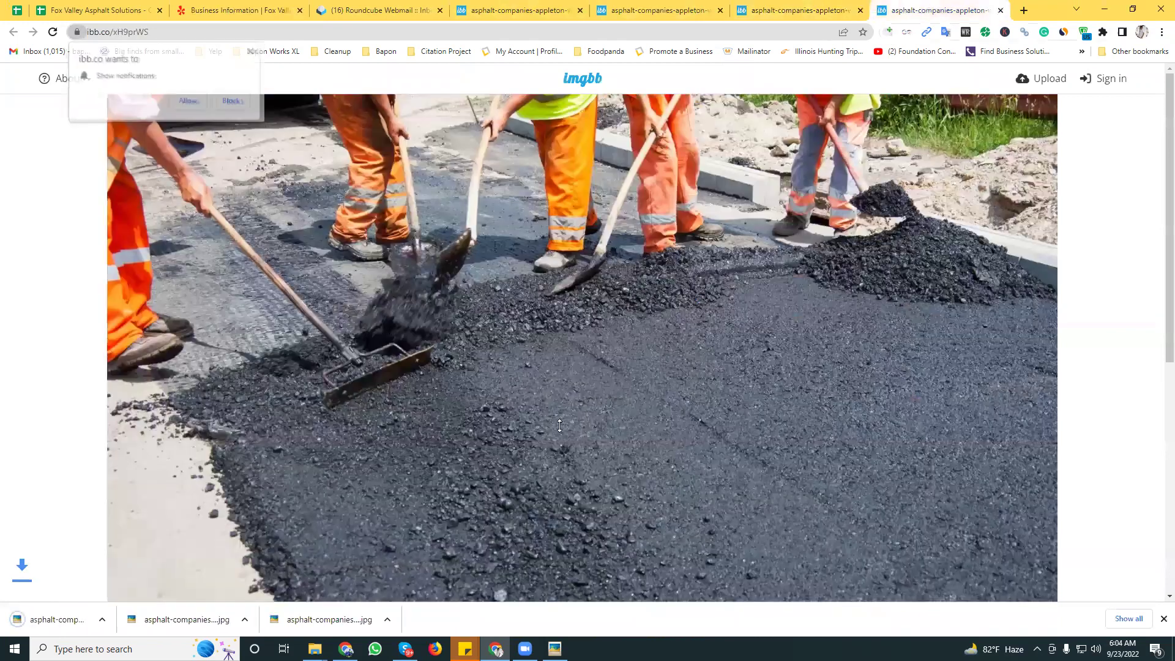
right_click(676, 486)
key(v)
click(695, 480)
Return to the Yelp dashboard, dismiss the photo import offer and open the Photos and Videos page
key(ctrl+2)
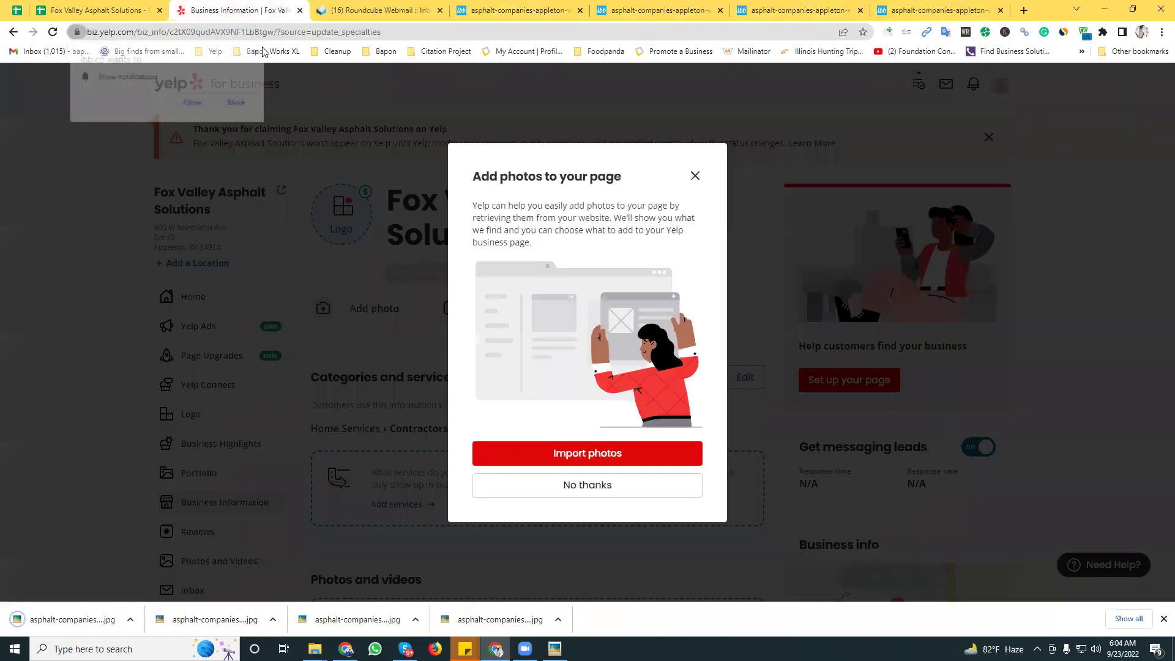
click(695, 175)
scroll(444, 414, down, 1)
scroll(197, 370, down, 3)
click(254, 376)
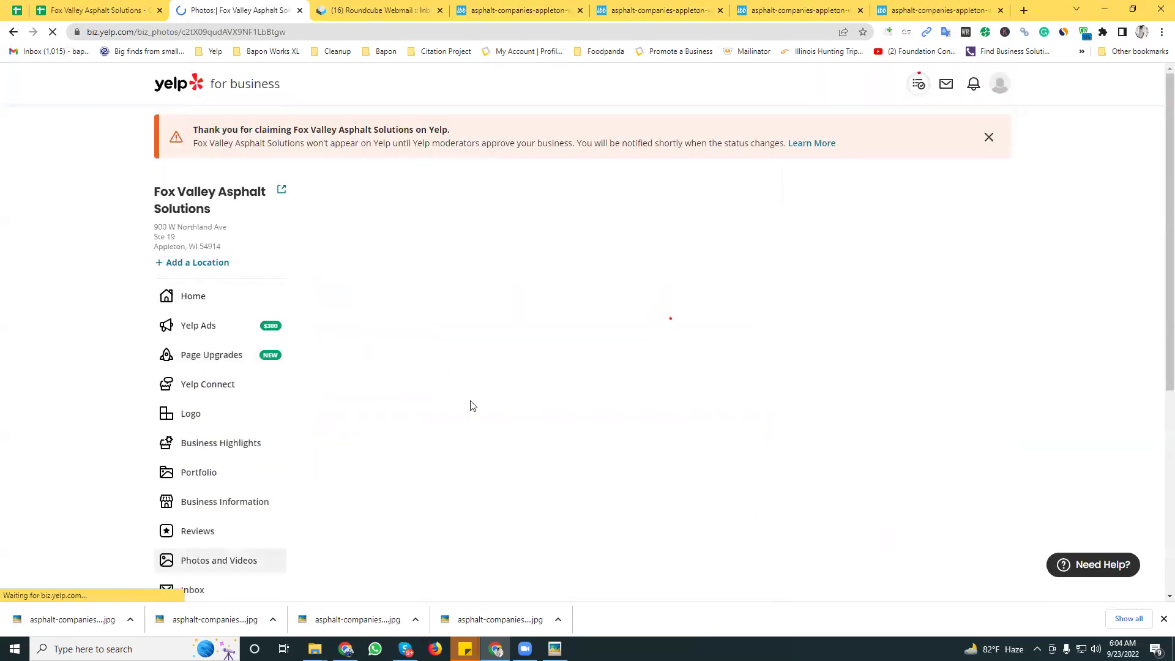
Upload the four asphalt-companies-appleton-wi images from the Downloads folder to the business's Yelp photos
click(542, 526)
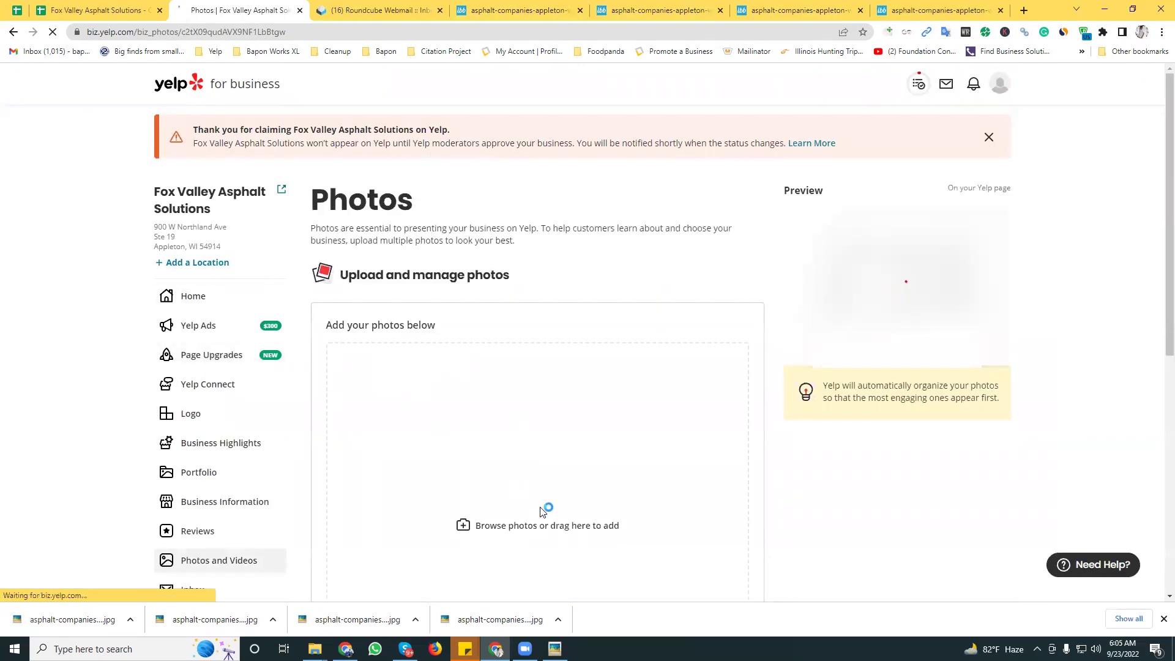
drag(625, 326, 324, 263)
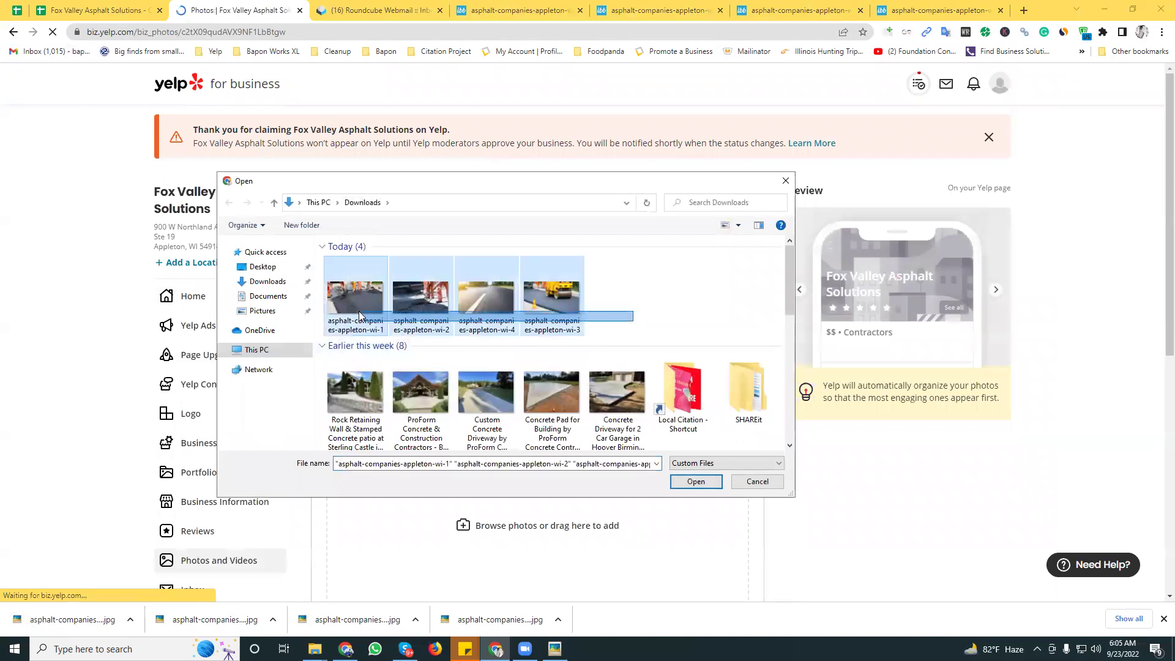
click(696, 482)
click(896, 553)
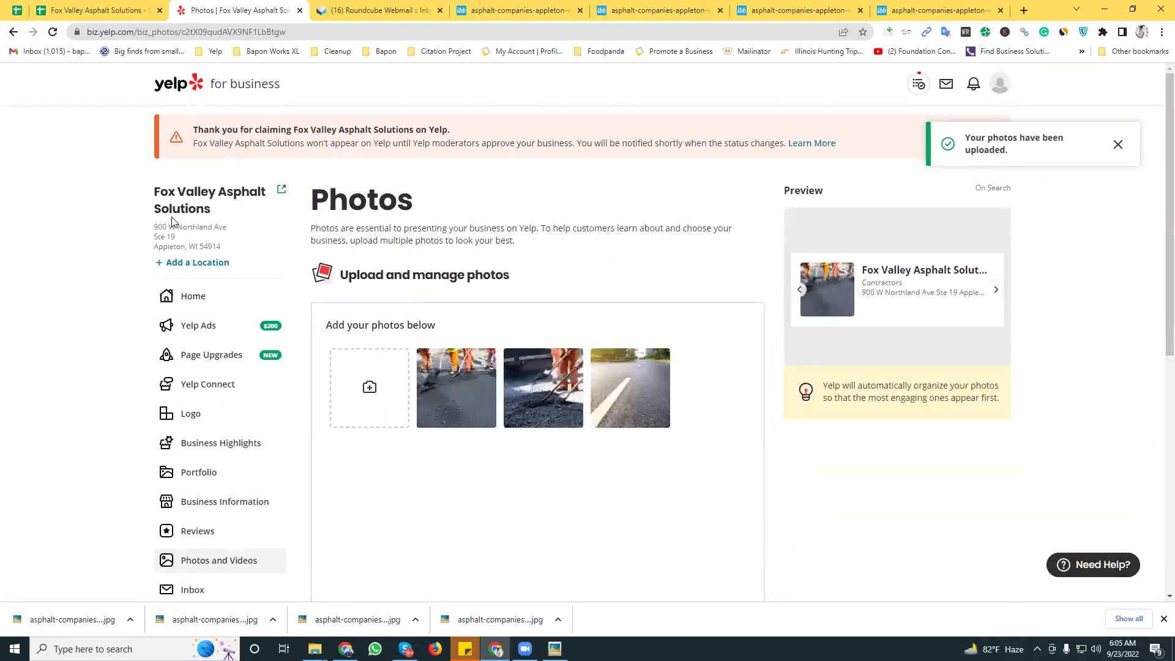
Copy the public Yelp listing's URL into the yelp.com row's Live Listing Links cell in Sheet13 and widen that column
click(282, 188)
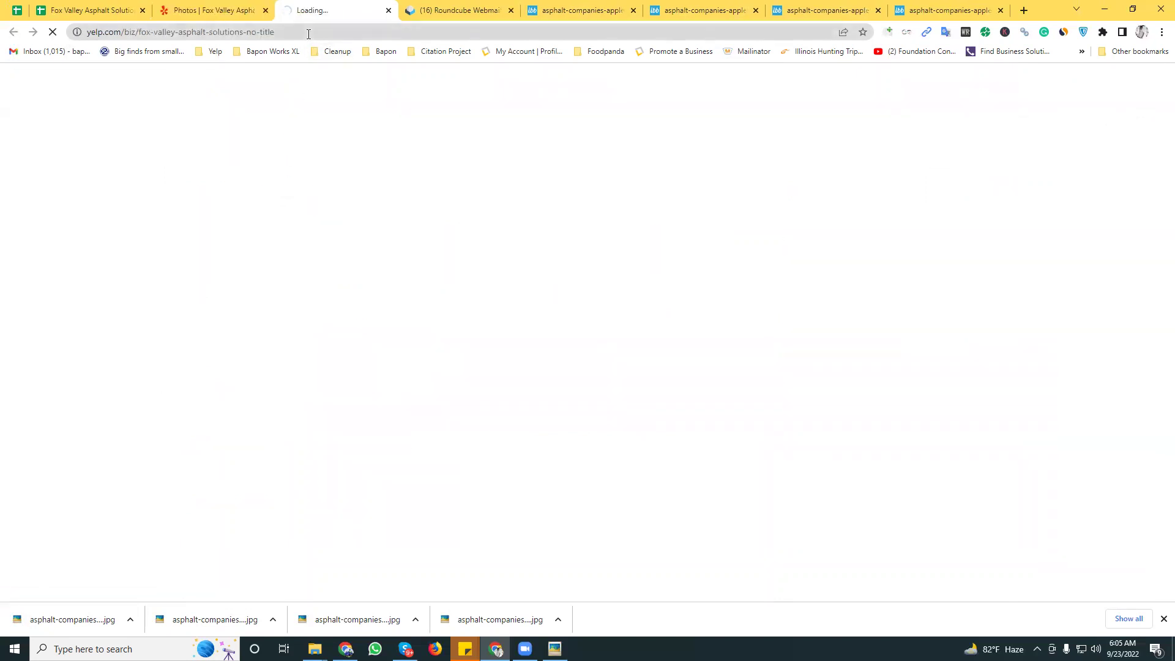
click(309, 35)
key(ctrl+c)
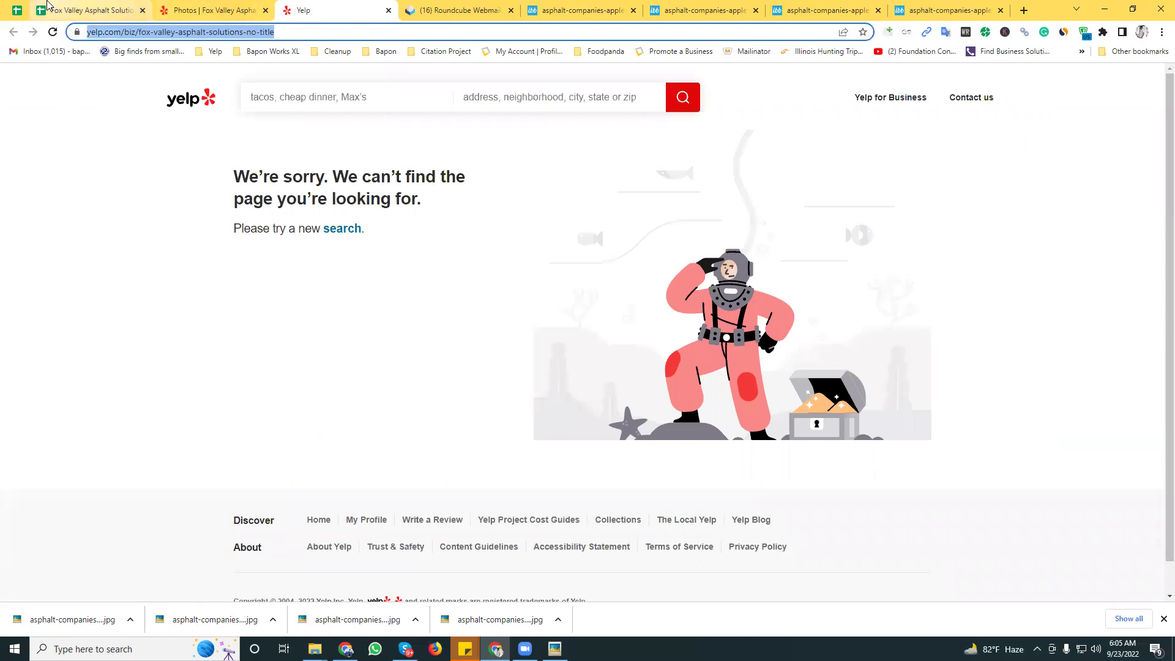
click(123, 7)
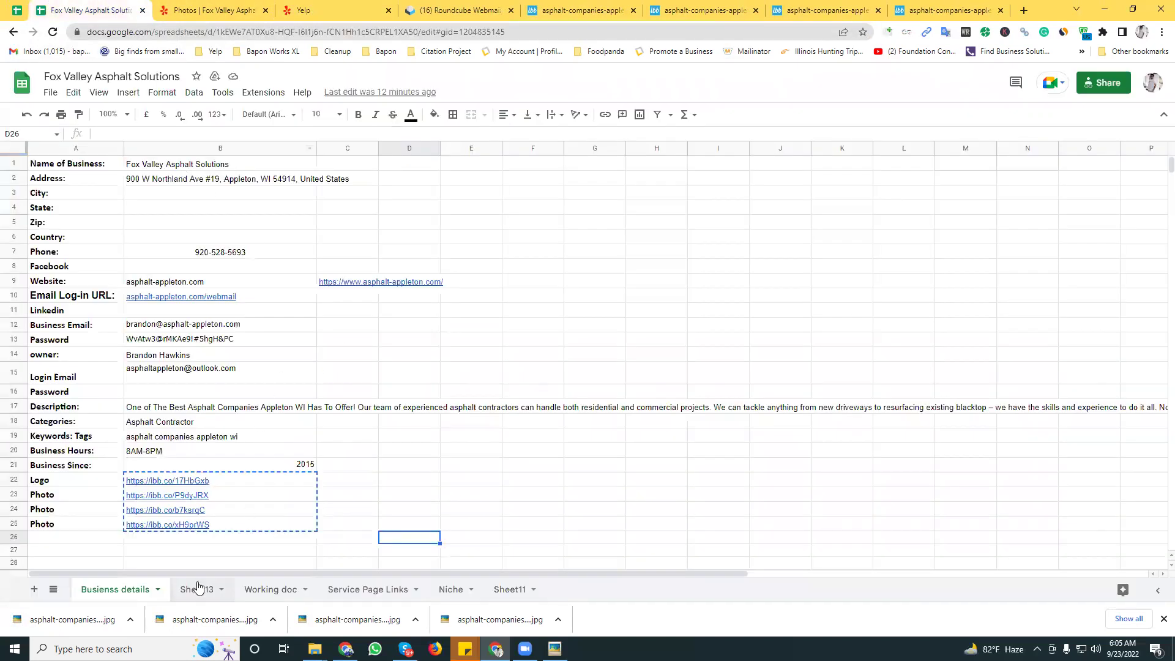
click(198, 588)
click(202, 180)
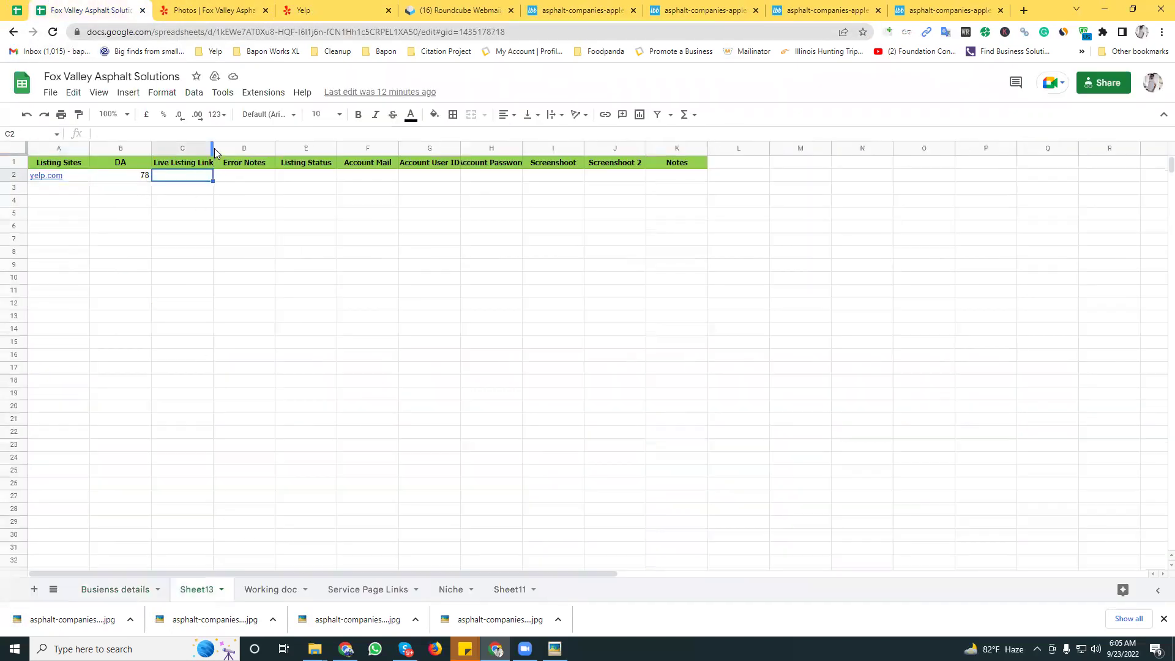
key(ctrl+v)
drag(213, 148, 272, 149)
Capture a screenshot of the Yelp Photos page with its uploaded images and upload the capture online
click(209, 9)
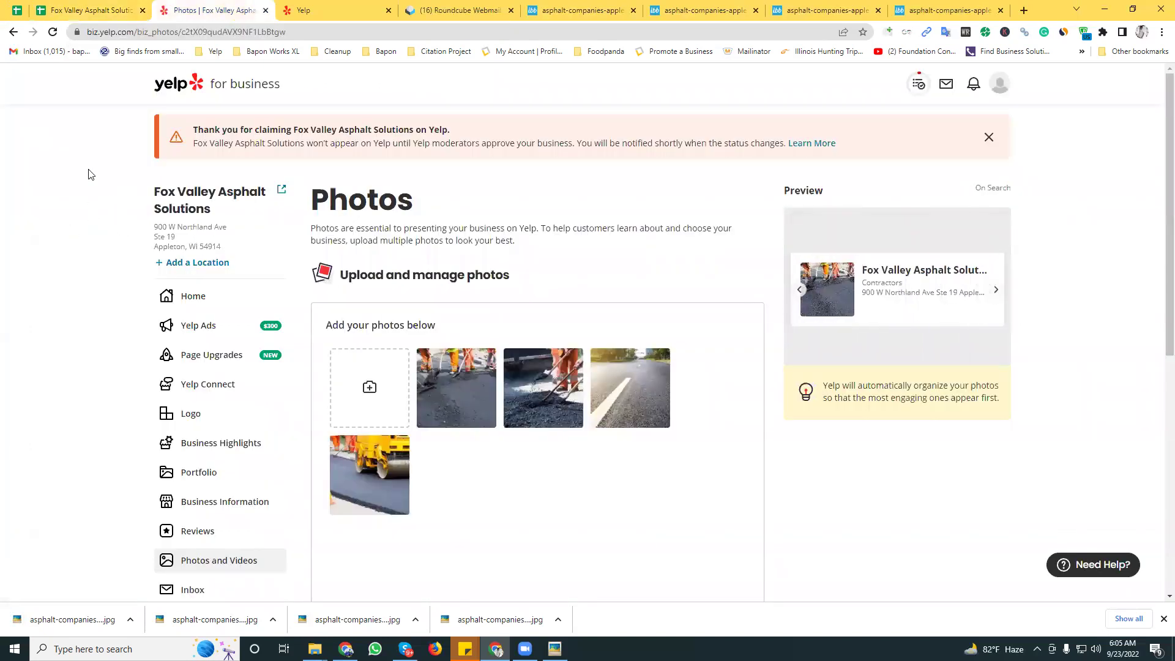
key(Print)
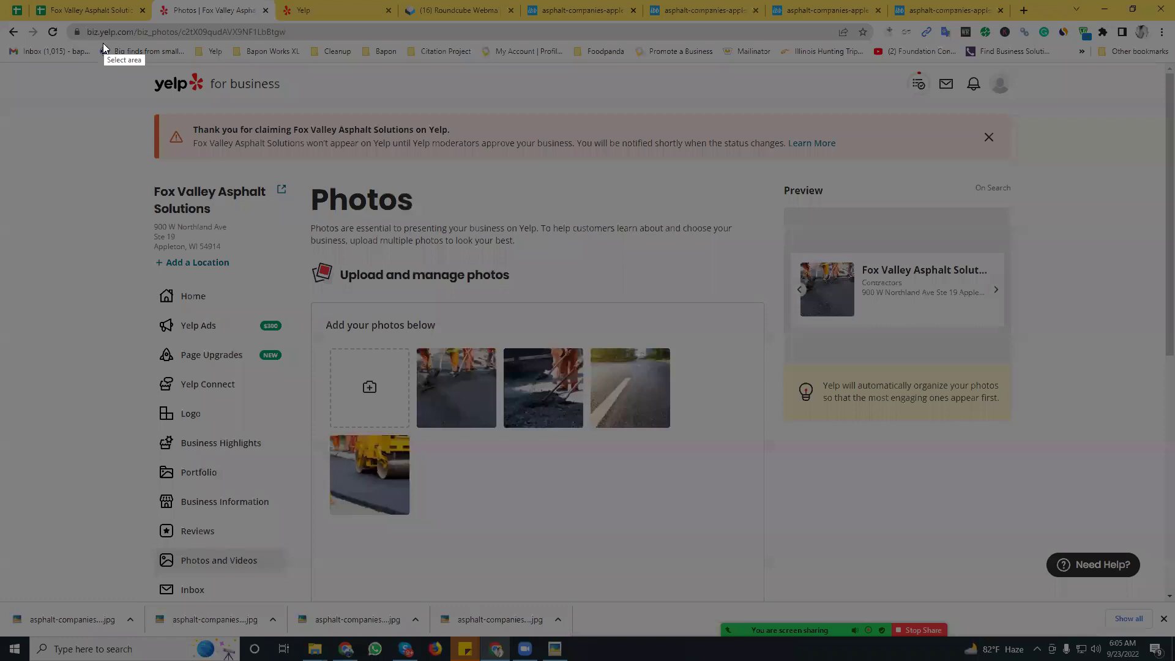
drag(57, 22, 1043, 596)
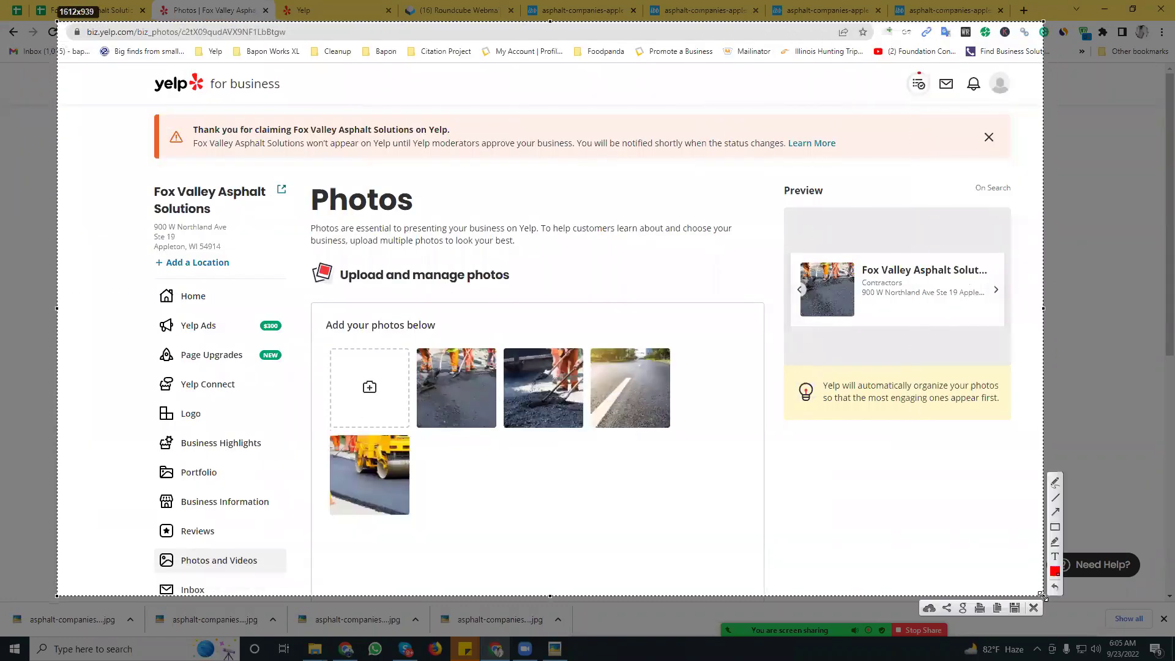
click(926, 608)
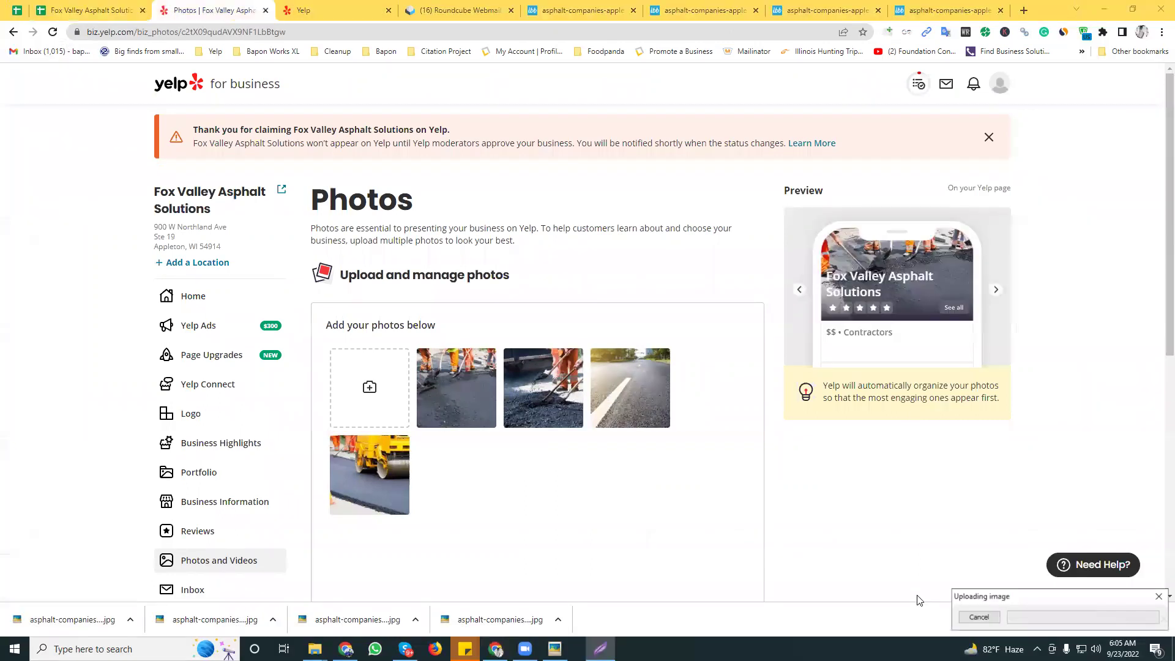
Copy the uploaded screenshot's prnt.sc link into the yelp.com row's Screenshoot cell in Sheet13
click(92, 10)
click(564, 176)
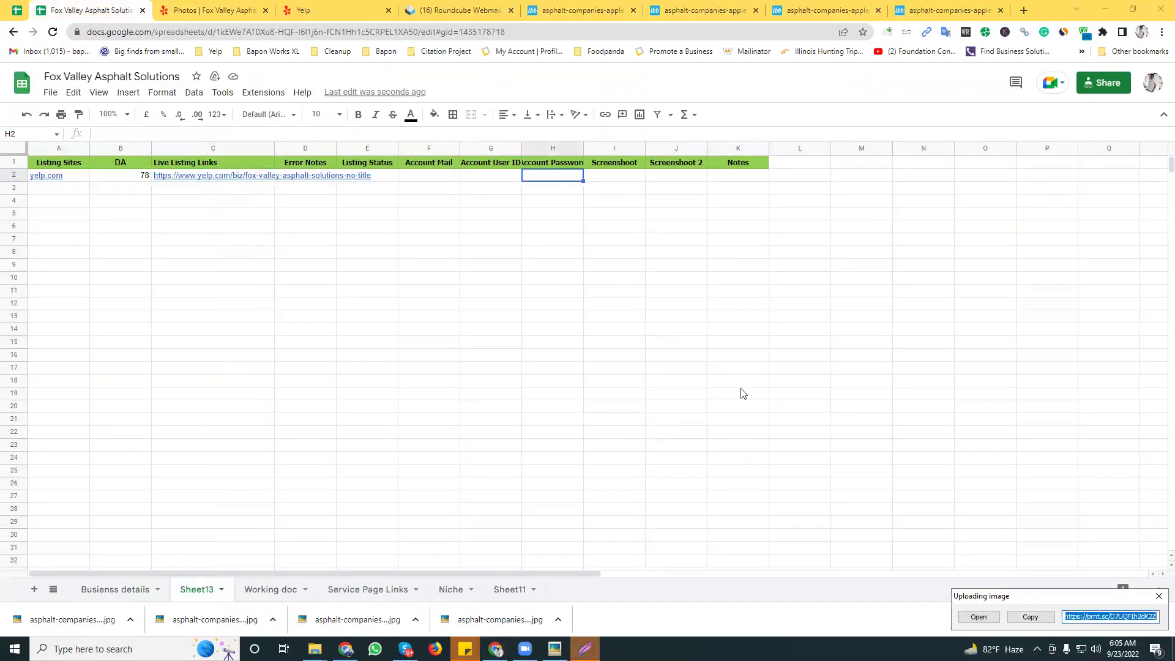
click(1030, 617)
click(614, 178)
key(ctrl+v)
Delete the Error Notes column and enter Live as the yelp.com row's Listing Status
click(360, 178)
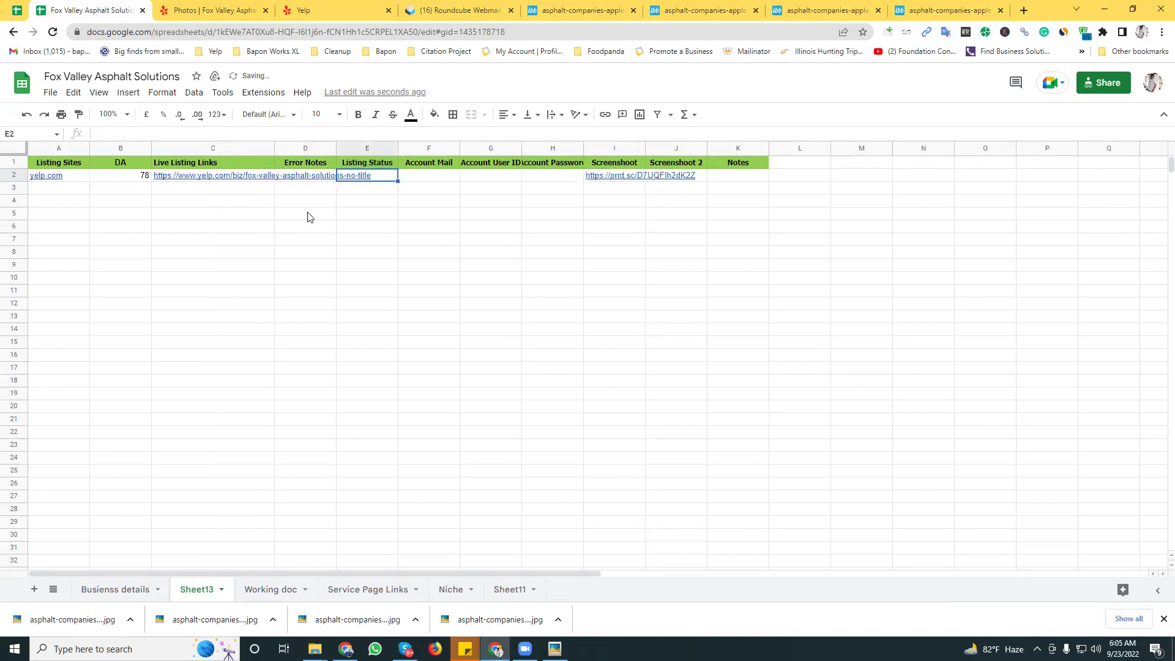
right_click(310, 214)
click(393, 405)
click(319, 179)
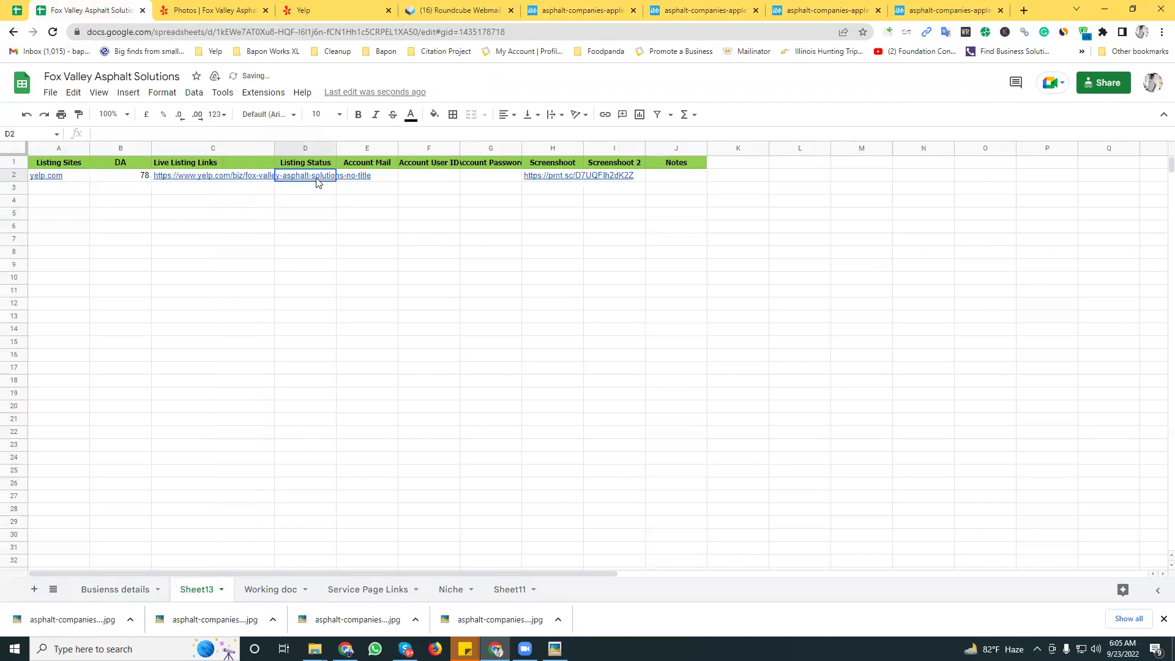
text(Live)
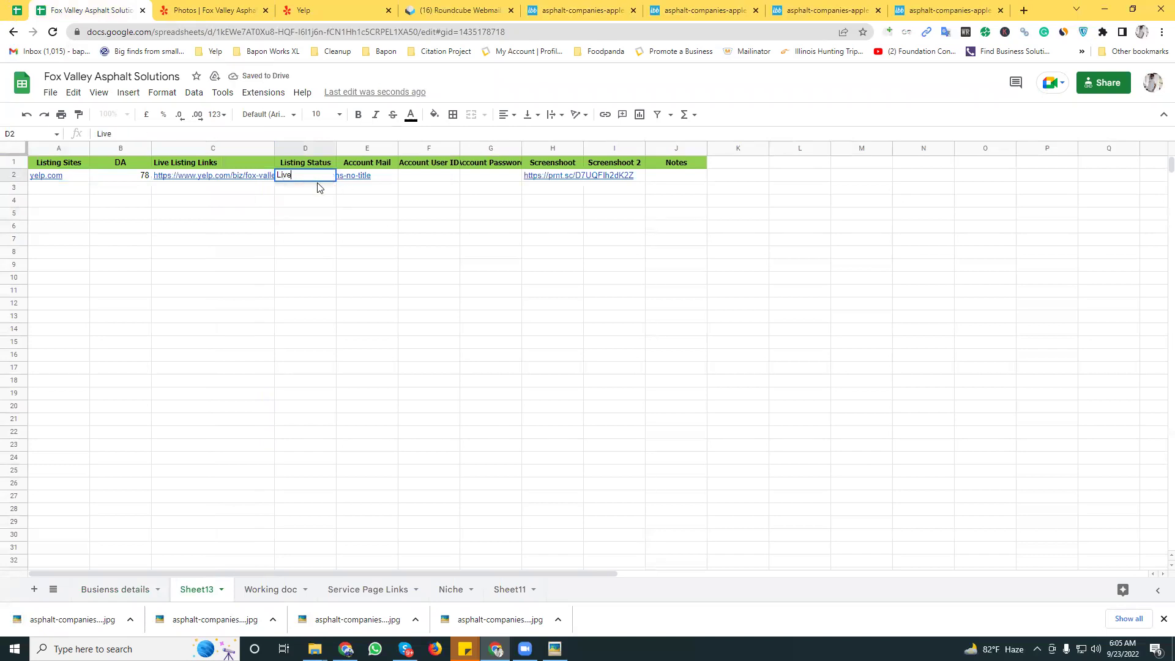
key(Tab)
key(Left)
Copy the business email from the Busienss details sheet into the yelp.com row's Account Mail cell in Sheet13
click(351, 179)
click(116, 590)
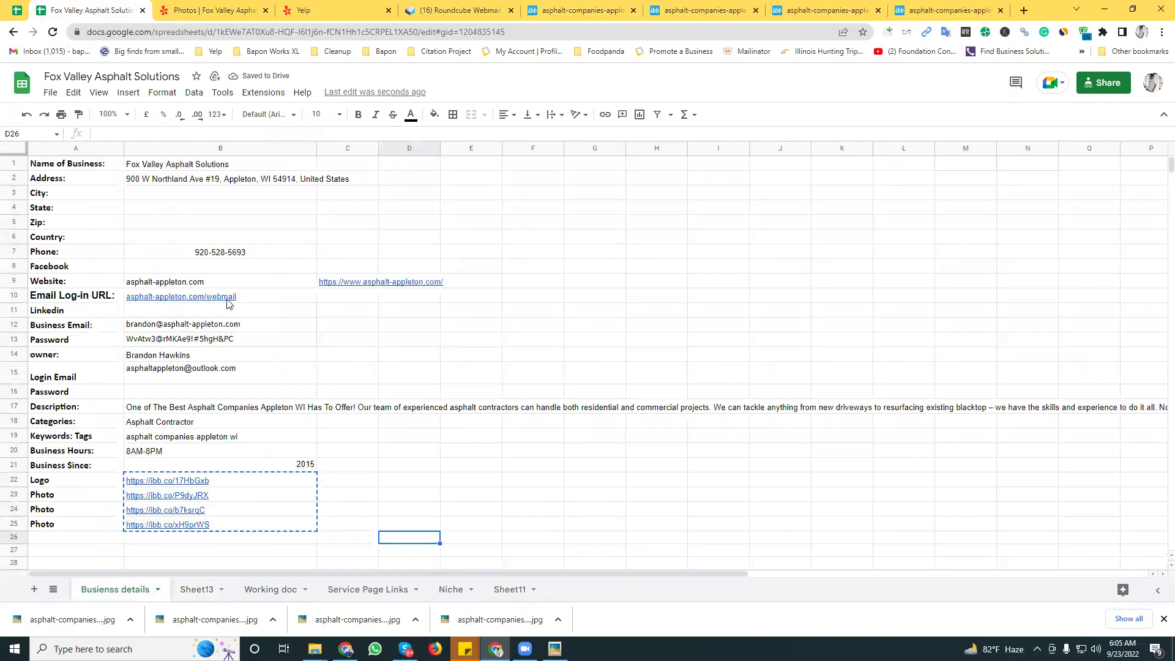
click(170, 328)
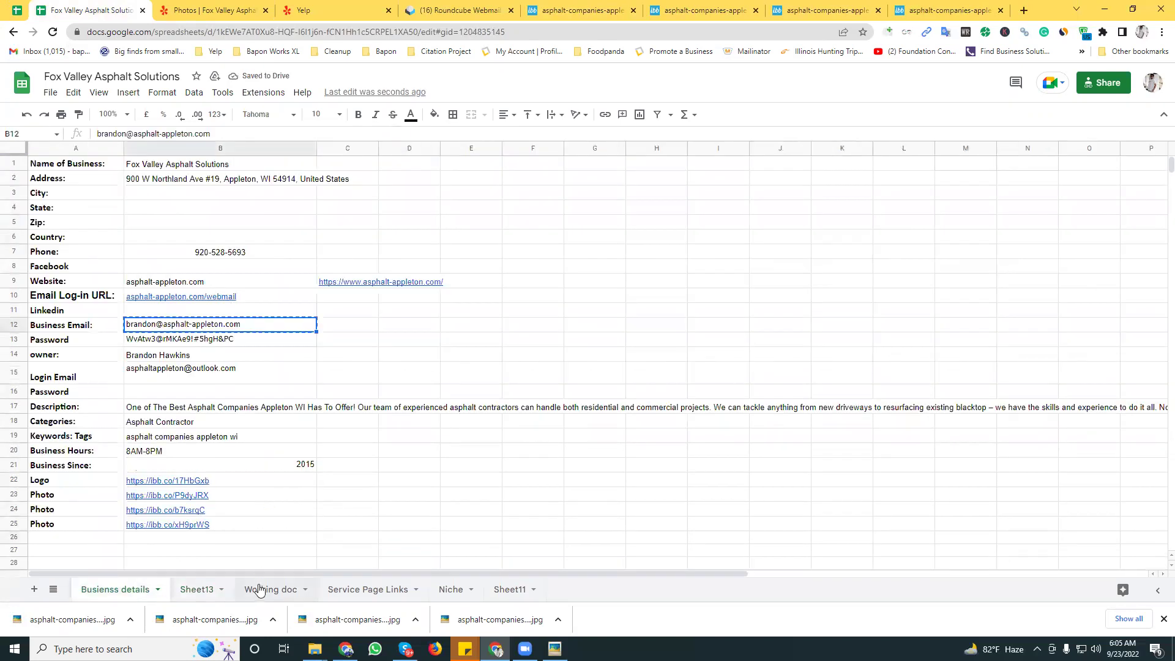
click(256, 591)
click(197, 590)
key(ctrl+v)
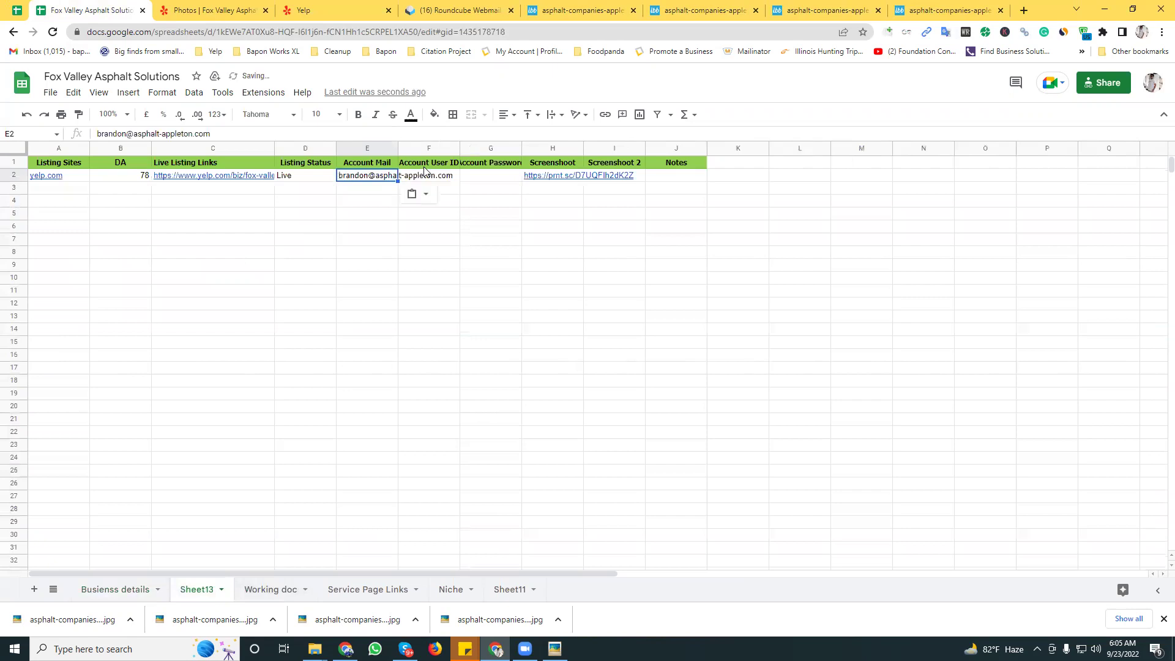
Widen the Account Password column and paste the Yelp account password into the yelp.com row
click(493, 178)
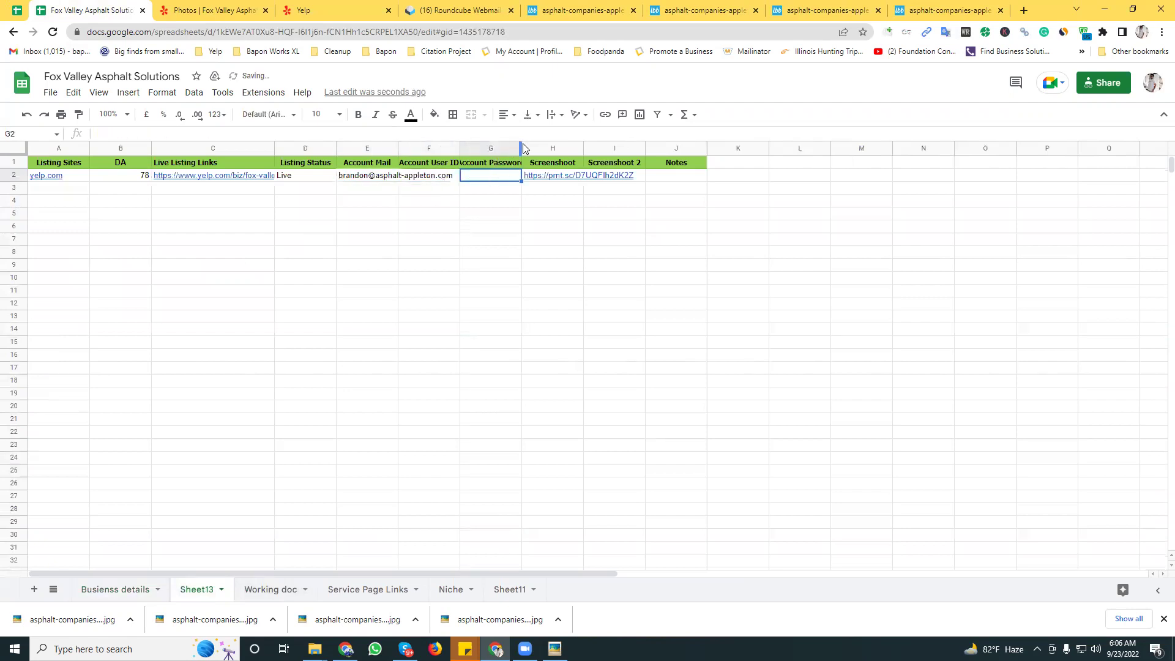
drag(521, 148, 555, 150)
key(ctrl+v)
key(Down)
key(Down)
key(Down)
key(Down)
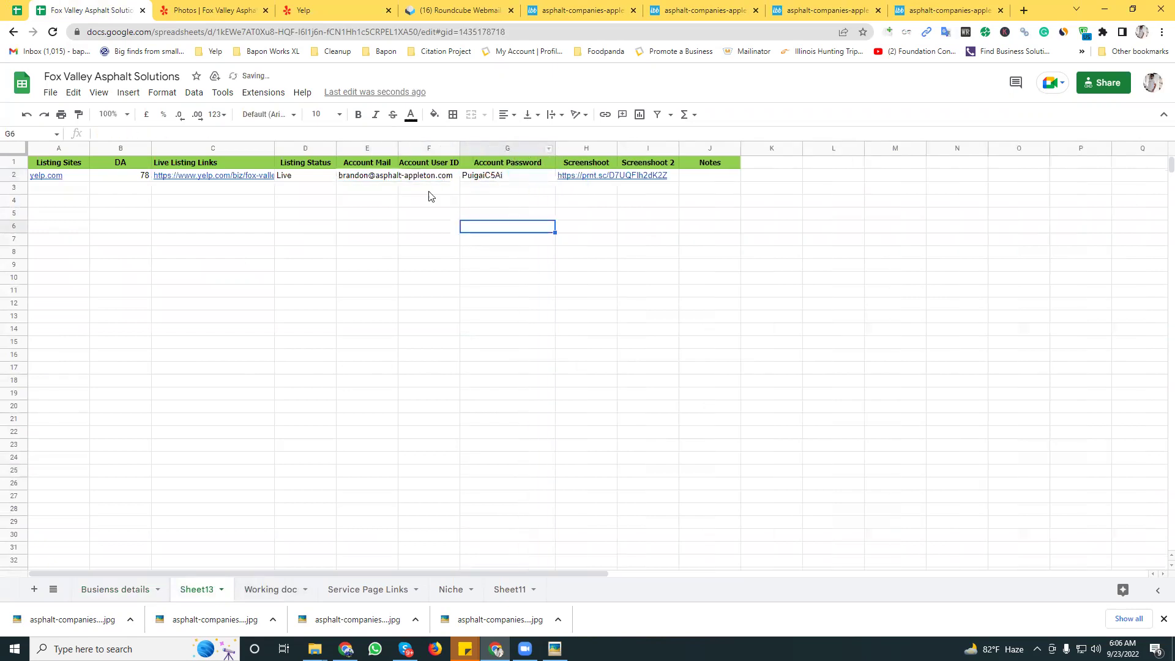
click(164, 181)
click(190, 10)
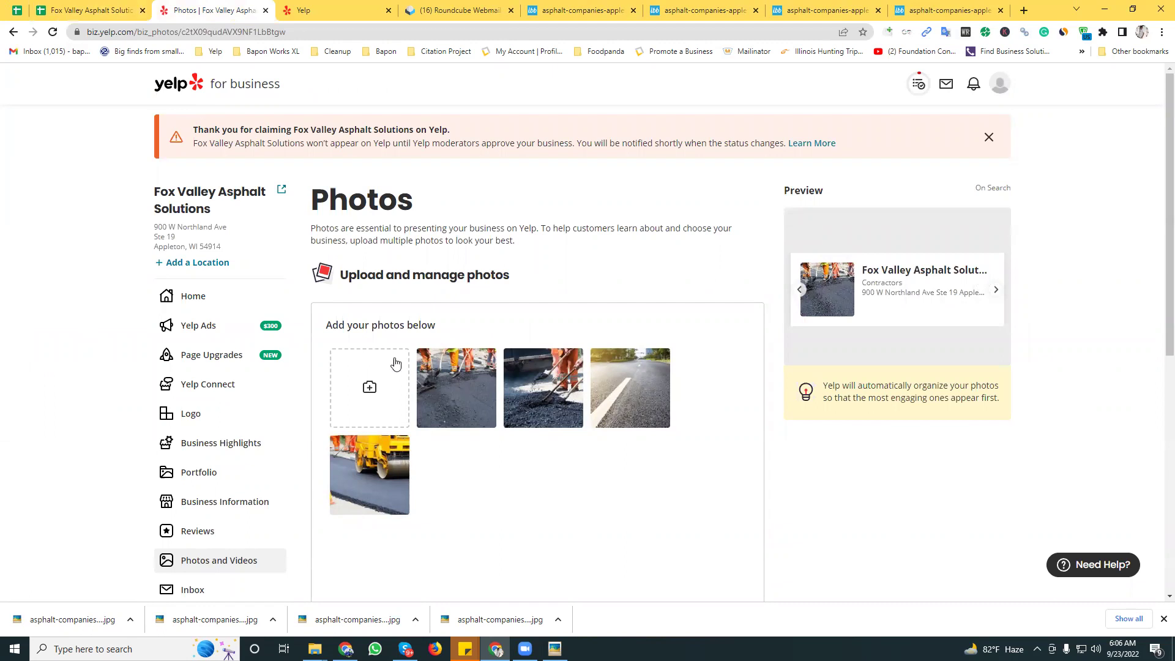
mouse_move(510, 365)
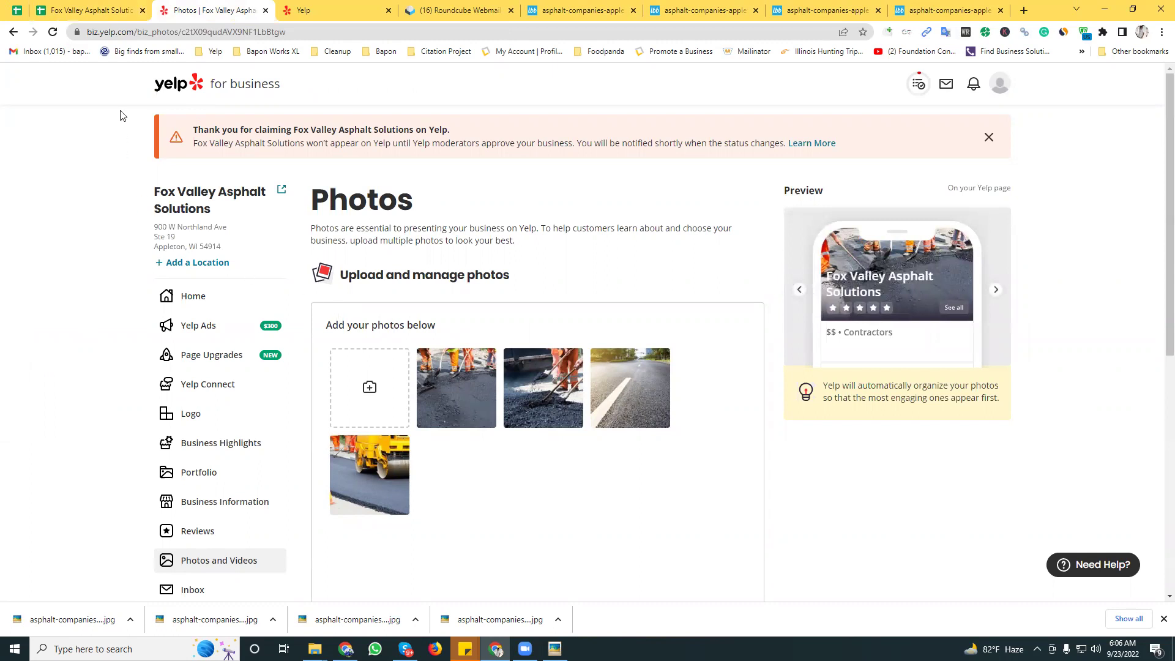
click(98, 10)
click(112, 590)
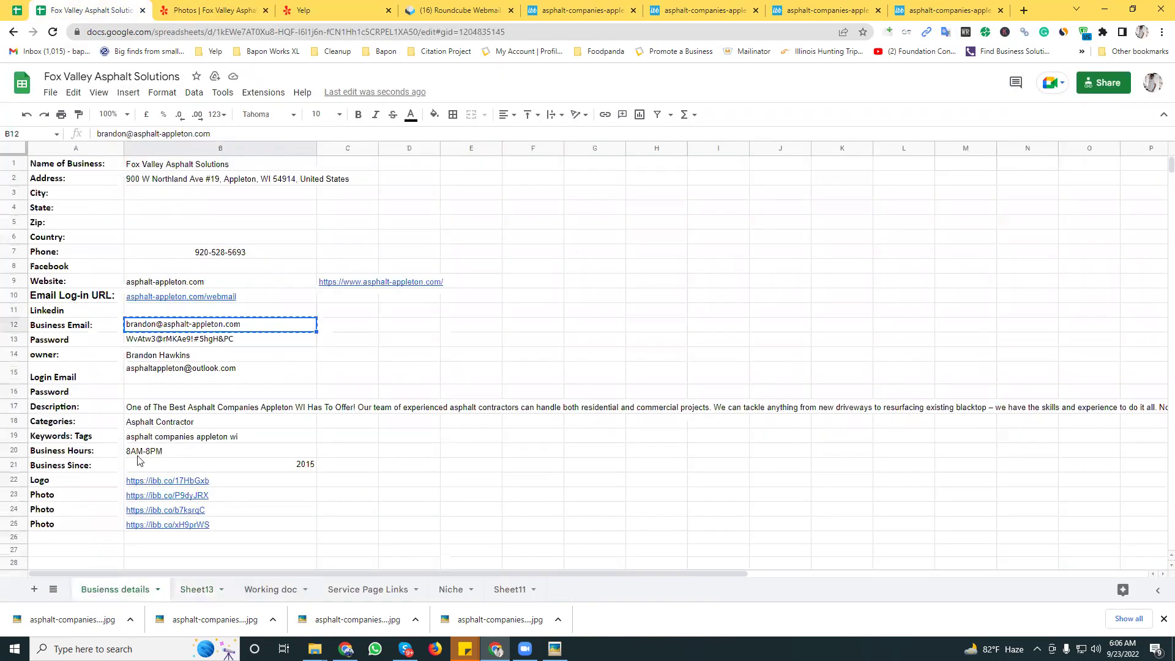
click(191, 7)
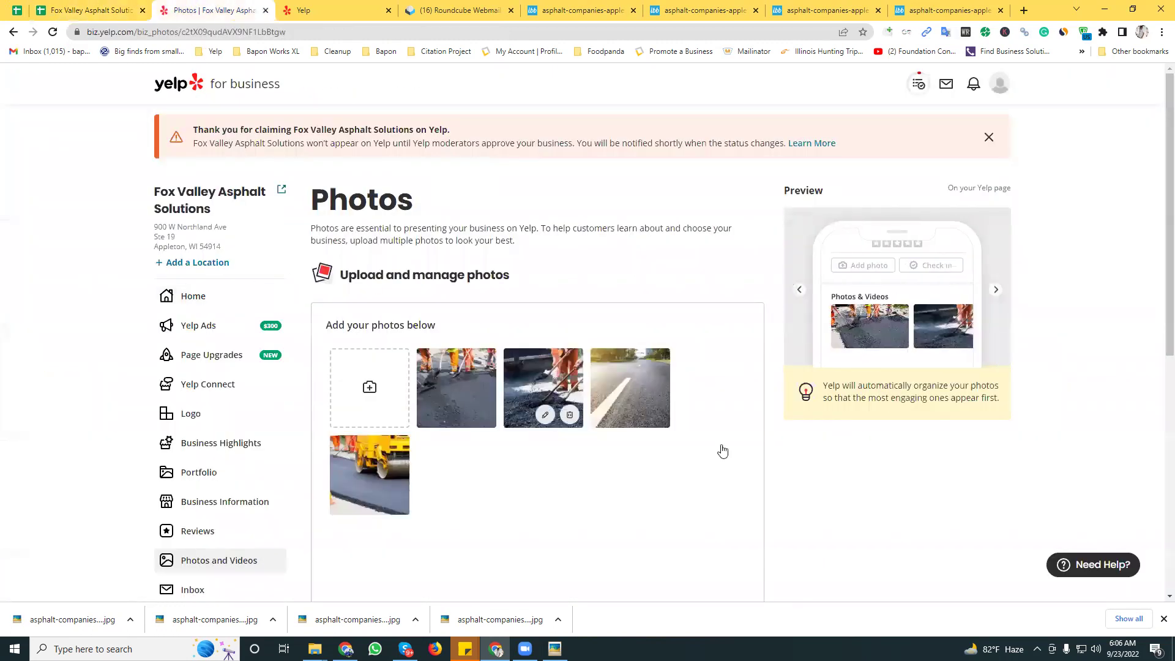